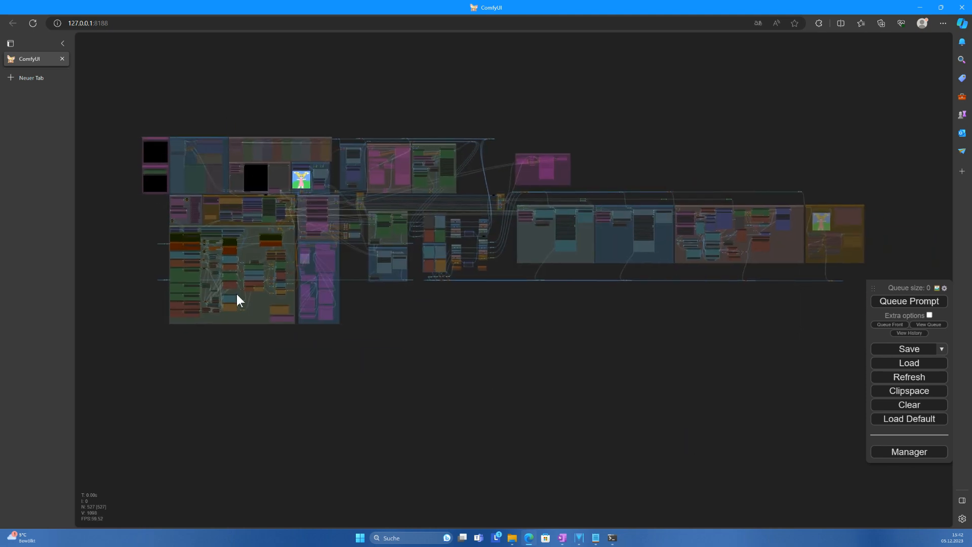
Set the nodes of the Input Image Info group to Always, and return them to Never
scroll(498, 323, "up", 5)
left_click_drag(515, 310, 721, 423)
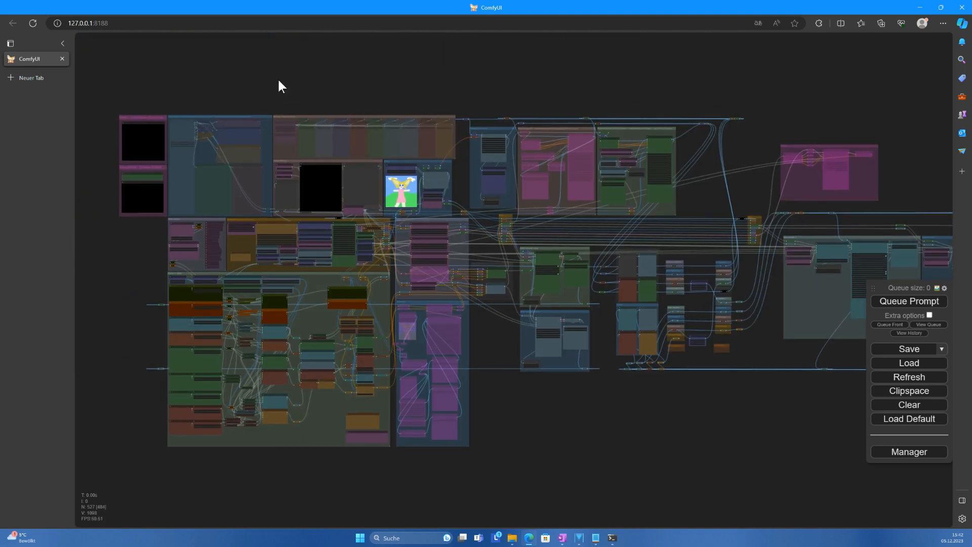
left_click_drag(177, 141, 427, 185)
scroll(423, 184, "up", 11)
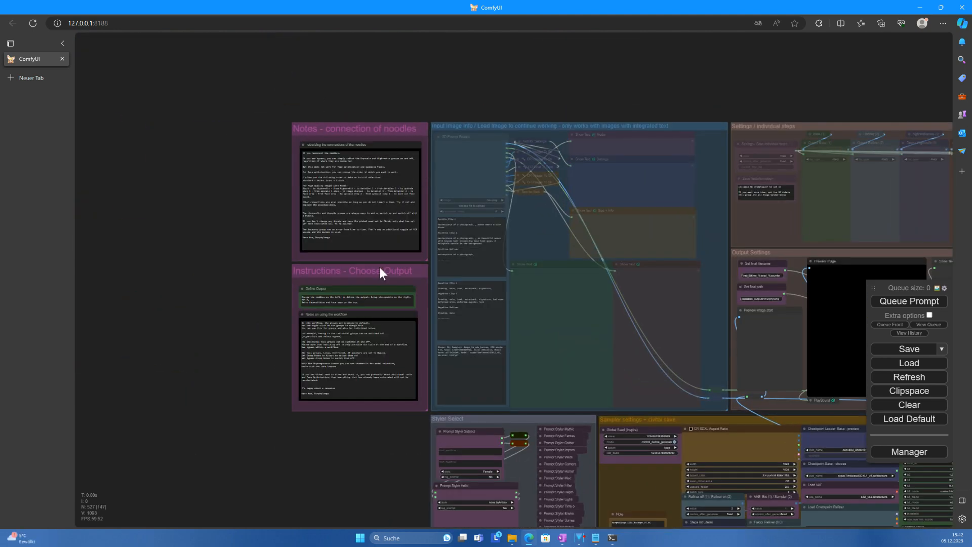
left_click_drag(256, 343, 89, 338)
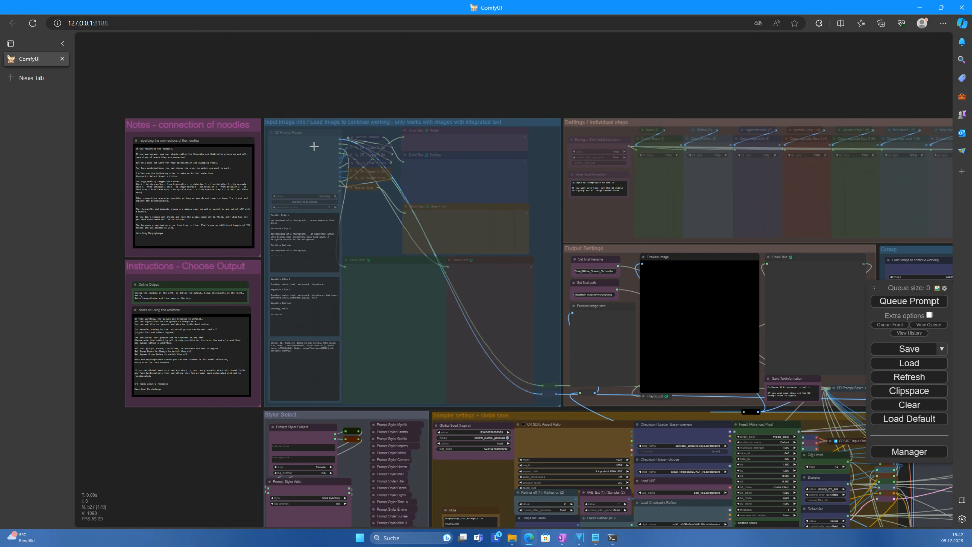
scroll(314, 147, "up", 5)
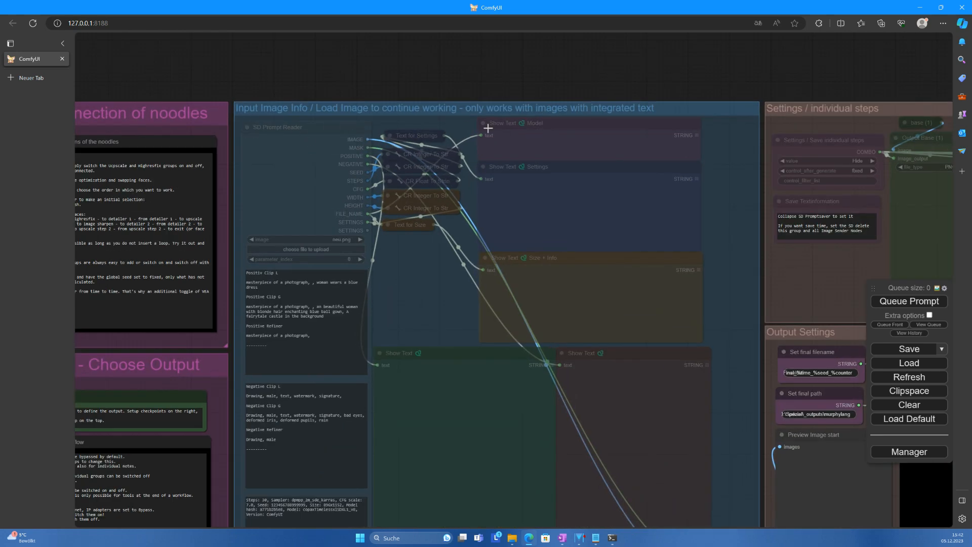
scroll(736, 197, "down", 5)
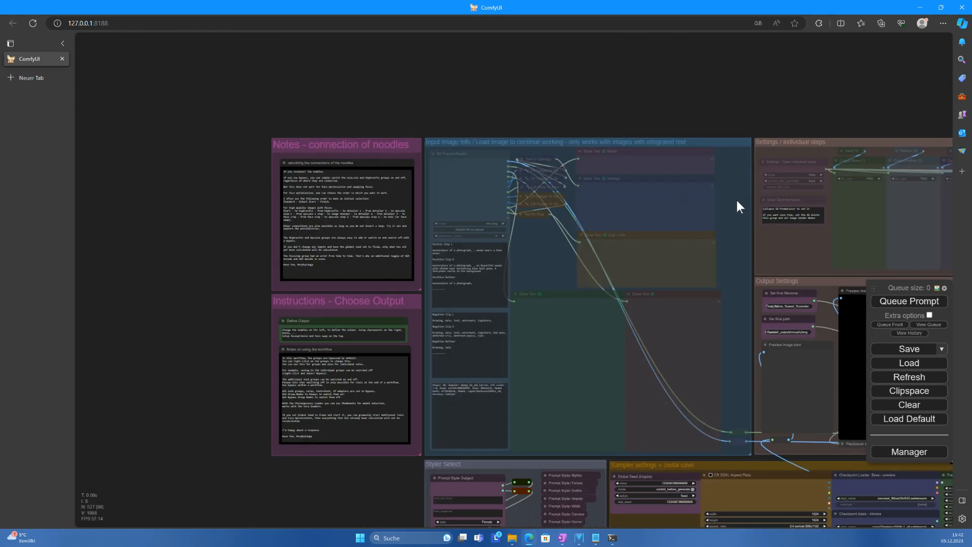
right_click(737, 199)
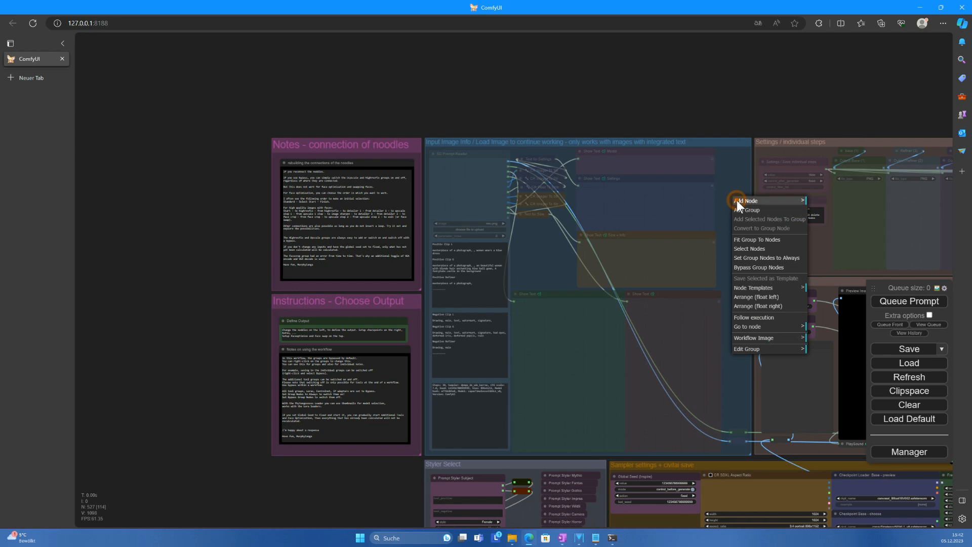
left_click(769, 259)
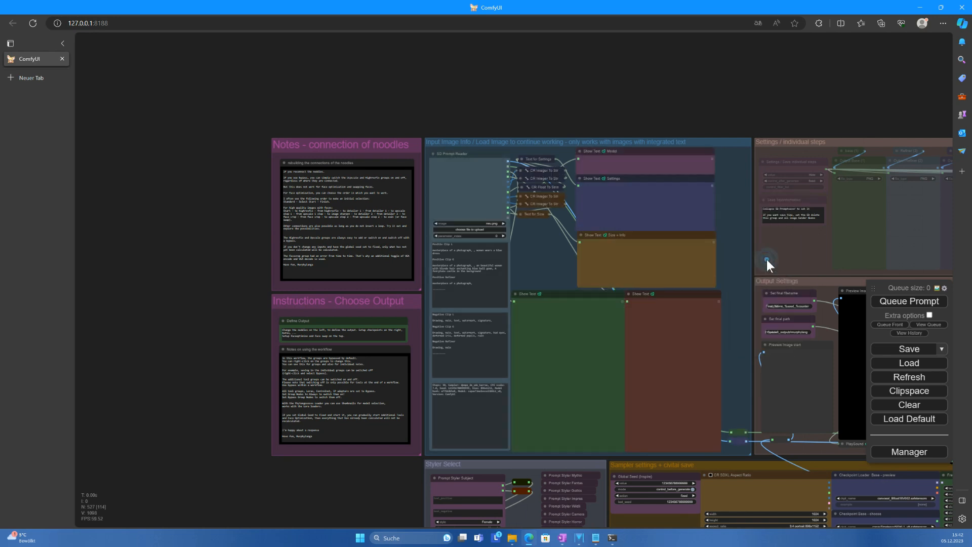
right_click(727, 147)
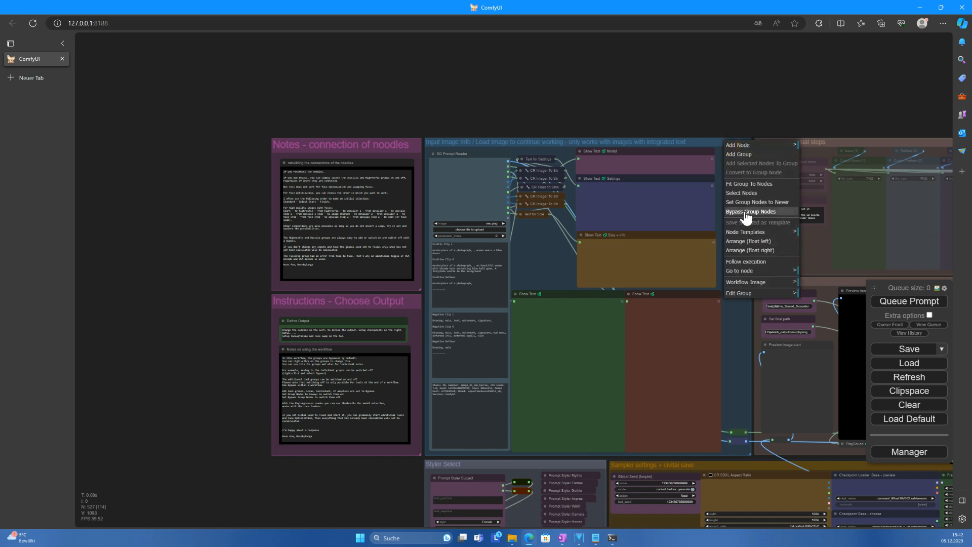
left_click(762, 202)
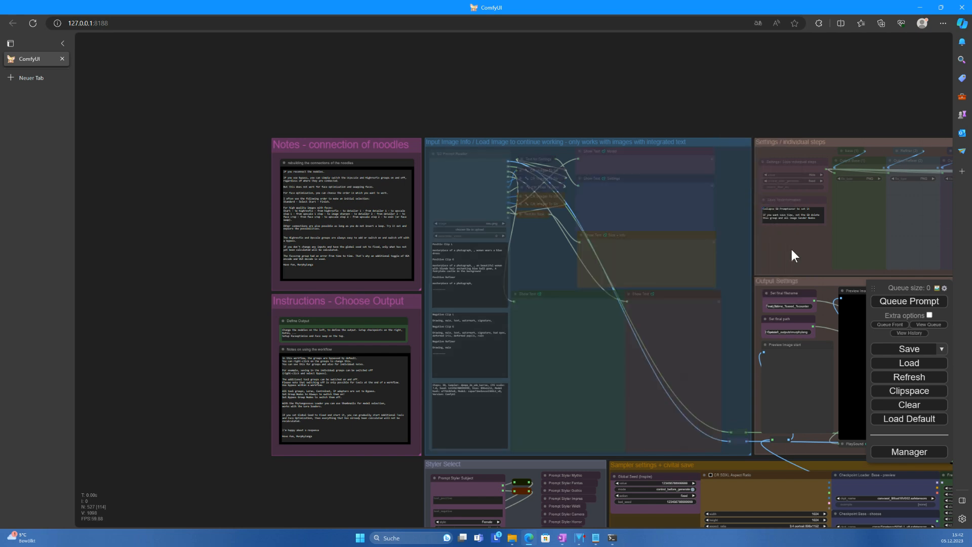
Bypass all nodes in the "highresfix on/bypass" group
left_click_drag(804, 99, 390, 109)
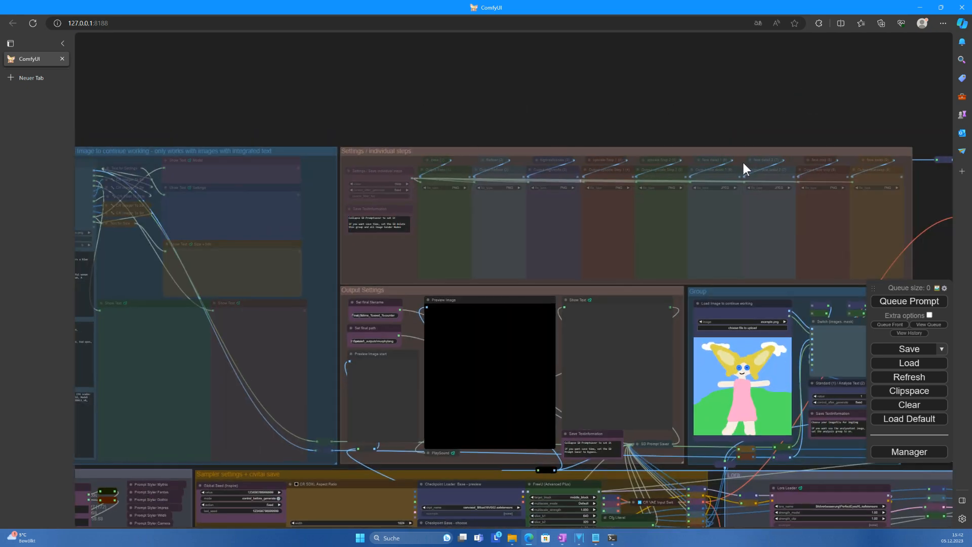
left_click_drag(922, 206, 541, 130)
scroll(538, 246, "up", 6)
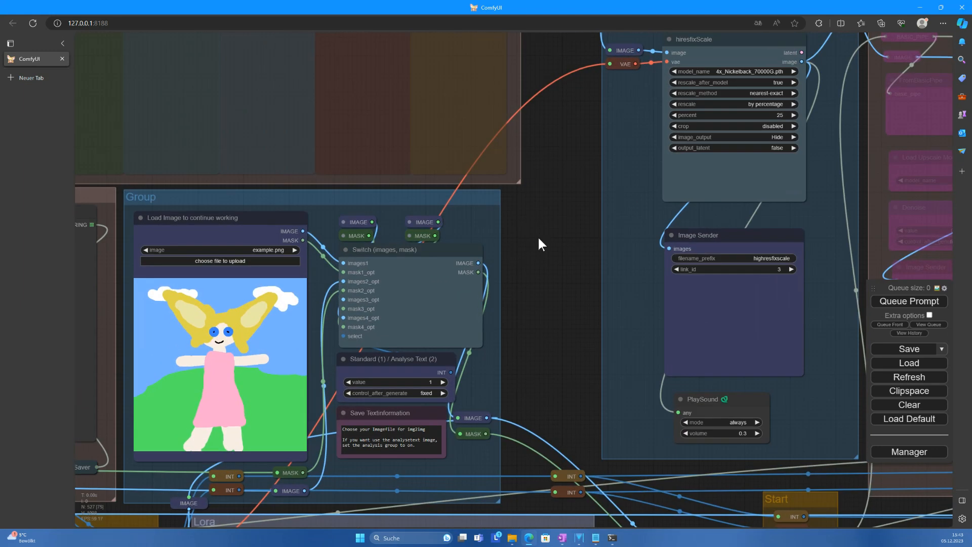
left_click_drag(537, 217, 237, 329)
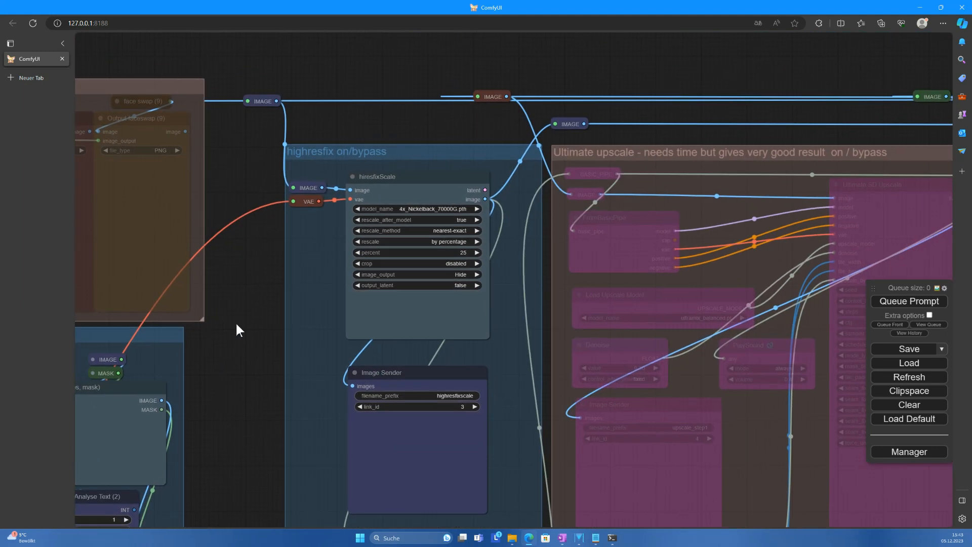
right_click(376, 155)
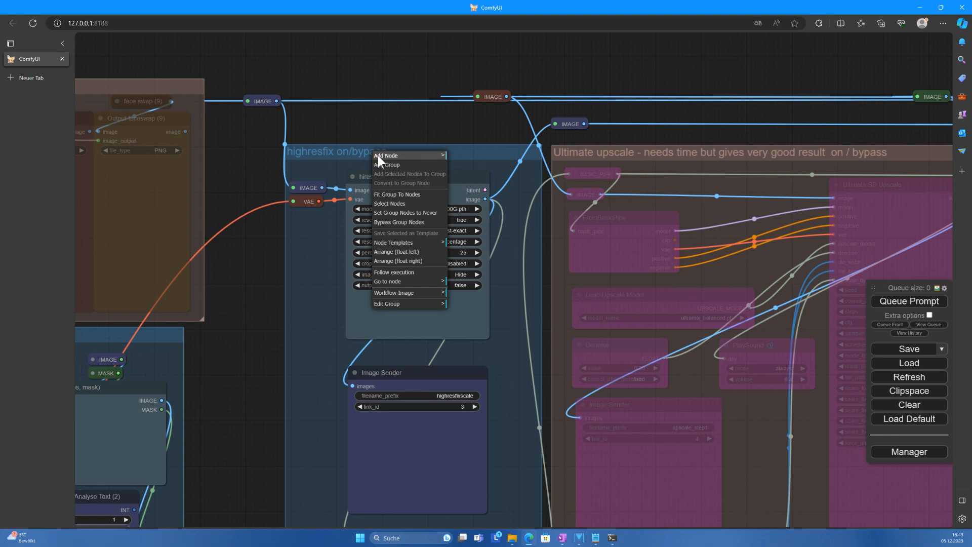
left_click(394, 222)
Bypass all nodes in the "Resolution back, 2 Step Upscale" group
scroll(537, 255, "down", 5)
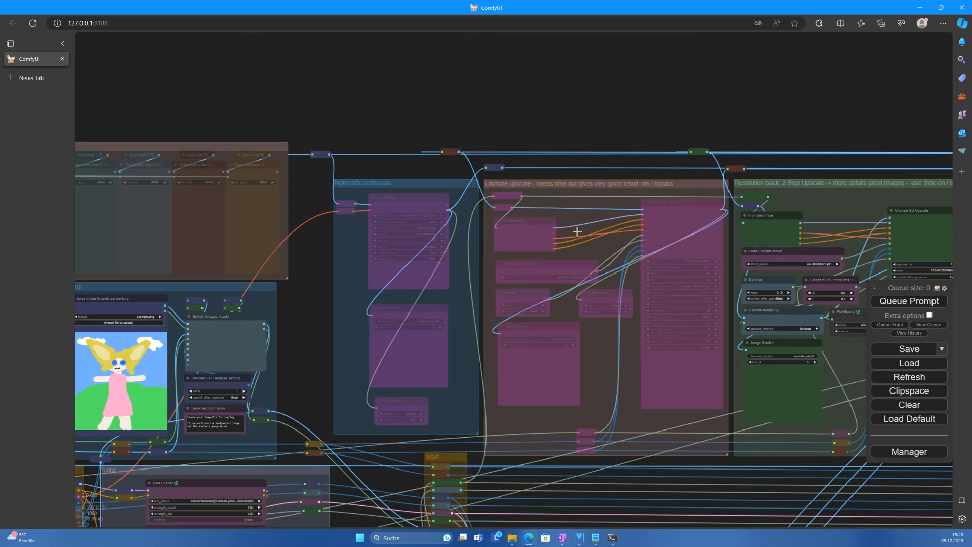
left_click_drag(738, 125, 425, 104)
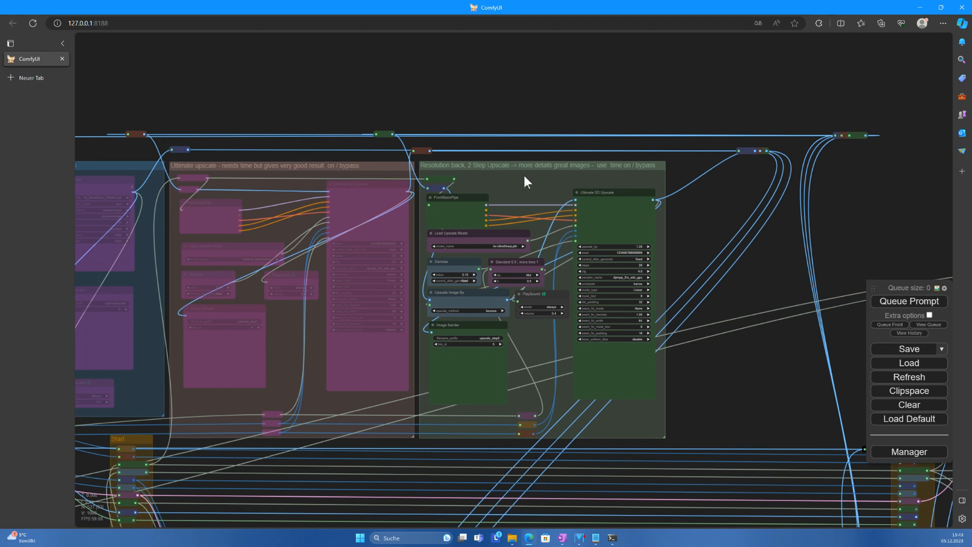
right_click(509, 175)
left_click(531, 245)
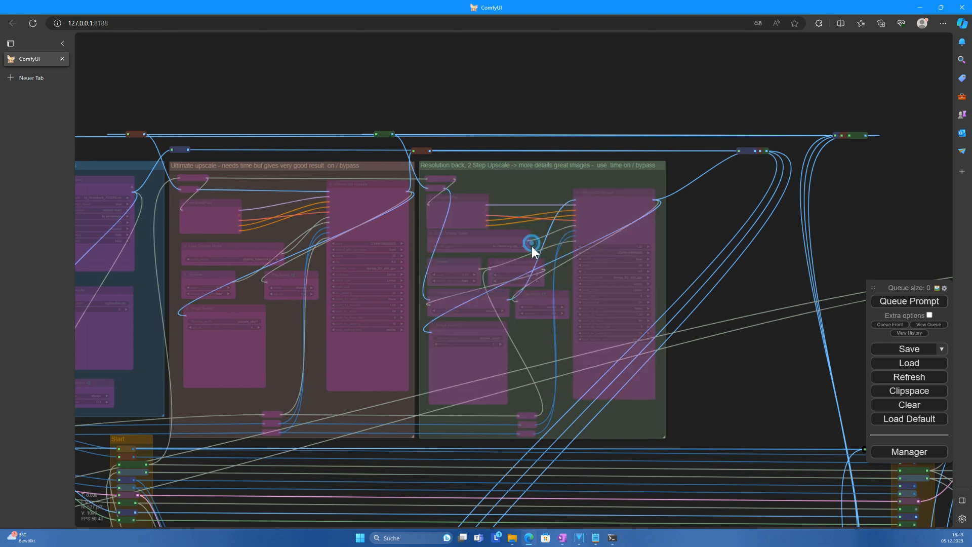
Delete all nodes in the purple group above the face detailer groups and remove the emptied group itself
scroll(704, 295, "down", 6)
left_click_drag(714, 327, 365, 246)
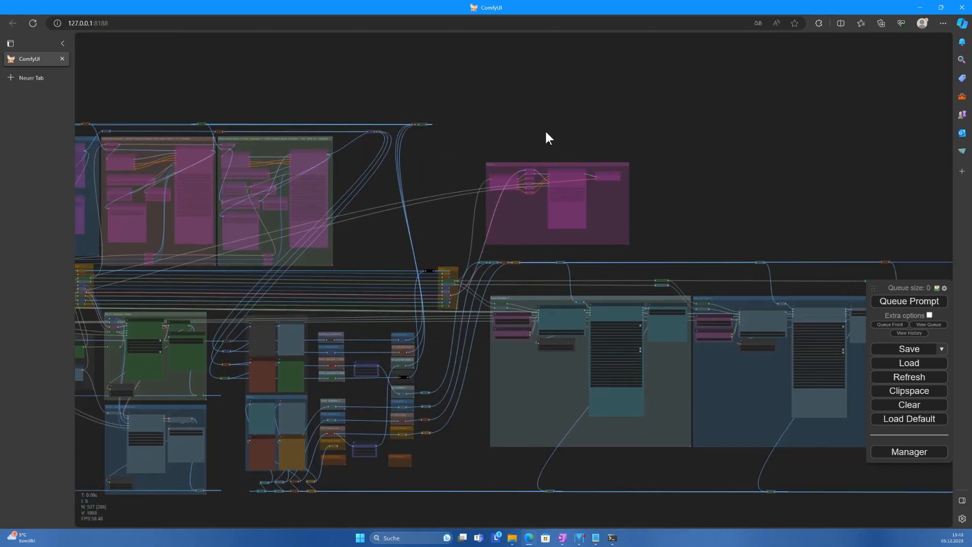
left_click_drag(478, 145, 656, 250)
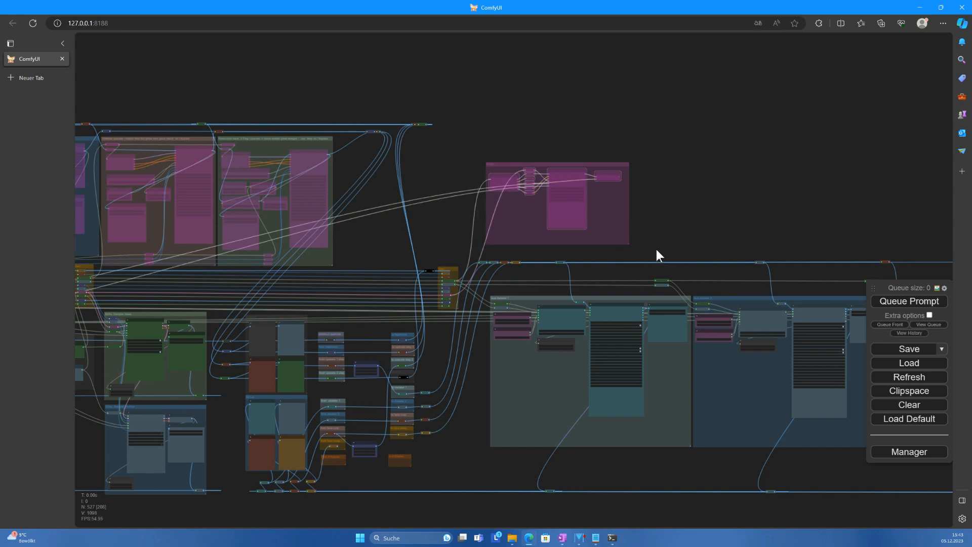
key("Delete")
right_click(546, 169)
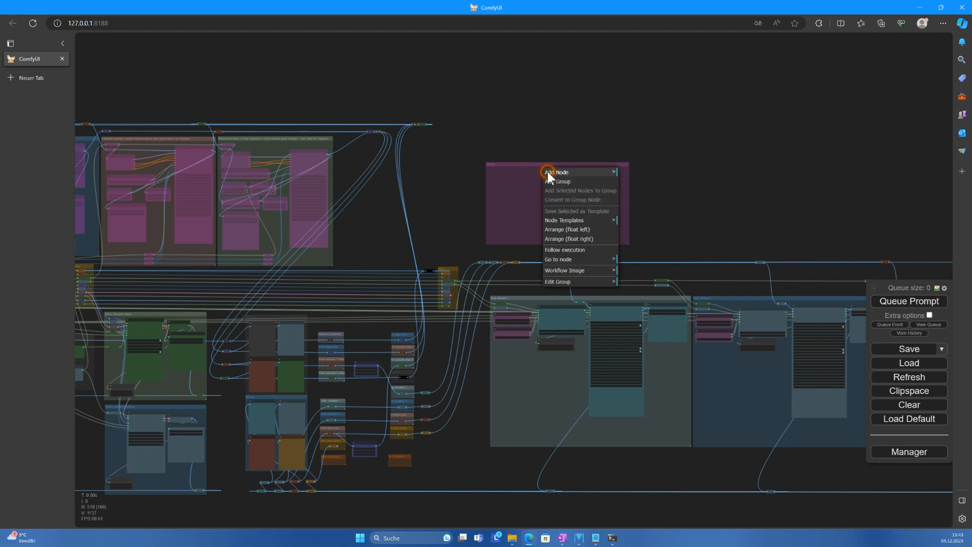
left_click(552, 282)
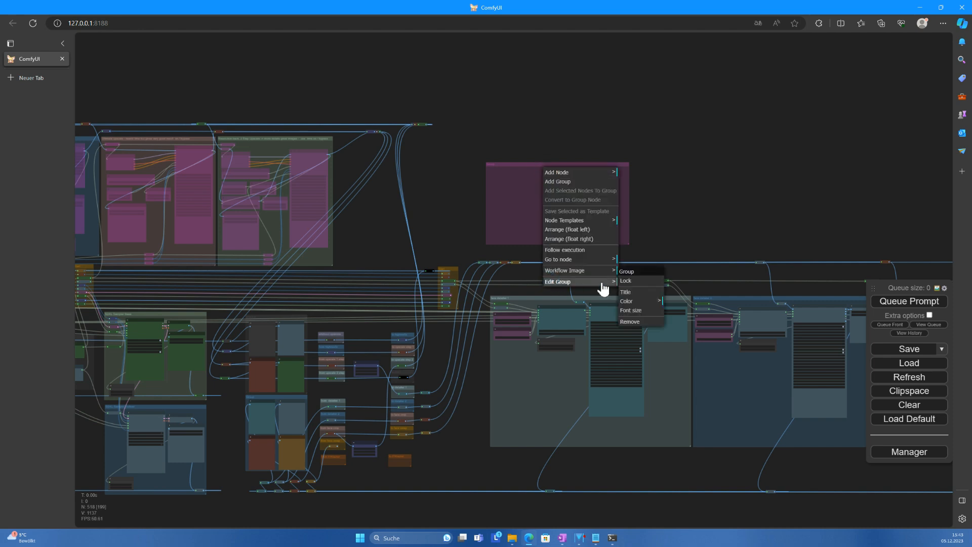
left_click(631, 322)
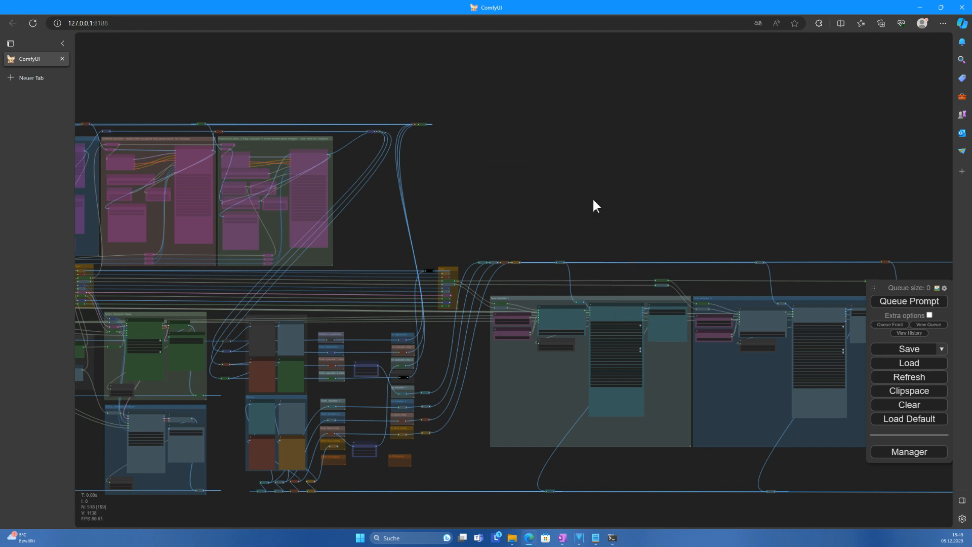
Set the nodes of the face detailer 1 and face detailer 2 groups to Never
scroll(595, 205, "up", 5)
left_click_drag(627, 251, 416, 43)
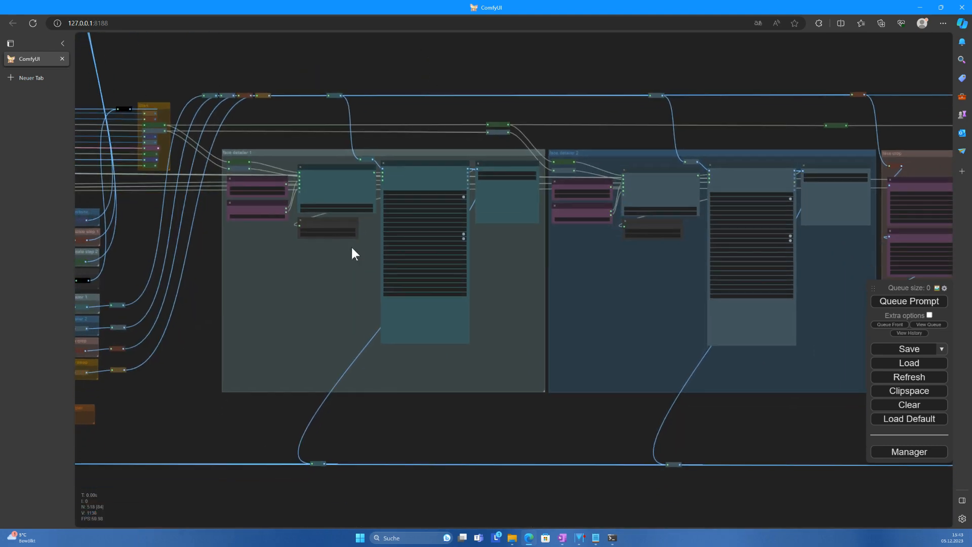
right_click(316, 268)
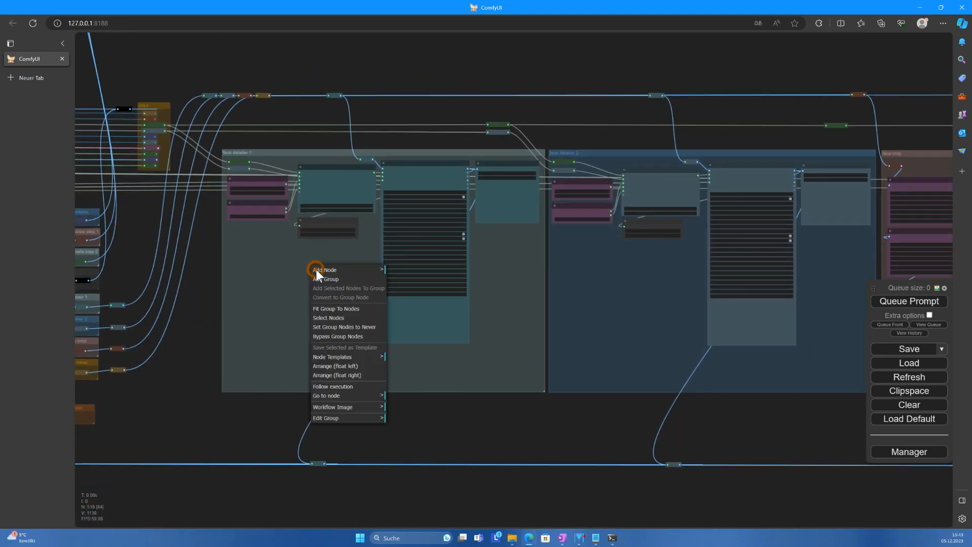
left_click(344, 338)
right_click(563, 311)
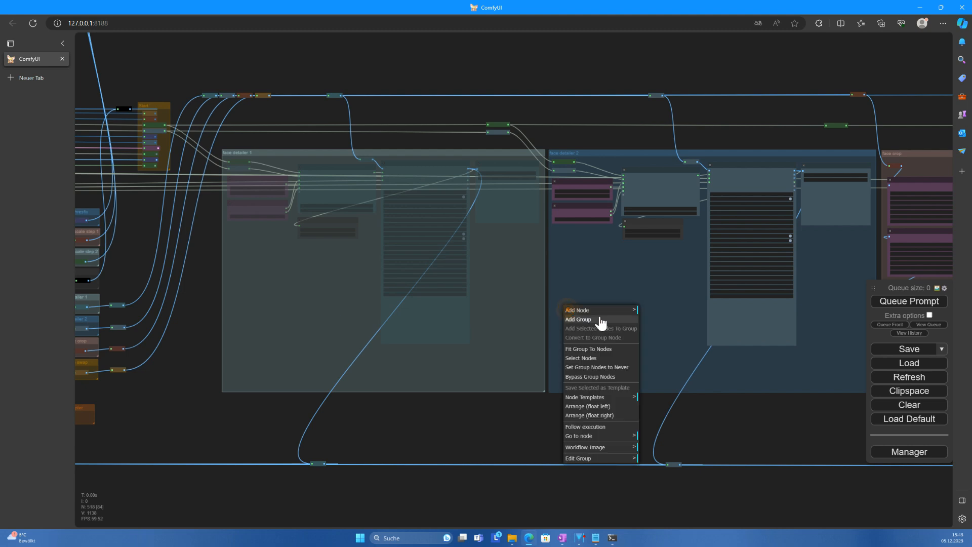
left_click(625, 376)
Set the nodes of the face crop group to Never
left_click_drag(759, 419, 338, 449)
left_click_drag(754, 362, 639, 367)
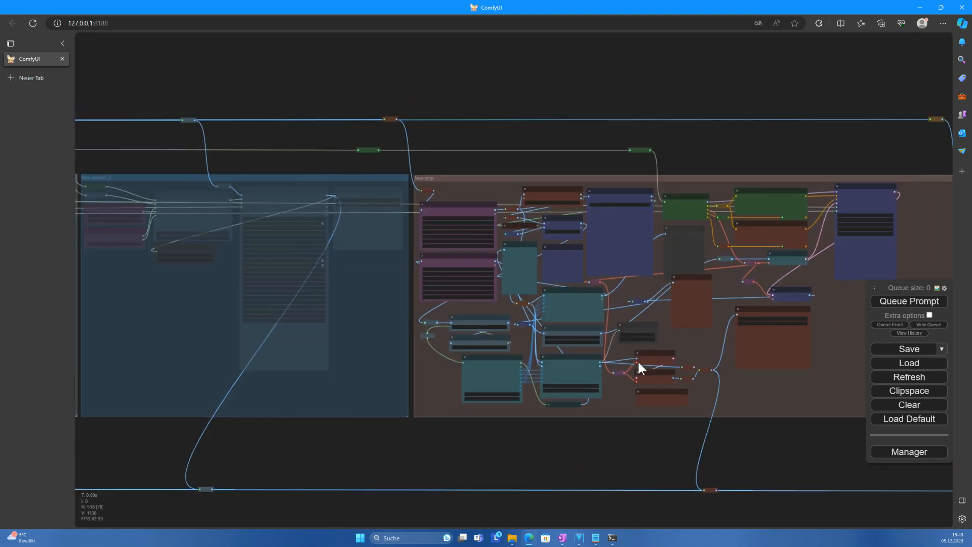
right_click(746, 367)
left_click(792, 430)
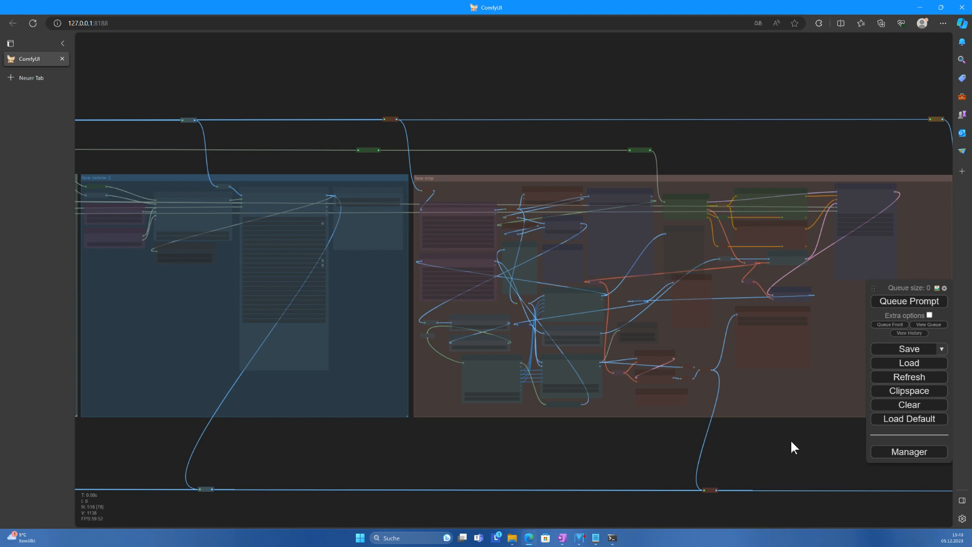
scroll(792, 446, "down", 4)
left_click_drag(809, 451, 423, 464)
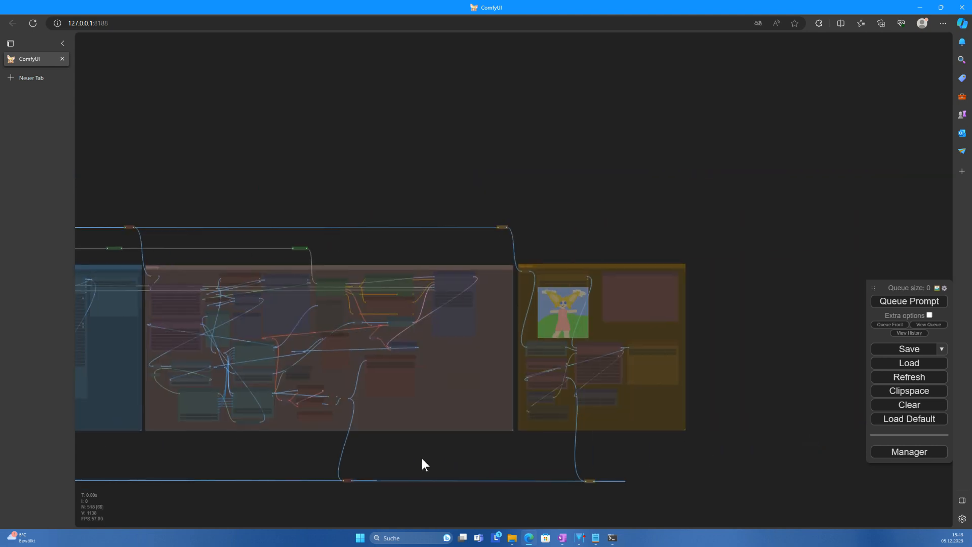
right_click(641, 404)
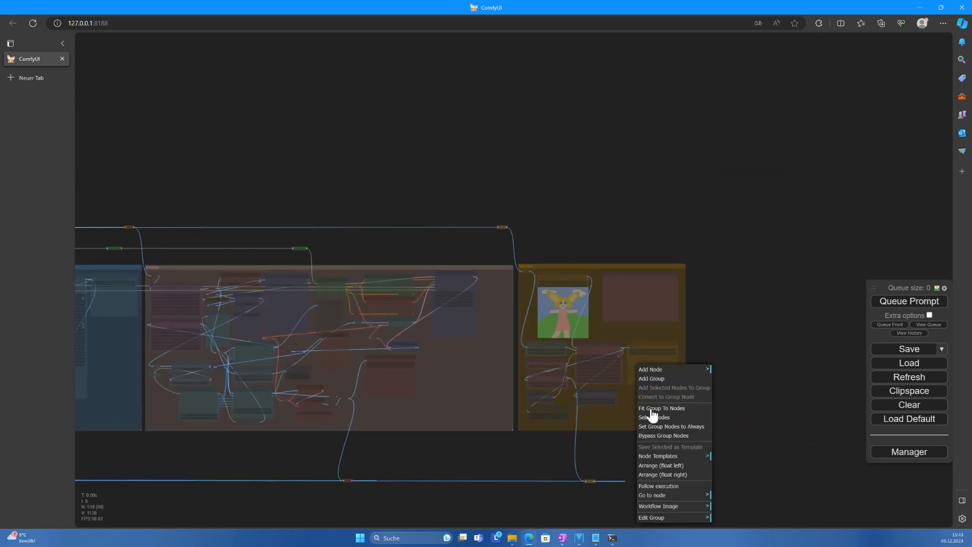
left_click(443, 455)
Connect the ImageSharpen node fed by "from upscale 1 step" to "to upscale step 2" and disconnect it from "to detailer 1"
scroll(395, 463, "down", 5)
left_click_drag(353, 482, 727, 414)
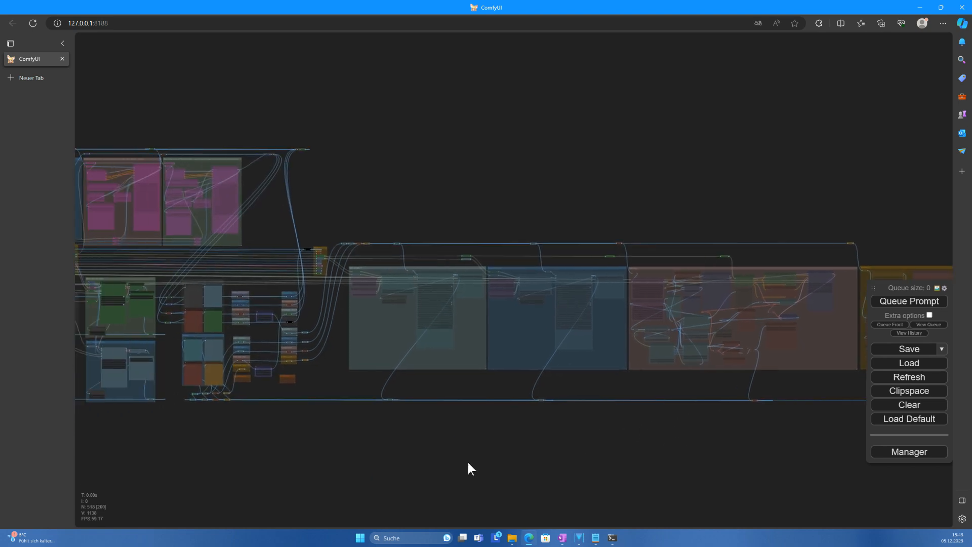
scroll(468, 463, "up", 10)
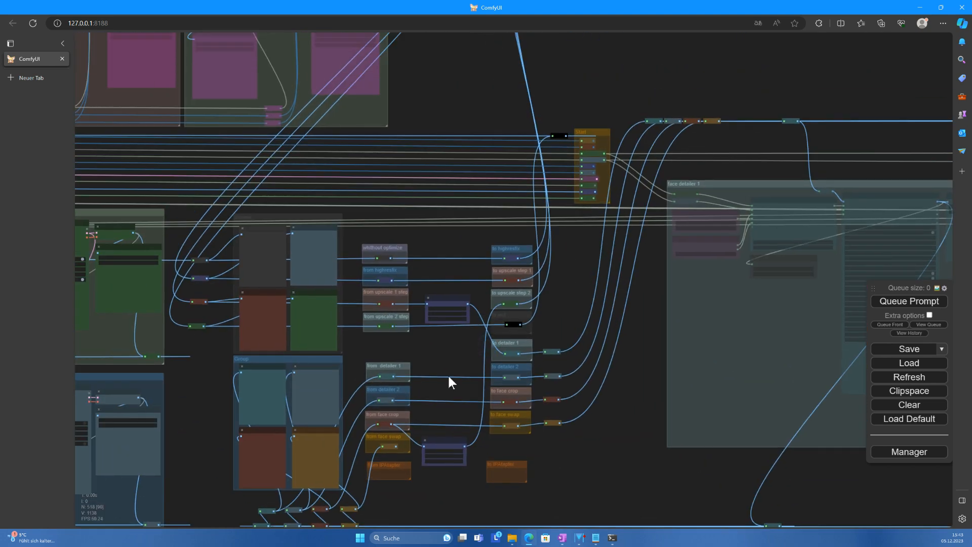
scroll(442, 345, "up", 5)
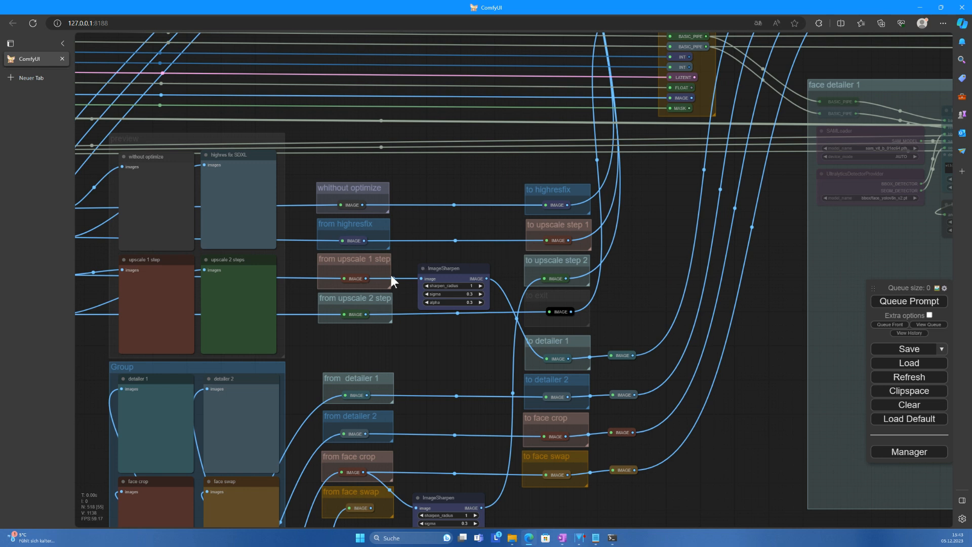
left_click_drag(486, 278, 545, 279)
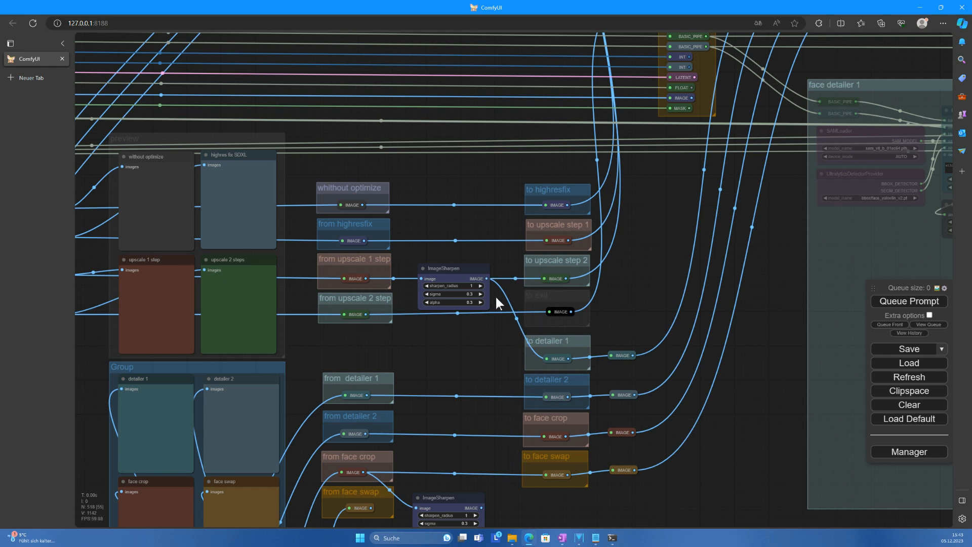
left_click_drag(547, 358, 505, 347)
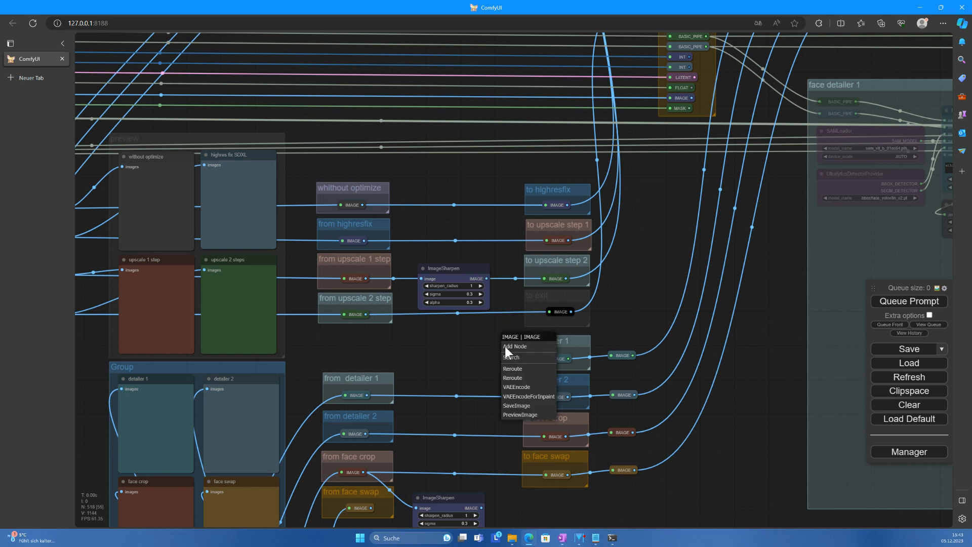
left_click(432, 364)
Rename the blue group holding the detailer, face crop and face swap previews to "Detailer"
scroll(433, 363, "down", 1)
left_click_drag(430, 363, 579, 338)
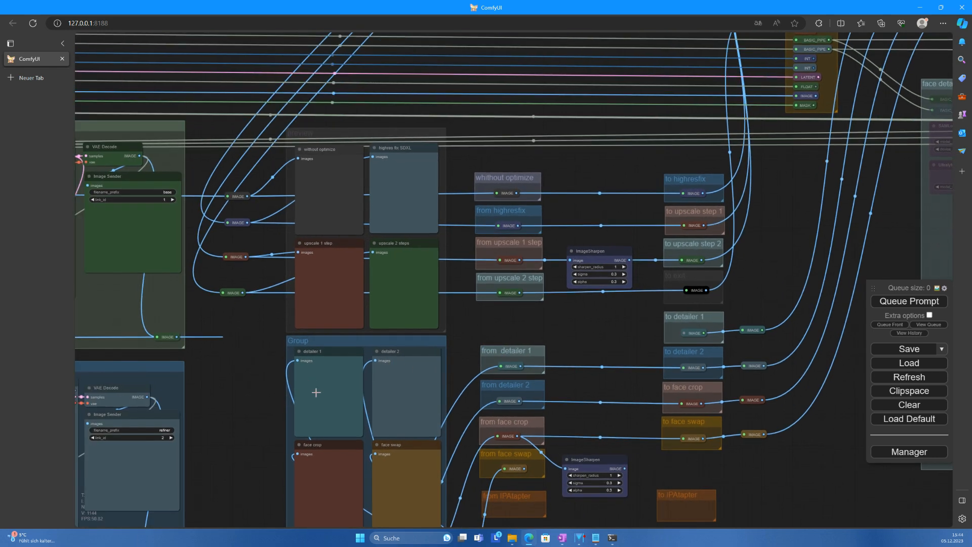
right_click(309, 338)
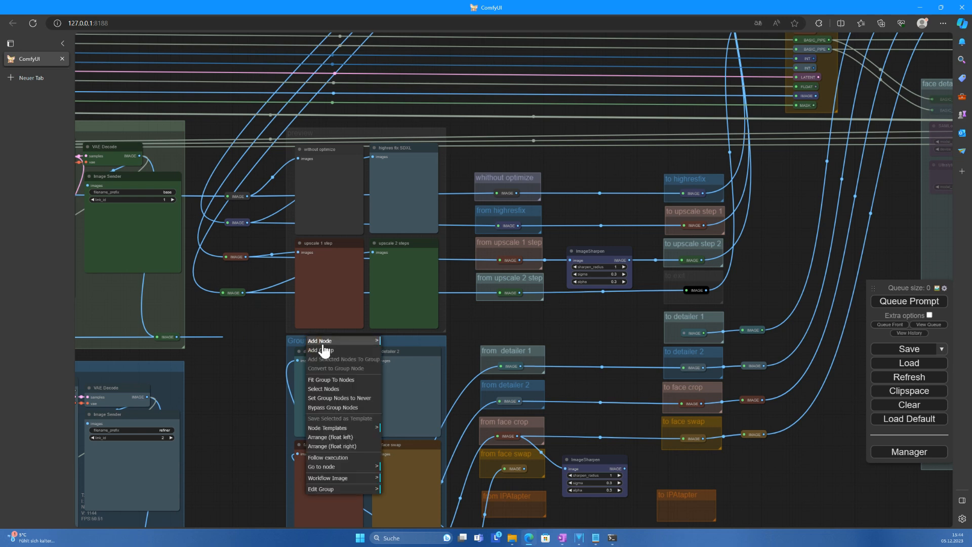
left_click(317, 489)
left_click(391, 491)
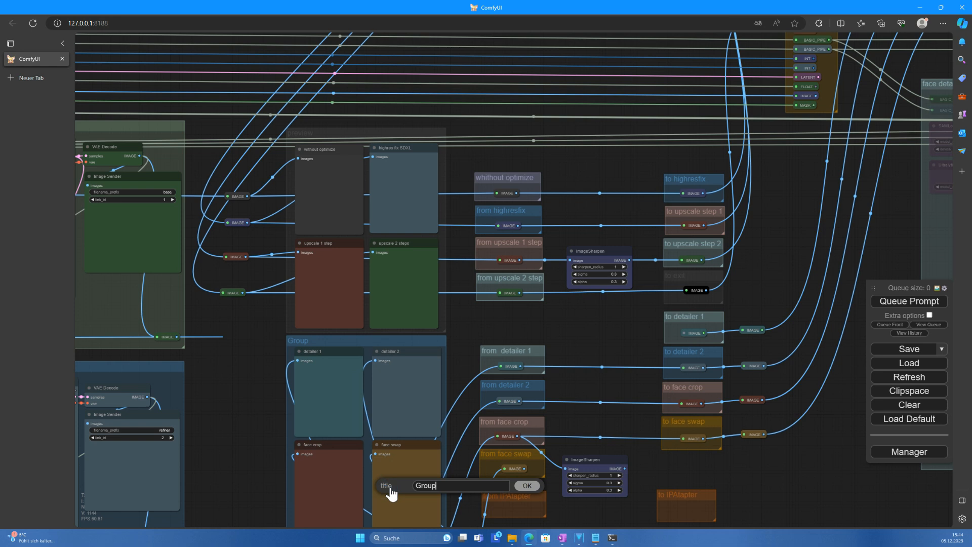
key("ctrl+a")
type("Detailer")
key("Return")
Set the Prompt Styler Subject style to none bySubject and the Prompt Styler Artist style to none byArtists
scroll(275, 322, "down", 5)
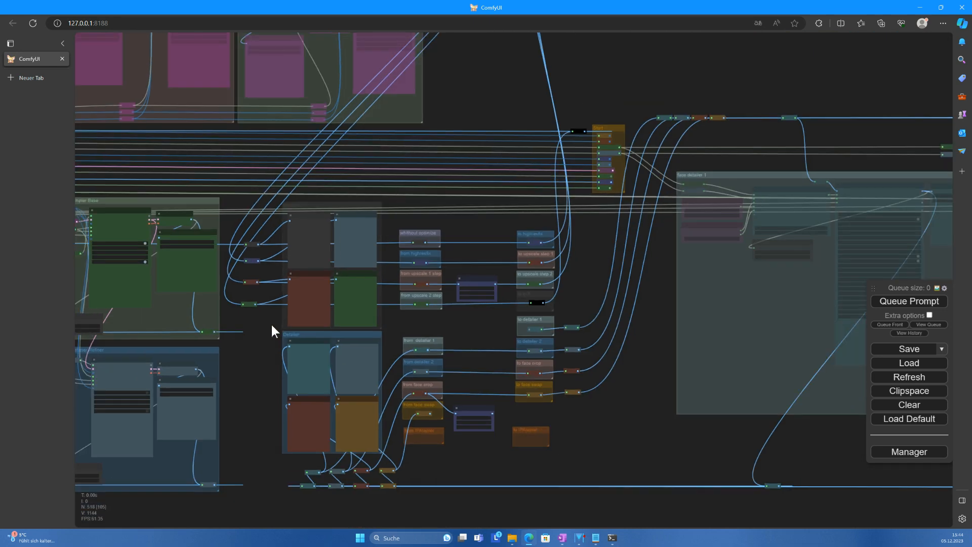
left_click_drag(275, 354, 439, 414)
scroll(438, 414, "down", 4)
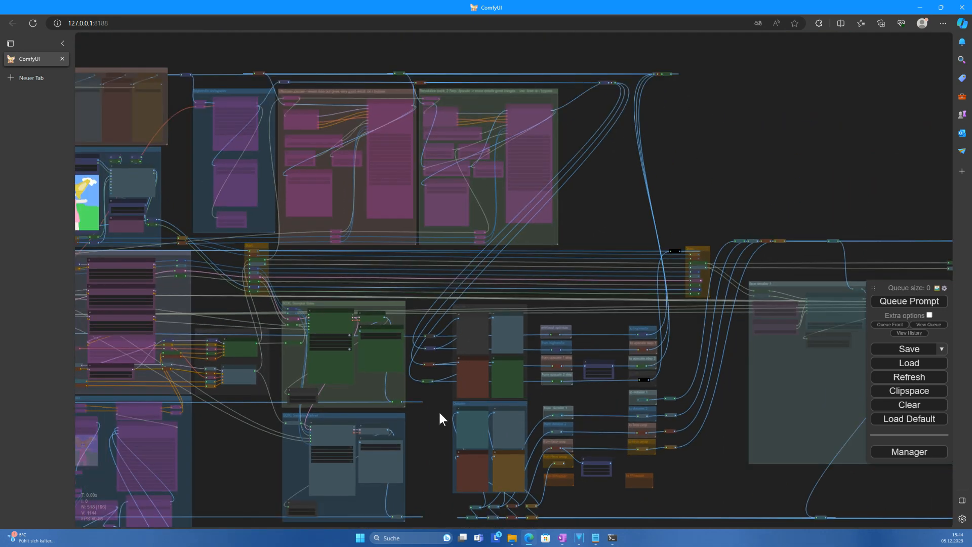
scroll(265, 448, "up", 6)
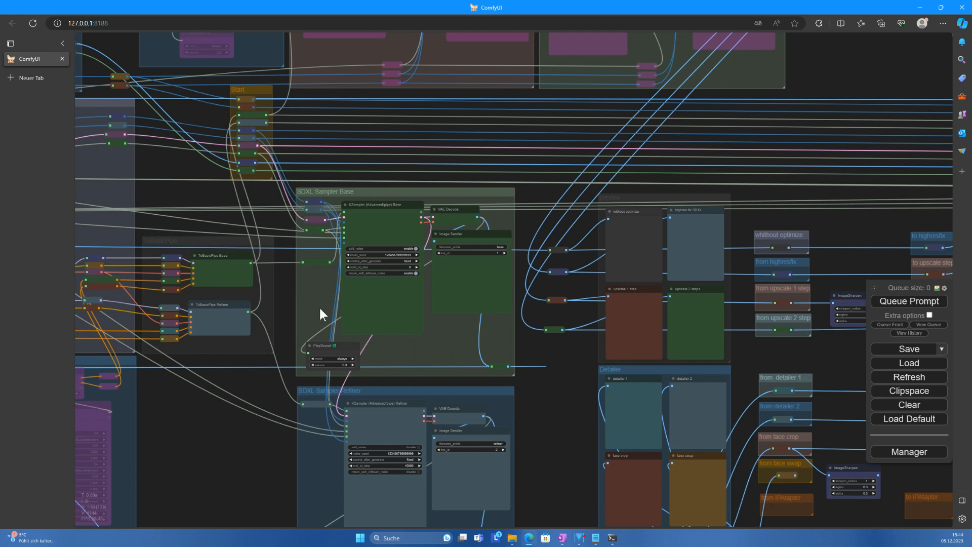
left_click_drag(222, 458, 425, 472)
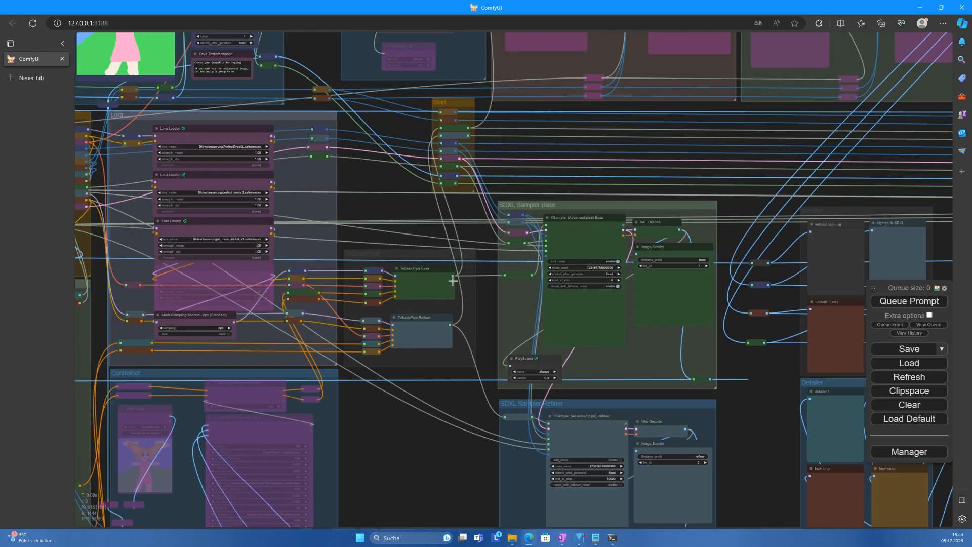
scroll(423, 431, "down", 8)
left_click_drag(417, 433, 648, 438)
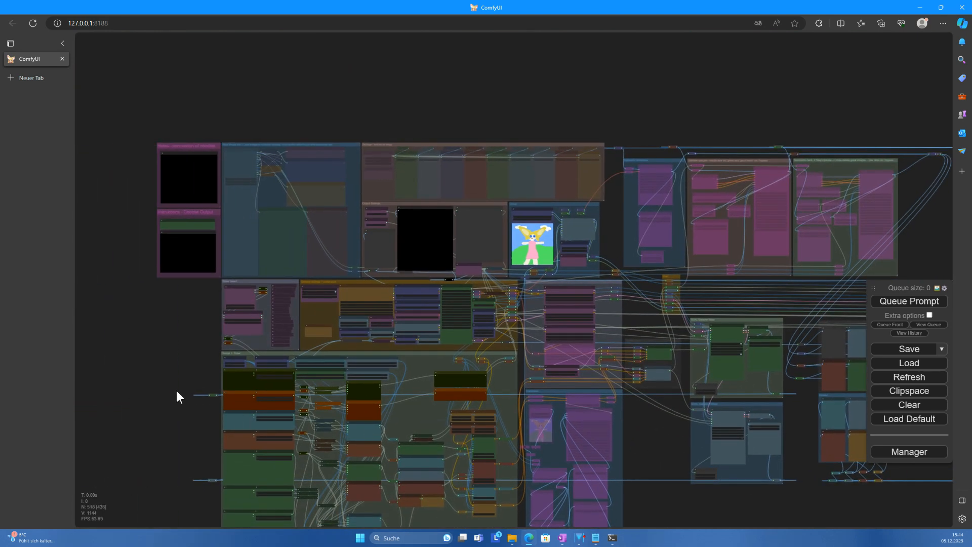
scroll(176, 390, "up", 10)
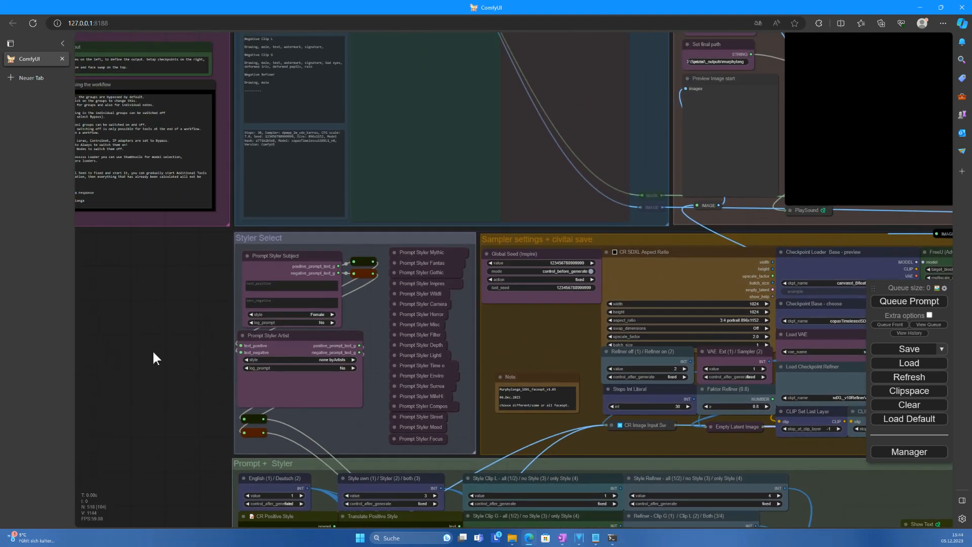
scroll(153, 353, "up", 2)
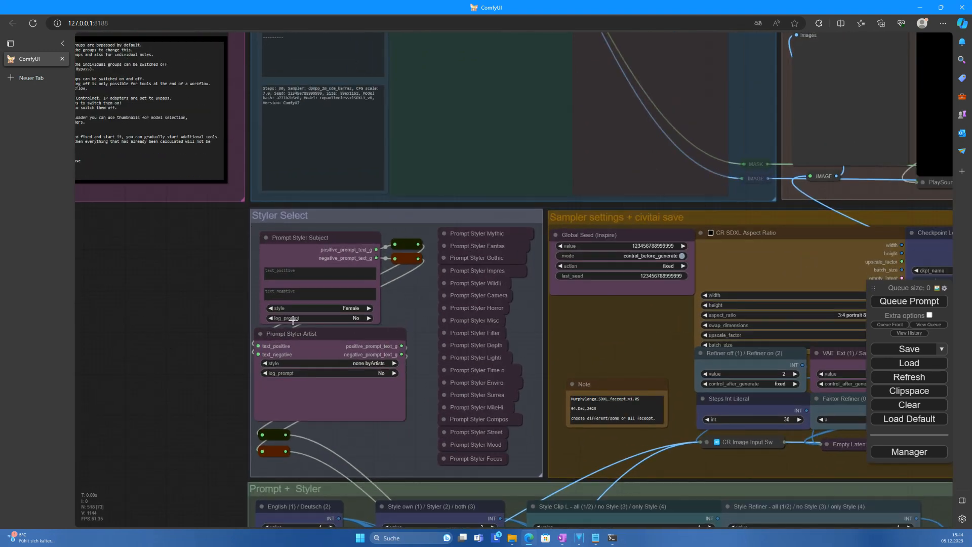
left_click(349, 308)
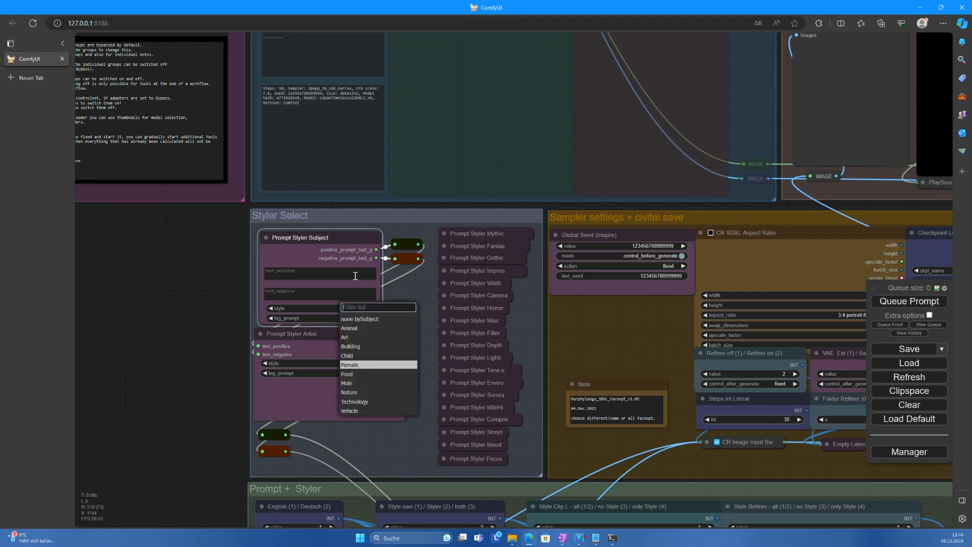
left_click(356, 318)
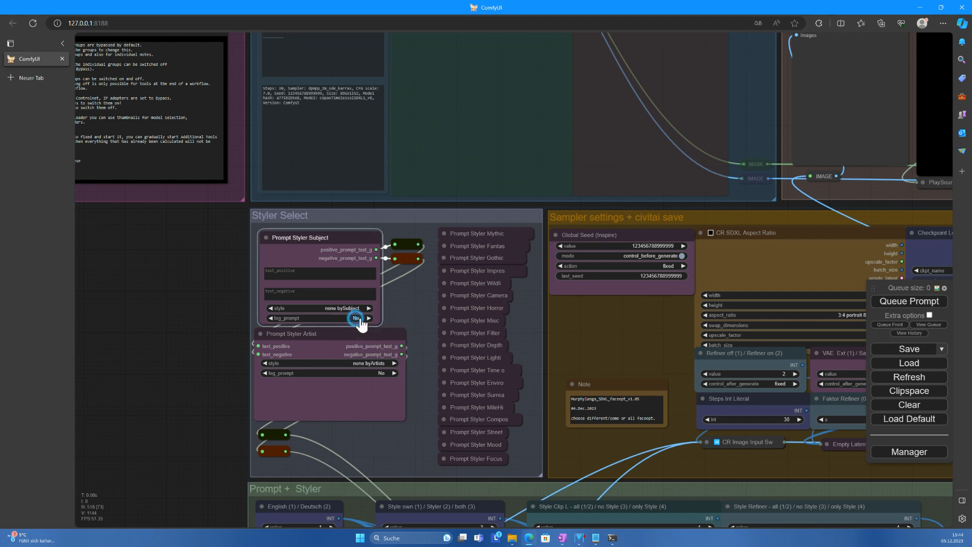
left_click(367, 363)
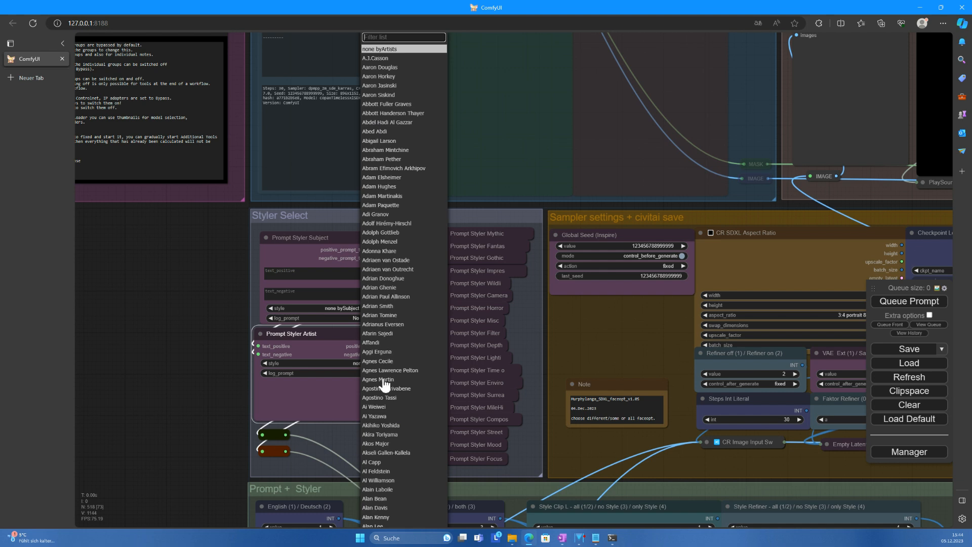
left_click(377, 49)
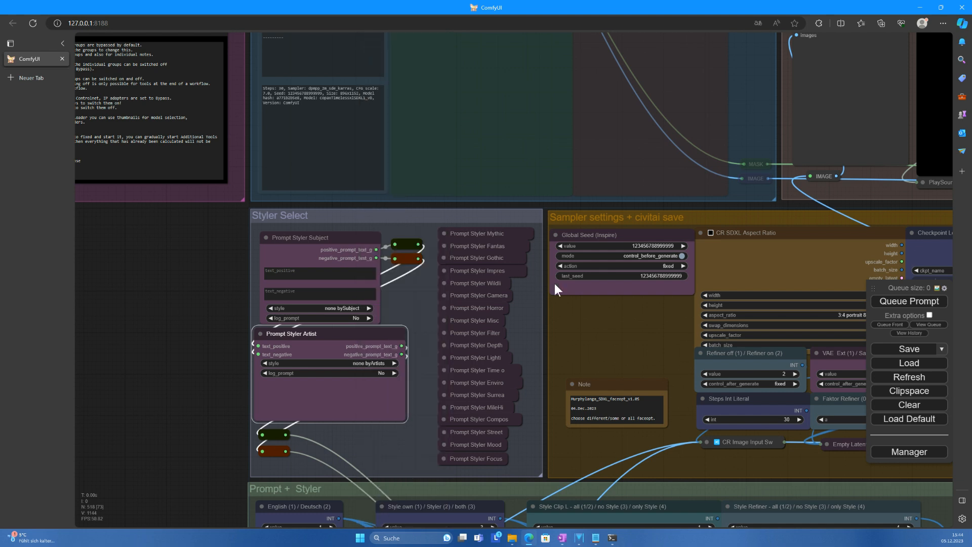
Step the Global Seed value up and back down, and select fixed as its action
scroll(610, 318, "down", 4)
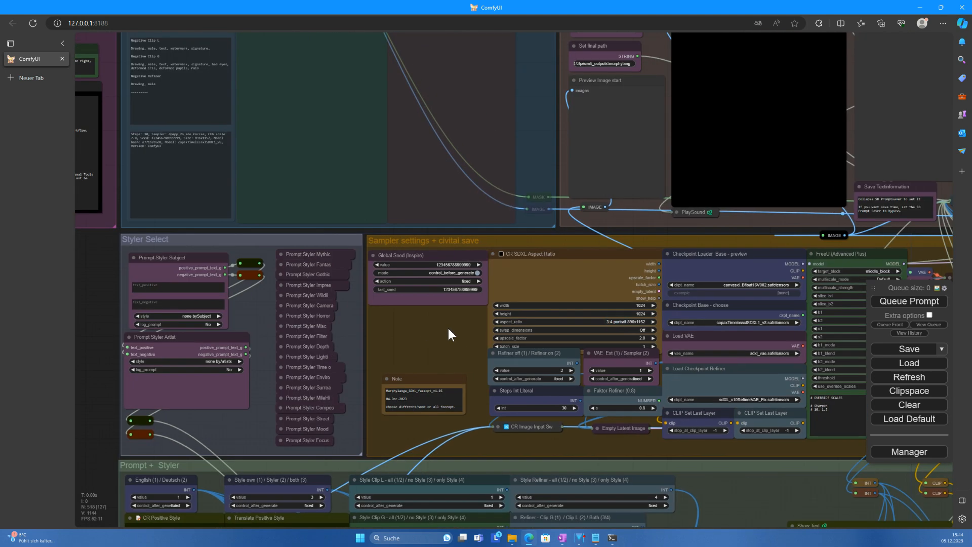
scroll(447, 324, "down", 2)
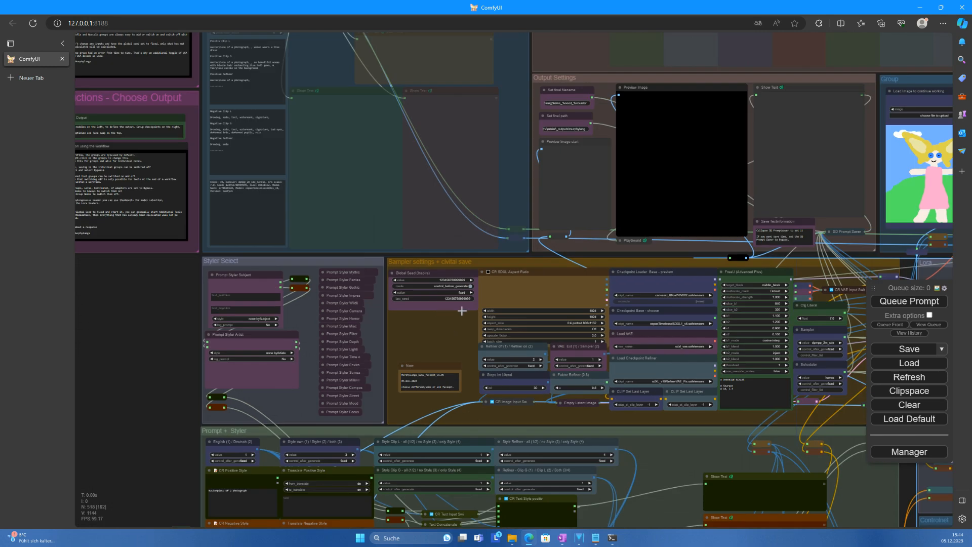
left_click_drag(672, 439, 527, 443)
scroll(527, 443, "up", 8)
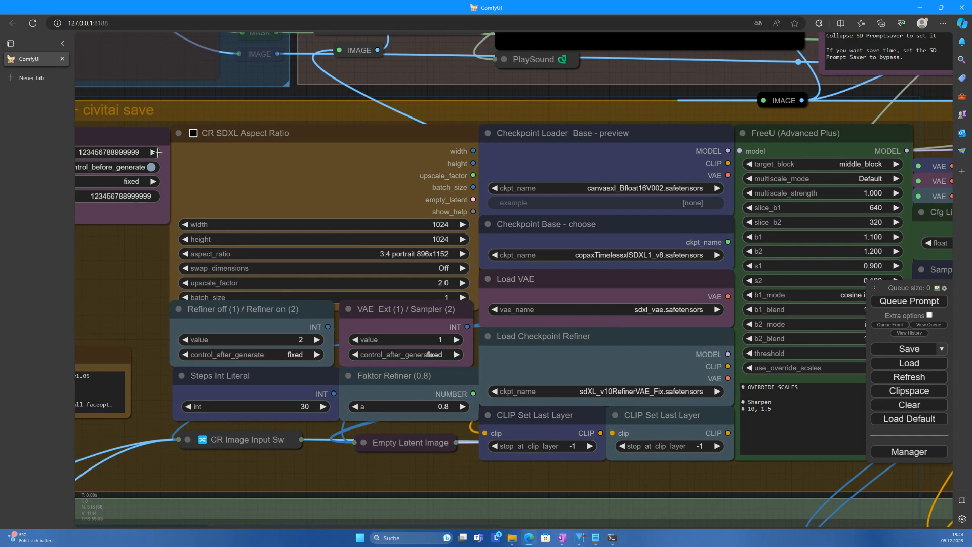
left_click_drag(119, 268, 278, 301)
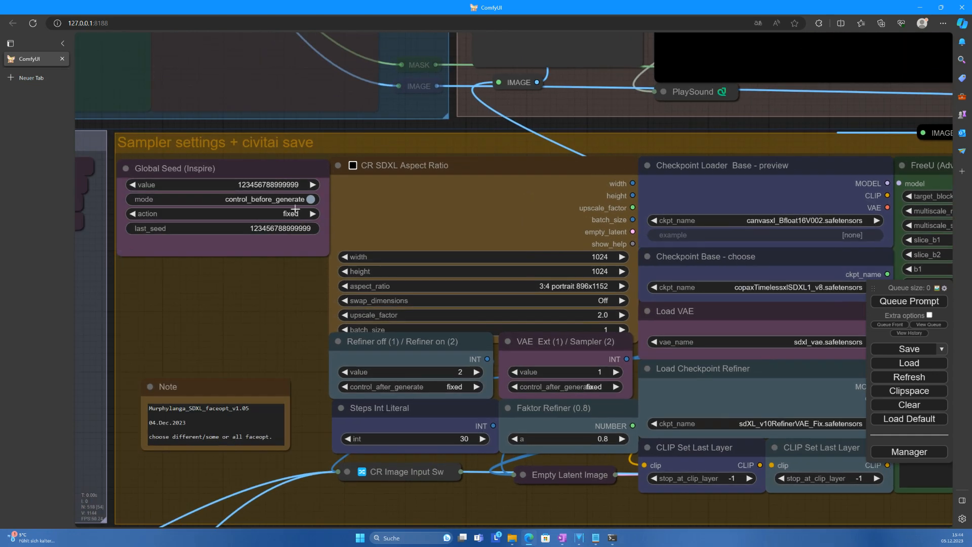
left_click(316, 188)
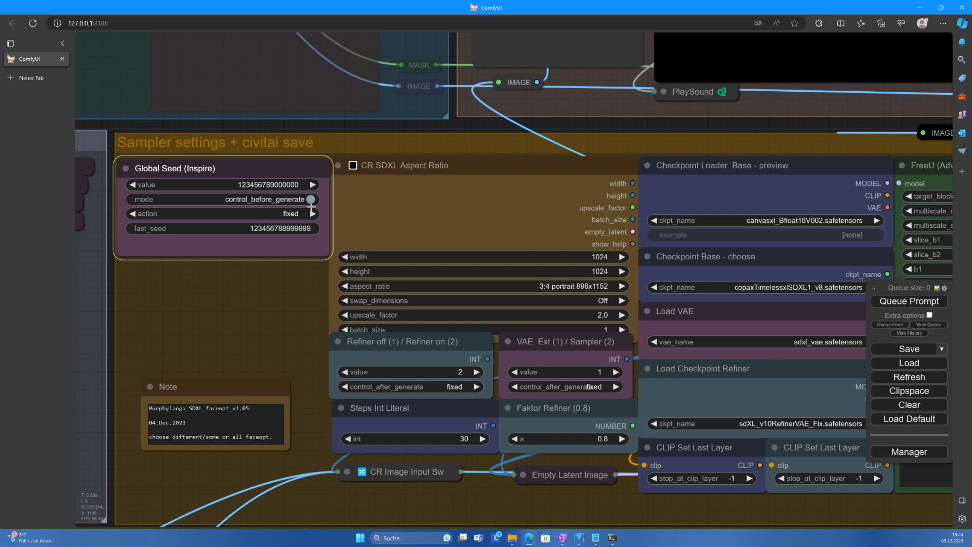
left_click(142, 187)
left_click(302, 215)
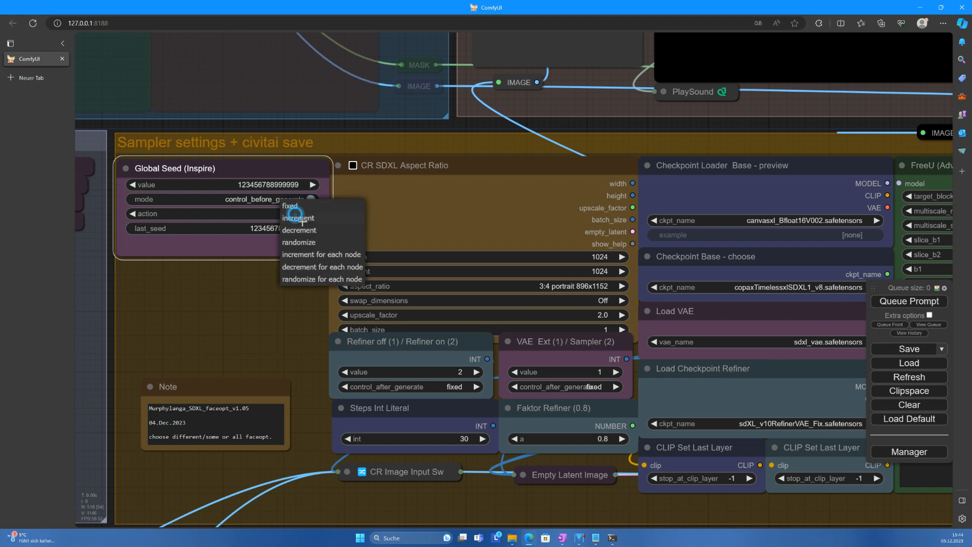
left_click(300, 209)
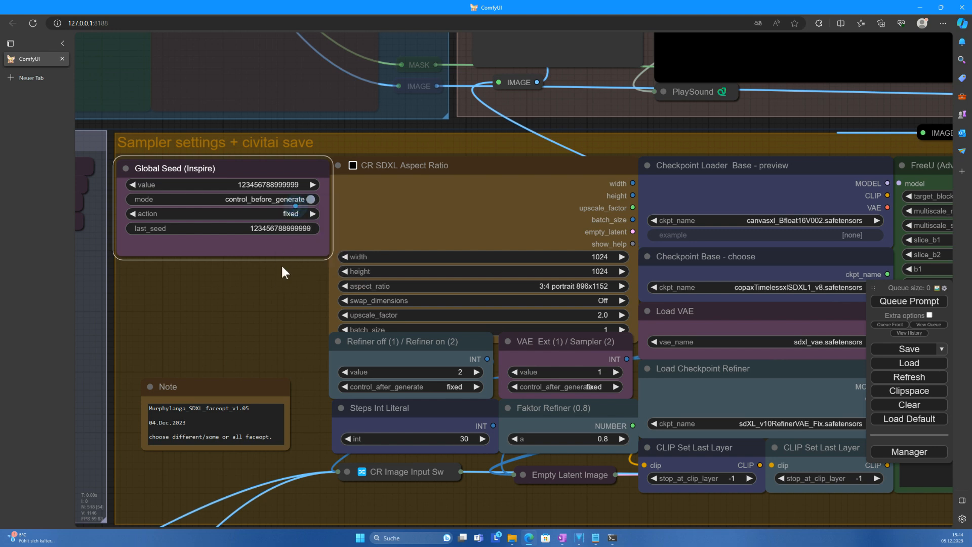
Set the aspect ratio of the CR SDXL Aspect Ratio node to 16:9 landscape 1344x768
left_click(570, 286)
left_click(565, 274)
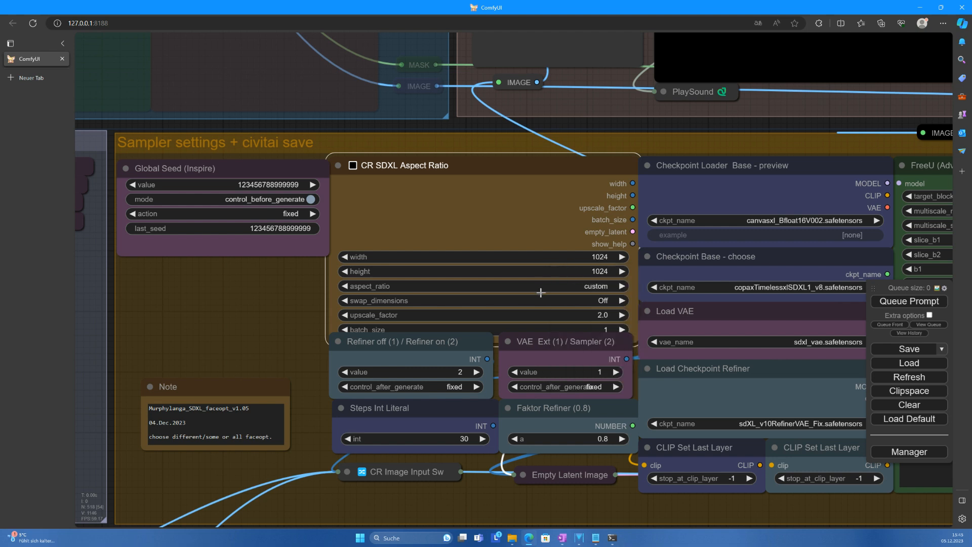
left_click(597, 292)
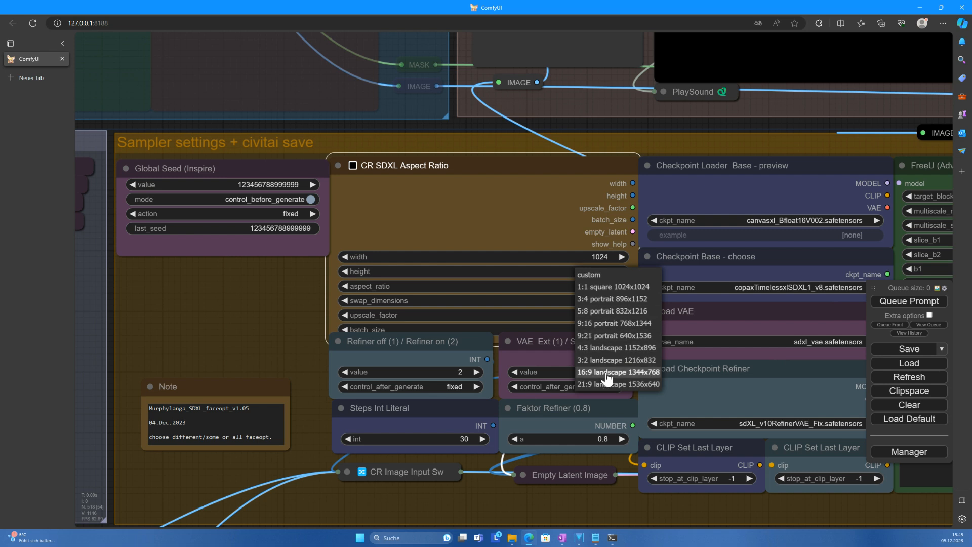
left_click(591, 373)
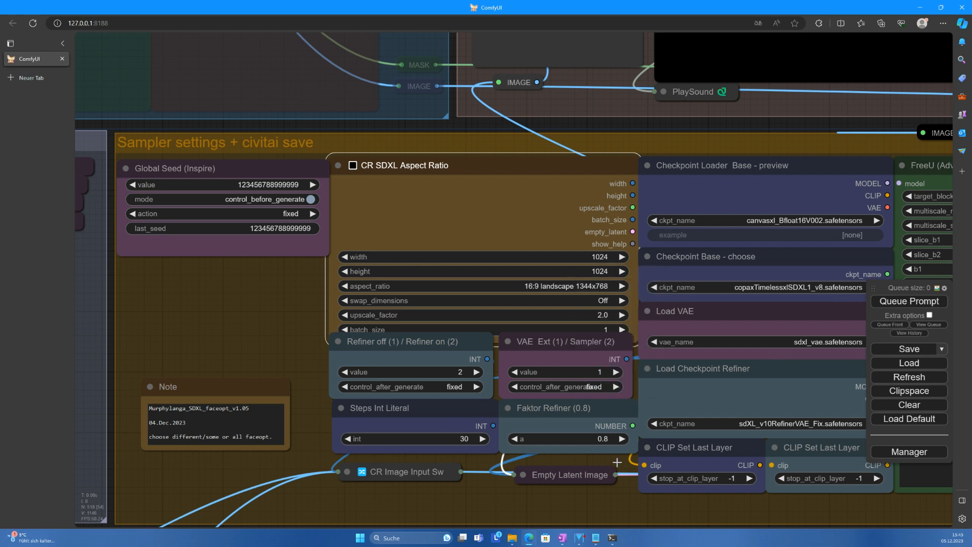
Choose crystalClearXL_ccxl.safetensors in both the Checkpoint Loader Base - preview and Checkpoint Base - choose nodes
left_click_drag(669, 509, 444, 509)
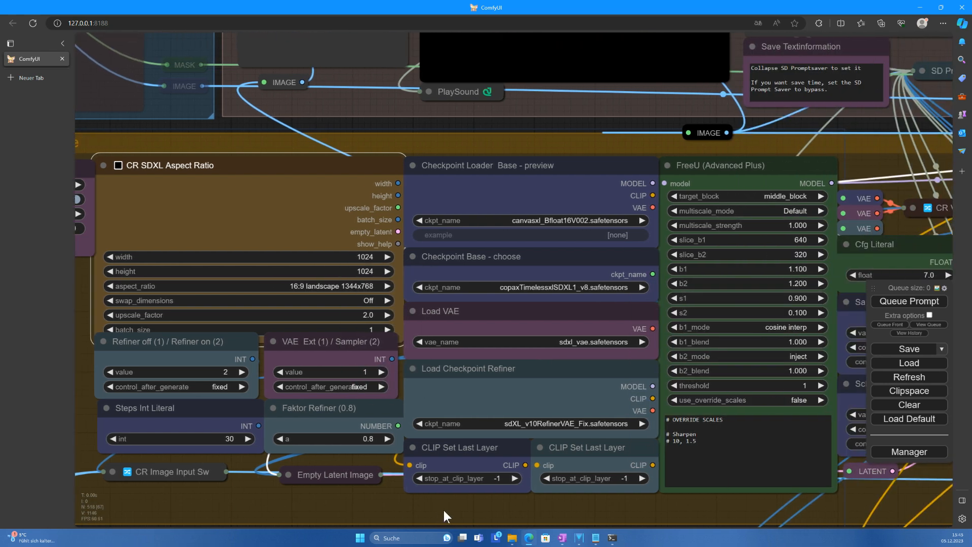
left_click(549, 227)
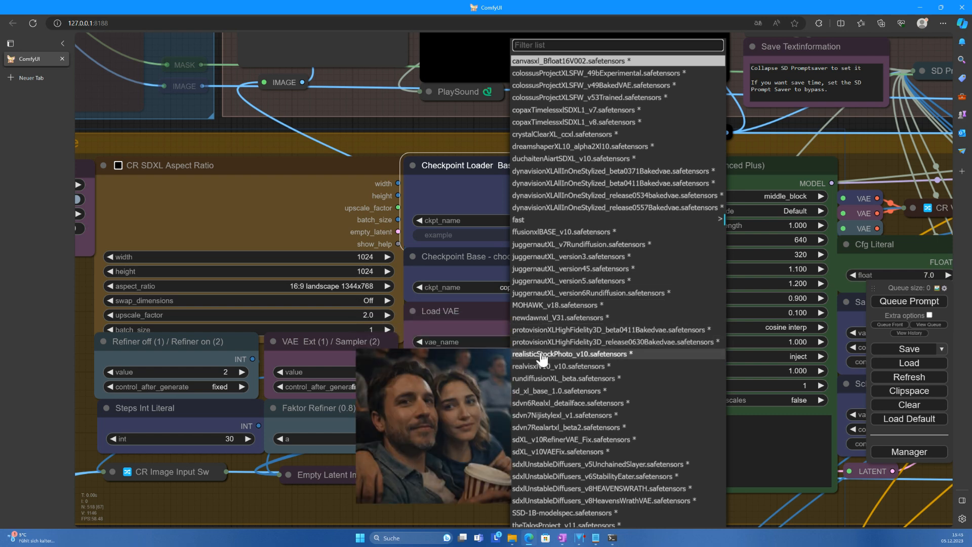
left_click(526, 135)
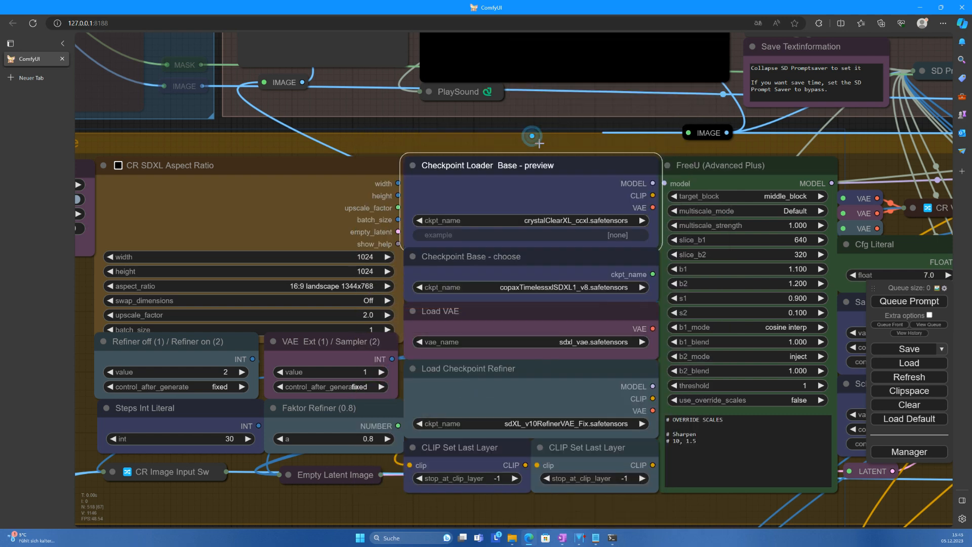
left_click(542, 293)
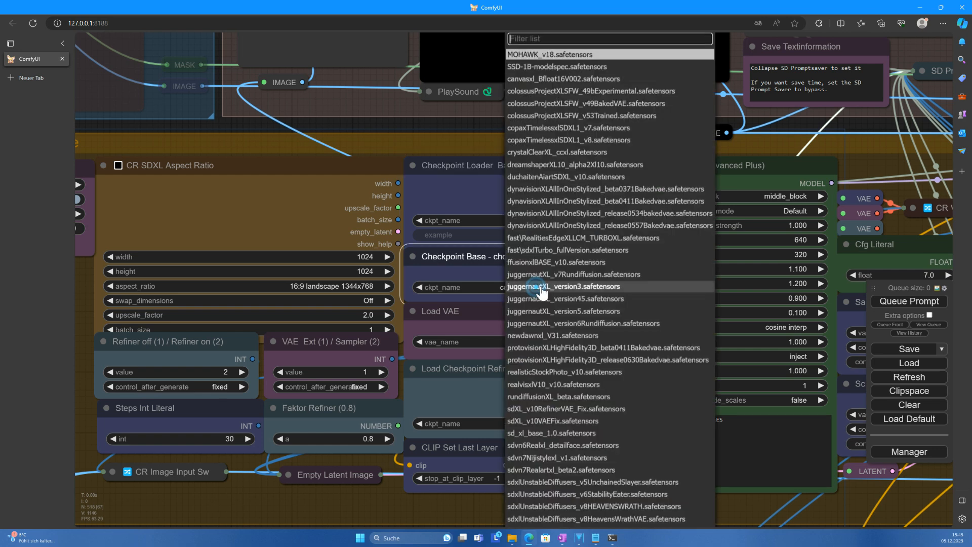
left_click(530, 153)
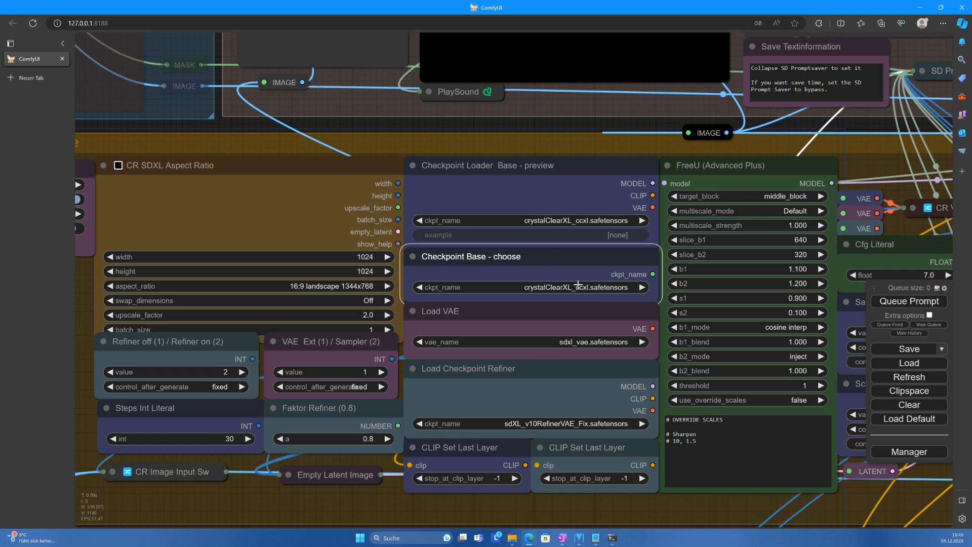
View the model information of the checkpoint selected in Checkpoint Loader Base - preview, and close it
right_click(551, 229)
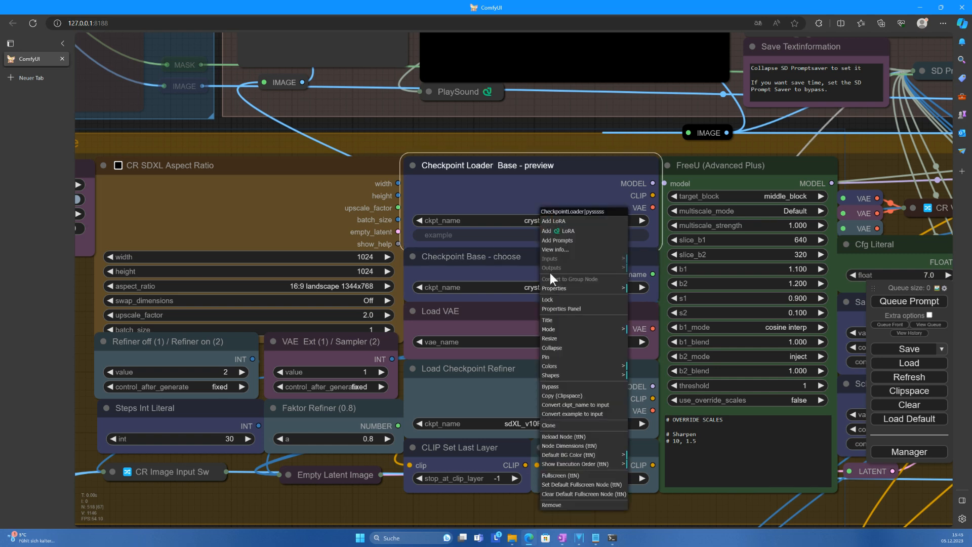
left_click(550, 250)
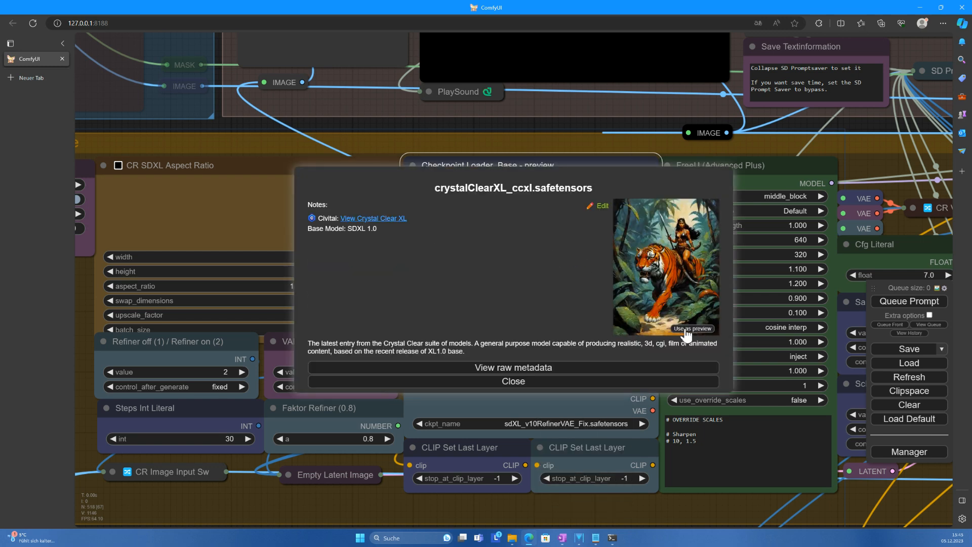
left_click(529, 383)
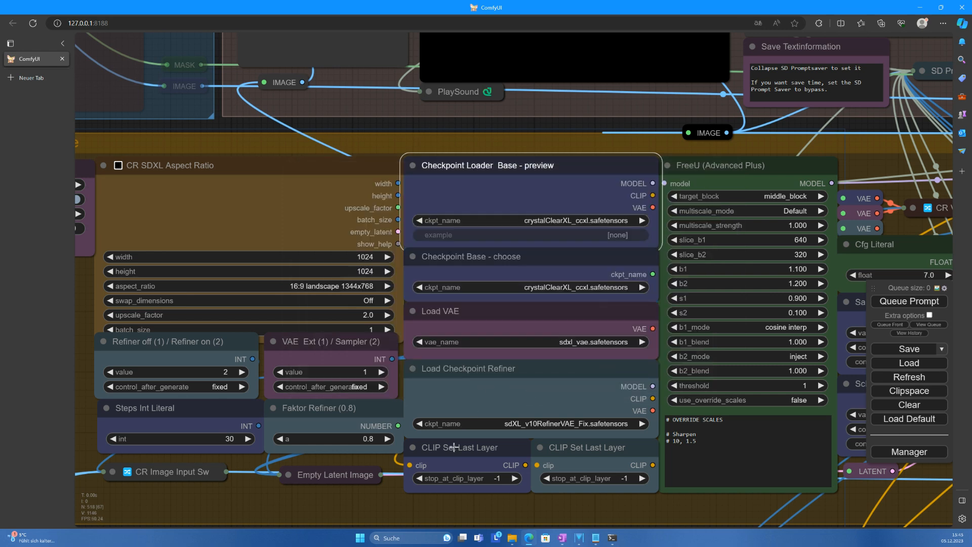
Look at the available target_block options of the FreeU (Advanced Plus) node without choosing one
left_click_drag(399, 515, 223, 479)
left_click(622, 178)
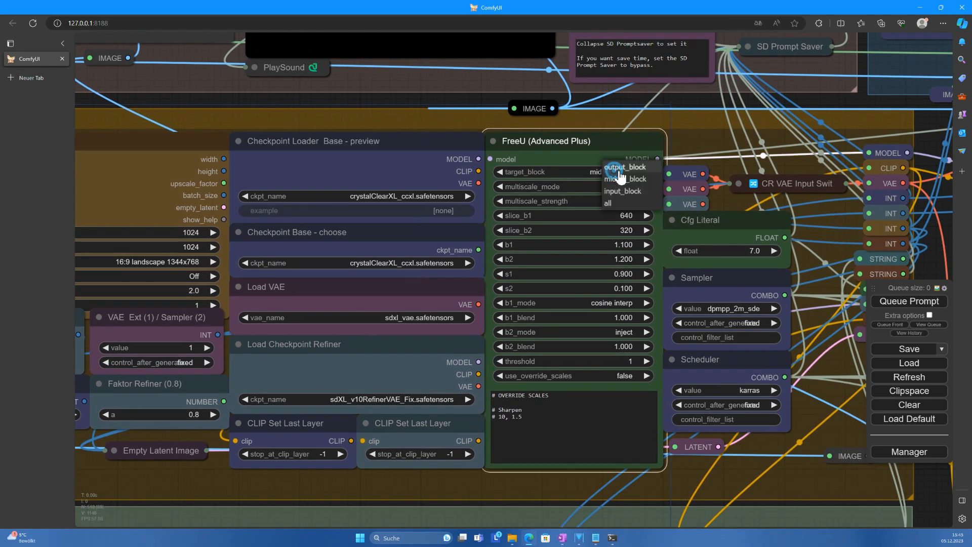
left_click(693, 141)
Set the Cfg Literal value to 6.5
left_click_drag(813, 225, 733, 168)
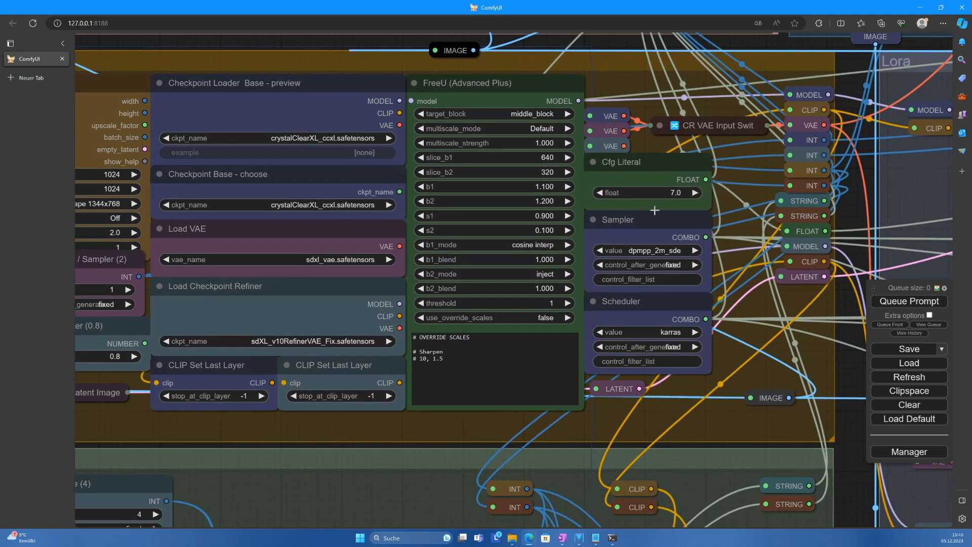
left_click(695, 193)
left_click(599, 193)
left_click(600, 193)
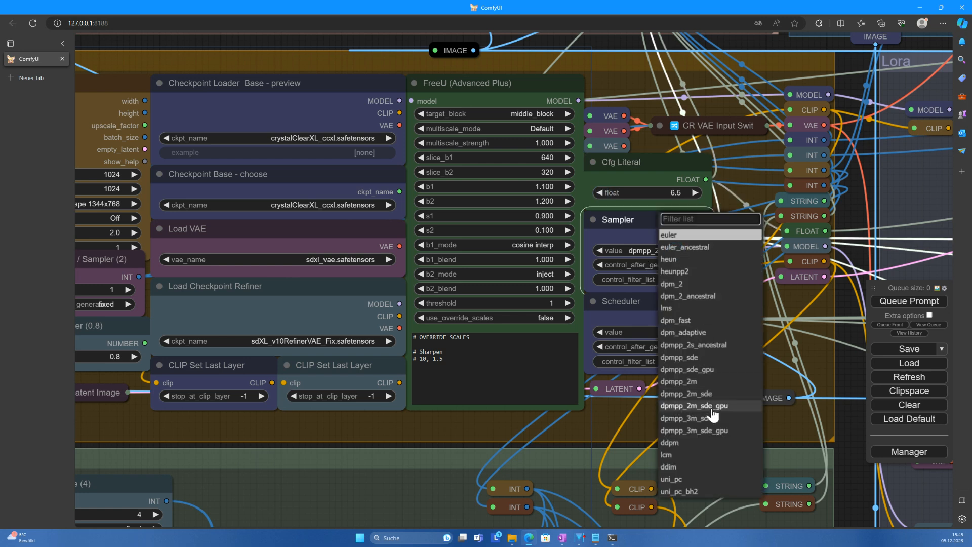
Set the Sampler value to dpmpp_2m_sde_gpu and the Scheduler value to karras
left_click(721, 412)
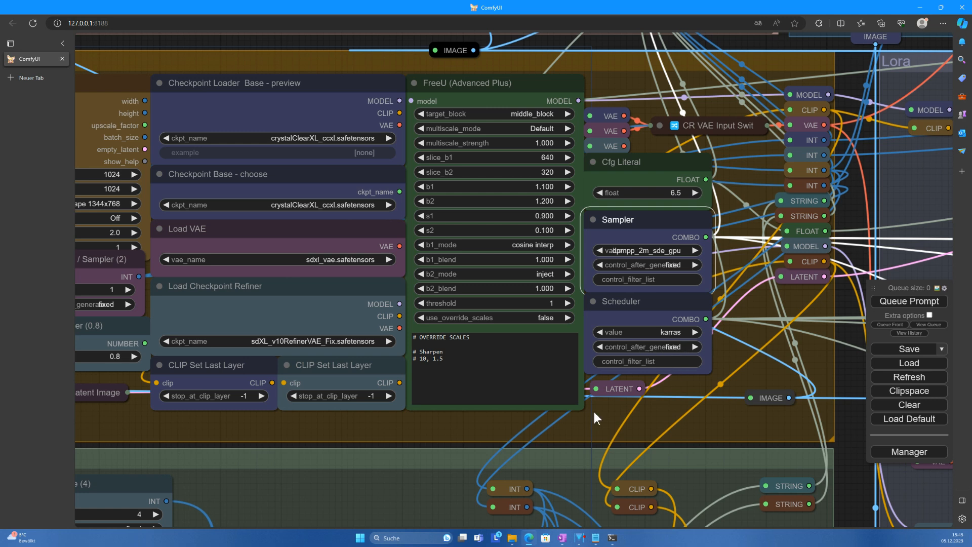
scroll(593, 412, "down", 3)
left_click(632, 353)
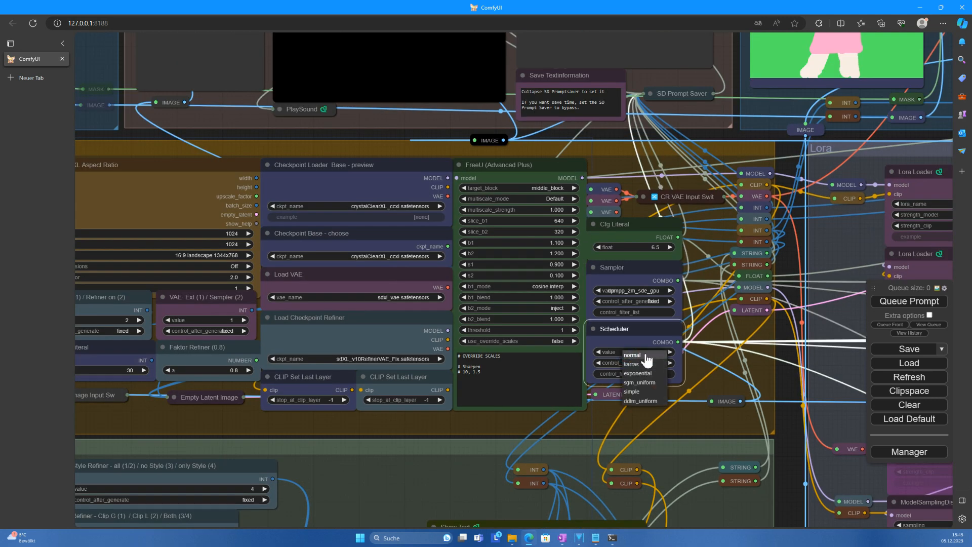
left_click(631, 364)
Choose sdxl_vae.safetensors in the Load VAE node and set VAE Ext (1) / Sampler (2) to 1
scroll(528, 421, "down", 2)
left_click_drag(528, 421, 736, 384)
left_click_drag(652, 394, 665, 444)
scroll(642, 372, "up", 6)
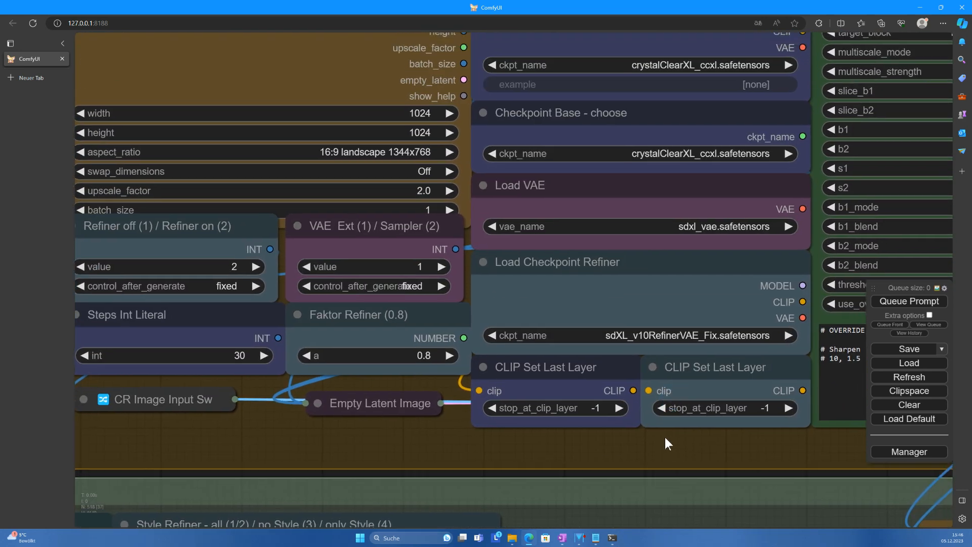
left_click(694, 234)
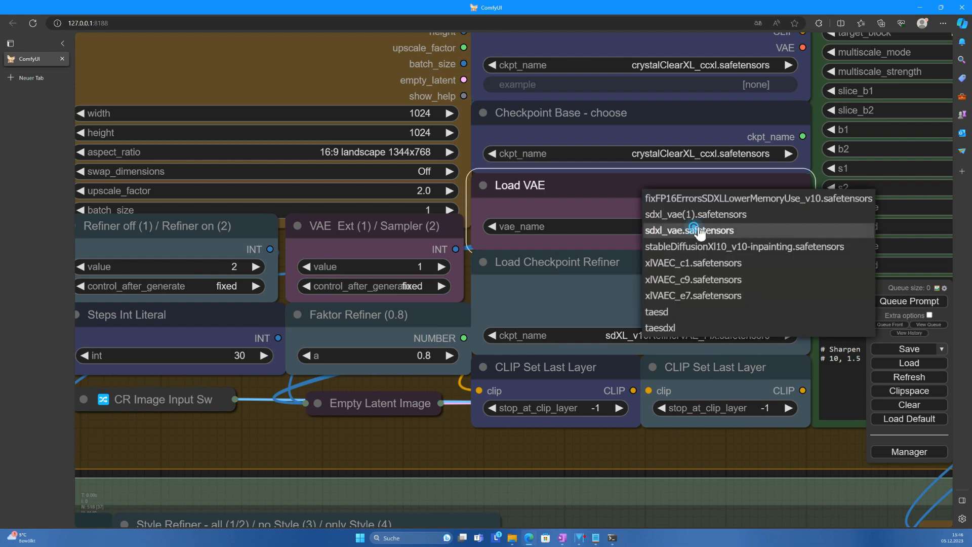
left_click(700, 232)
left_click(310, 276)
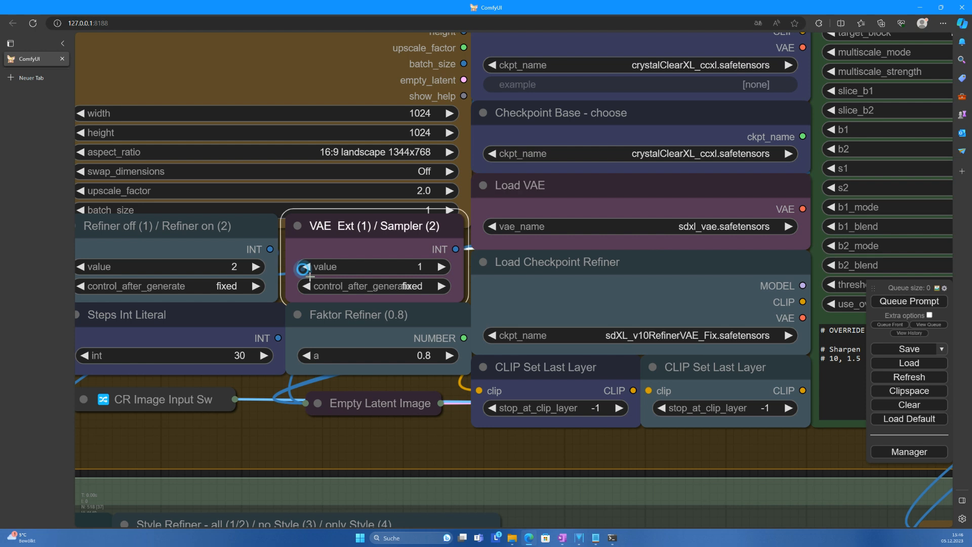
left_click(442, 268)
left_click(306, 266)
Filter the Load Checkpoint Refiner list for "refi" and choose sdXL_v10RefinerVAE_Fix.safetensors
left_click(637, 337)
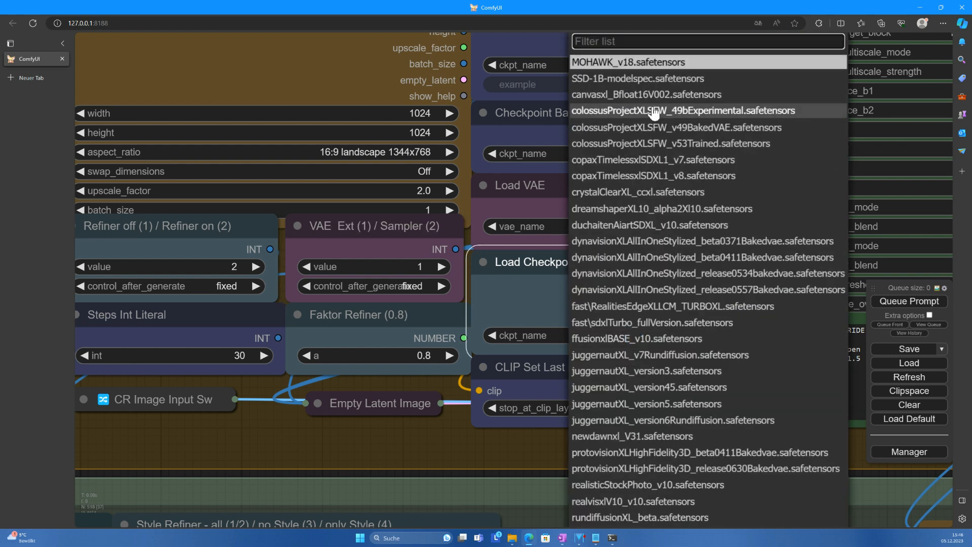
type("refi")
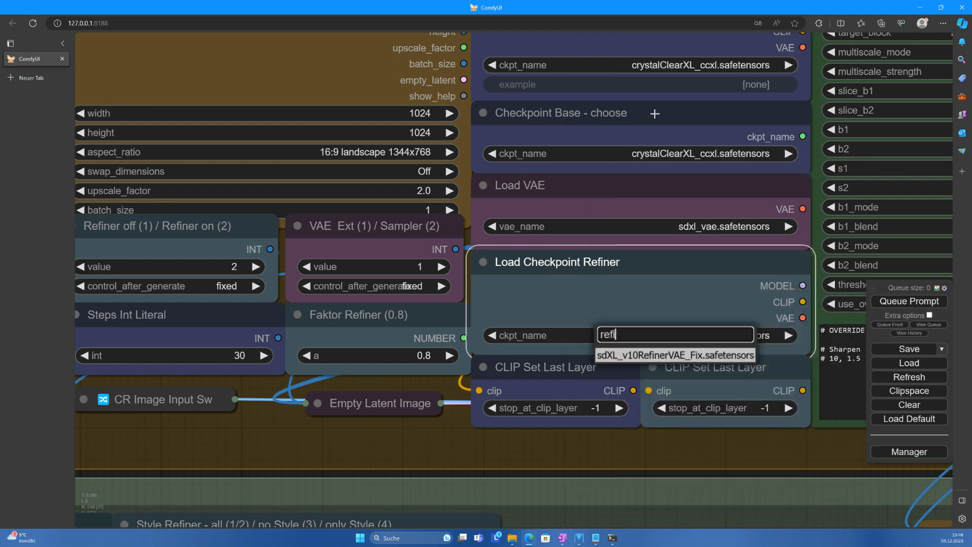
left_click(654, 356)
Set the Refiner off (1) / Refiner on (2) value to 2
mouse_move(380, 435)
left_mouse_down()
mouse_move(431, 418)
mouse_move(493, 369)
left_mouse_up()
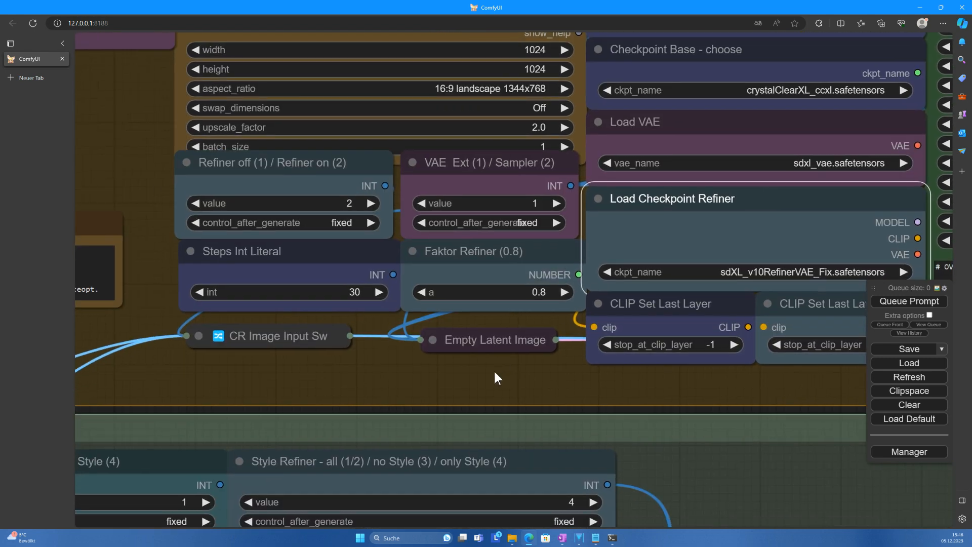
left_click(201, 207)
left_click(376, 208)
left_click(377, 209)
left_click(204, 209)
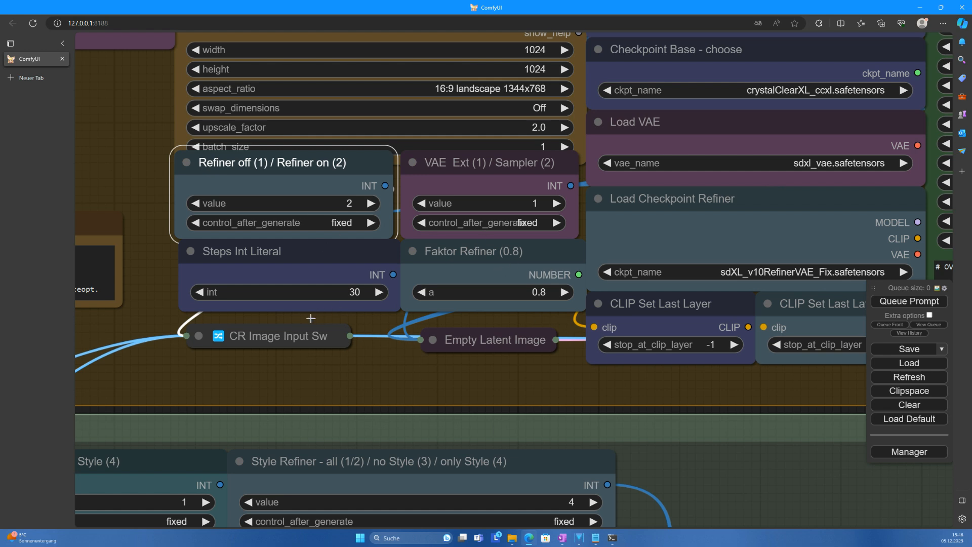
Examine the English/Deutsch and Style own/Styler/both switches at the start of the Prompt + Styler group
scroll(290, 355, "down", 5)
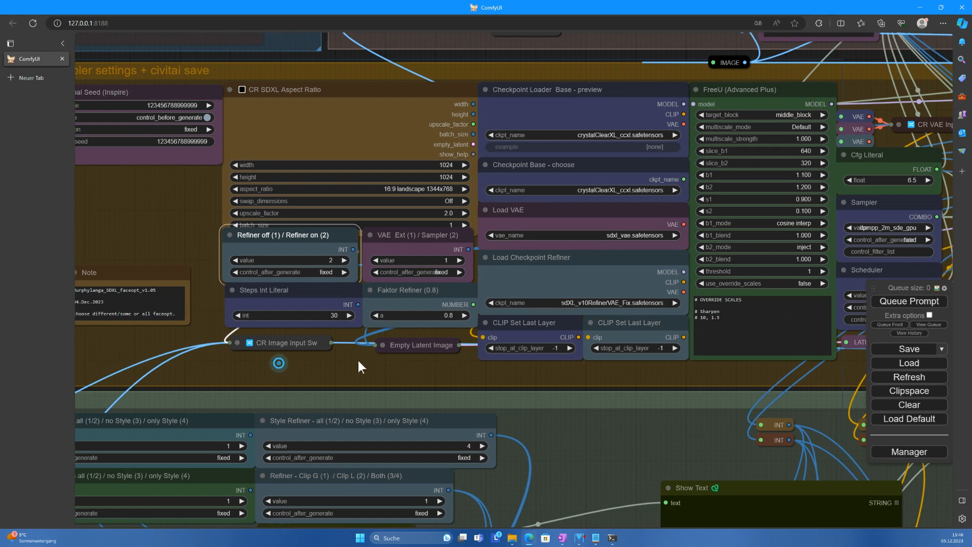
left_click_drag(357, 361, 578, 356)
scroll(414, 345, "down", 2)
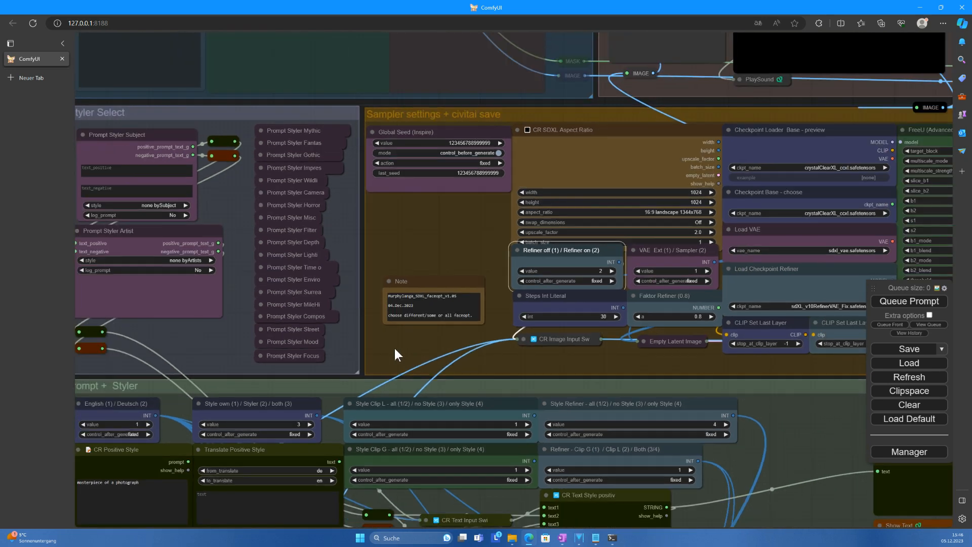
left_click_drag(394, 353, 502, 286)
scroll(503, 304, "down", 3)
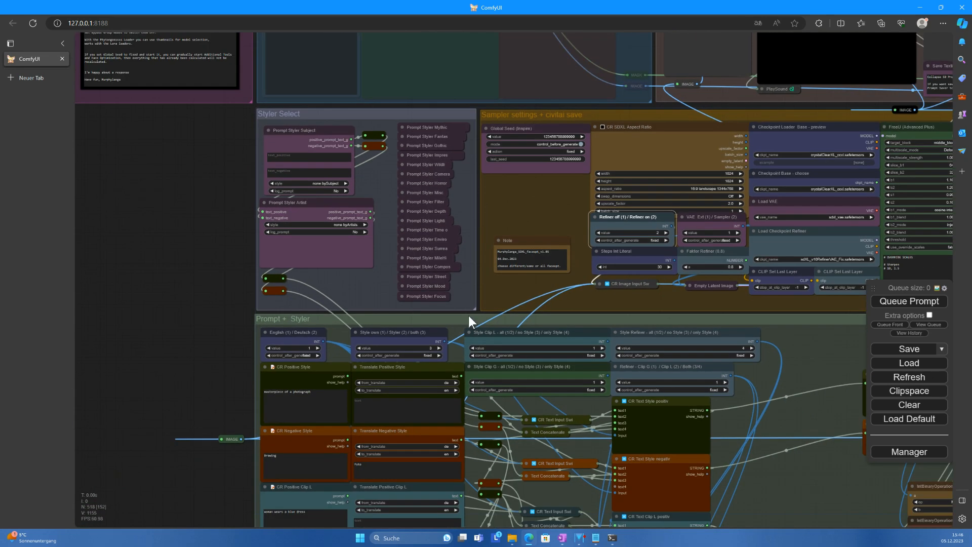
left_click_drag(253, 344, 114, 272)
scroll(173, 276, "down", 6)
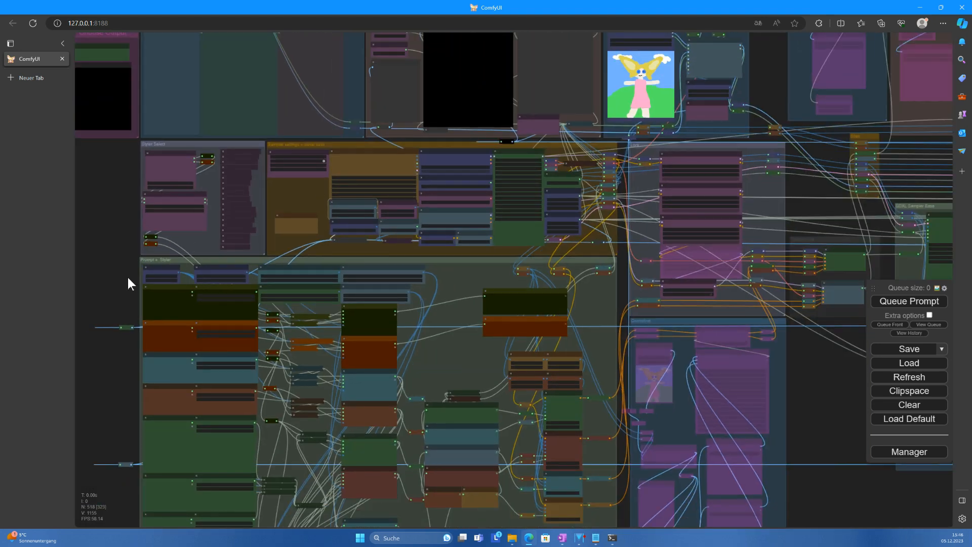
scroll(112, 274, "up", 10)
scroll(119, 291, "up", 3)
left_click_drag(130, 314, 153, 205)
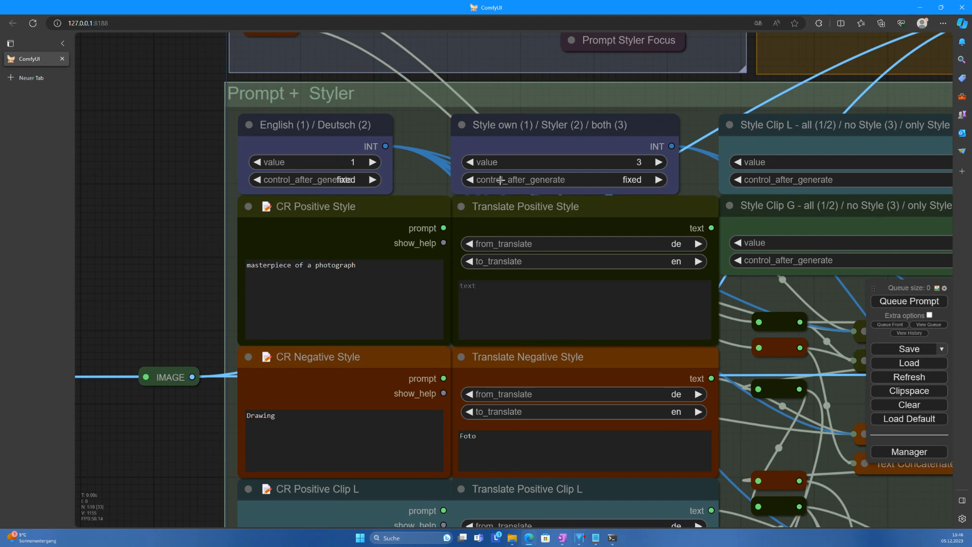
left_click_drag(203, 178, 212, 221)
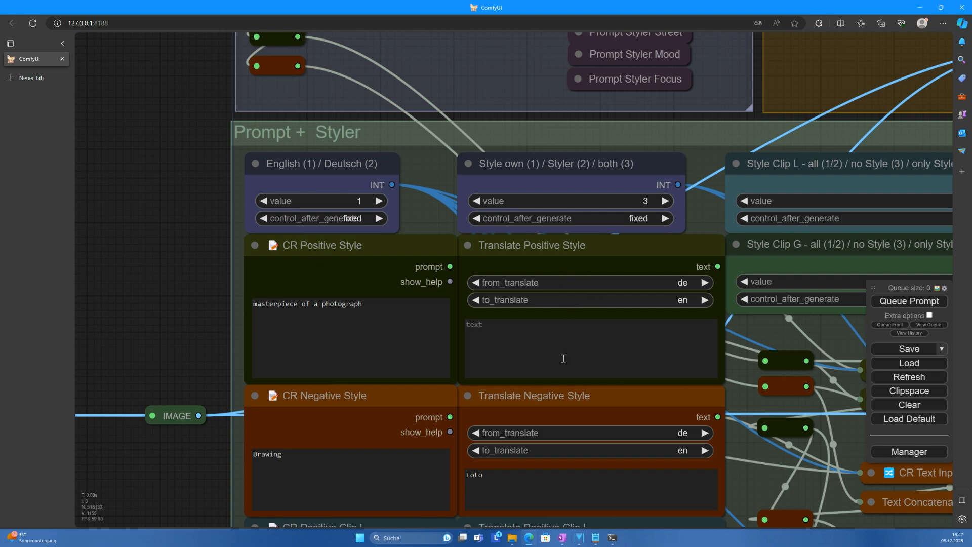
Look at the available language options of the Translate Positive Style node without choosing one
scroll(564, 424, "down", 8)
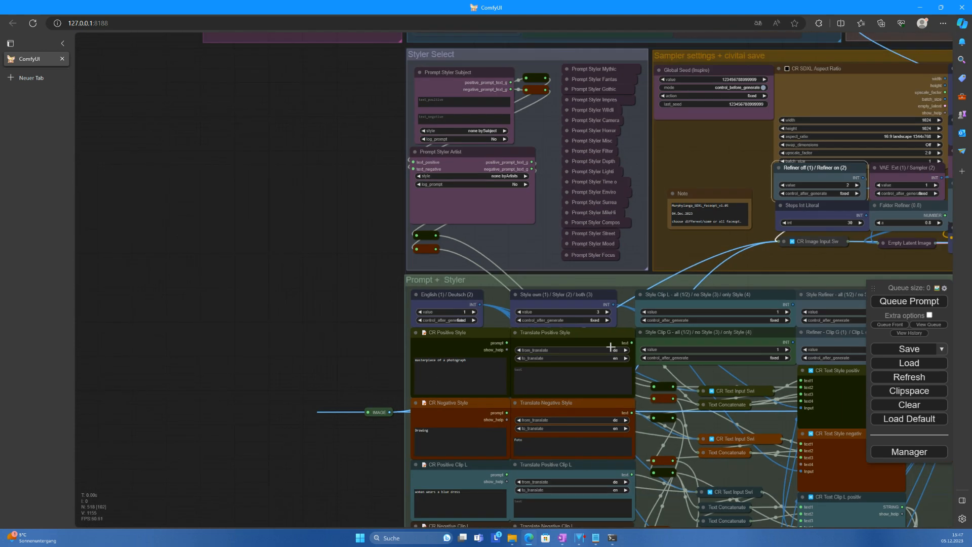
scroll(610, 346, "up", 10)
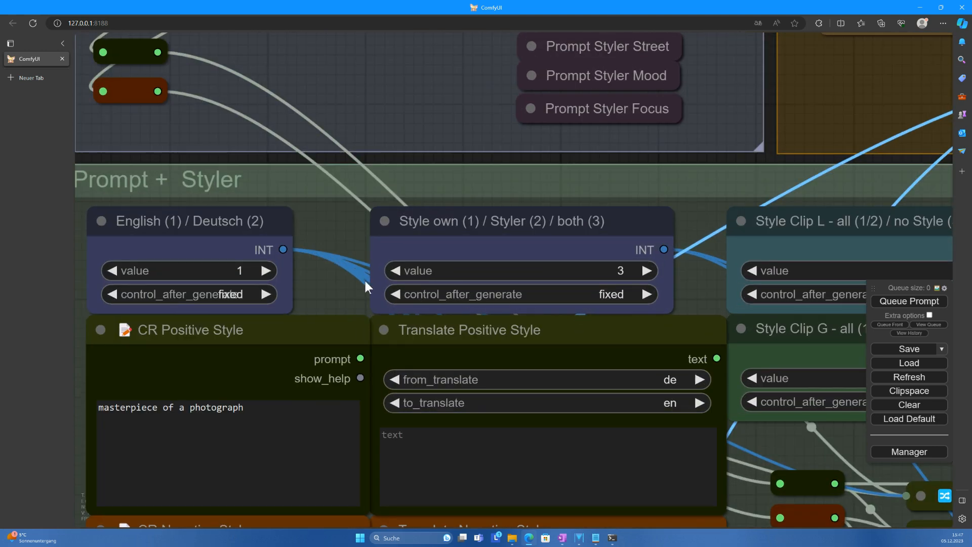
scroll(365, 287, "down", 6)
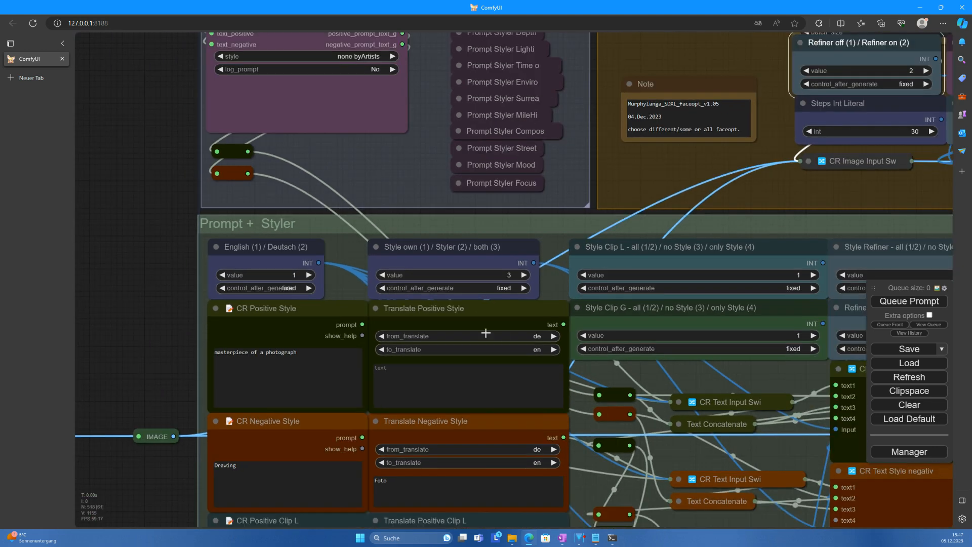
left_click(439, 344)
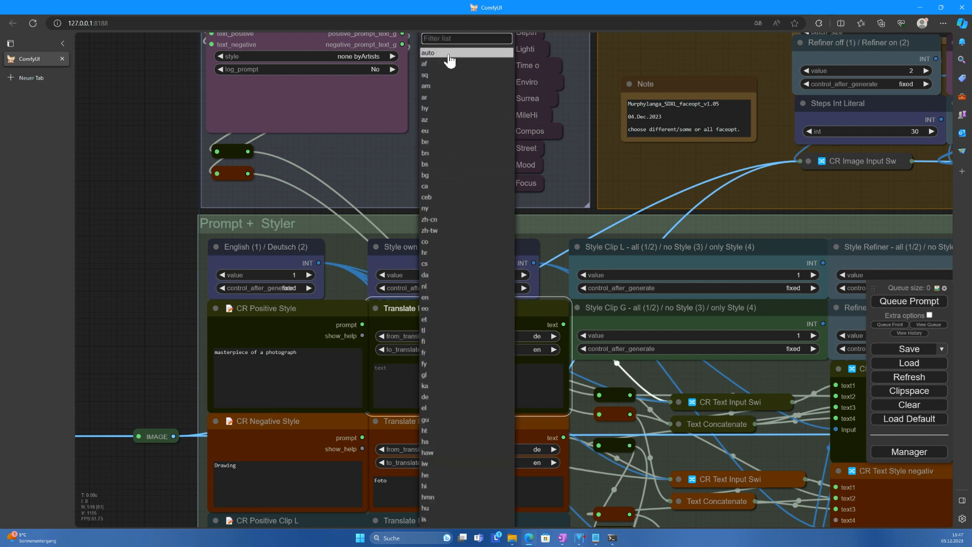
left_click(377, 168)
Expand the Prompt Styler Gothic Revival node and wire its positive and negative text between the Prompt Styler Subject reroutes and Prompt Styler Artist
left_click_drag(369, 176, 371, 344)
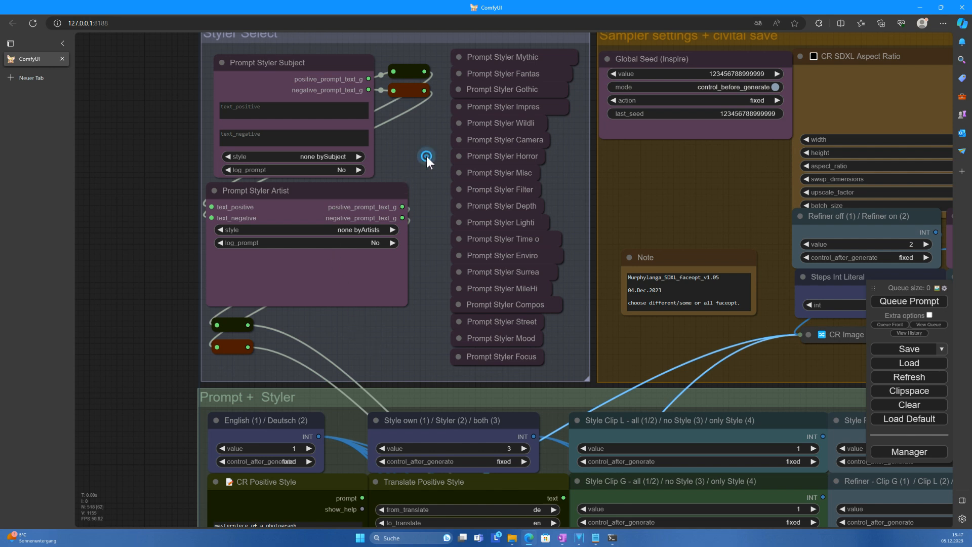
left_click(465, 94)
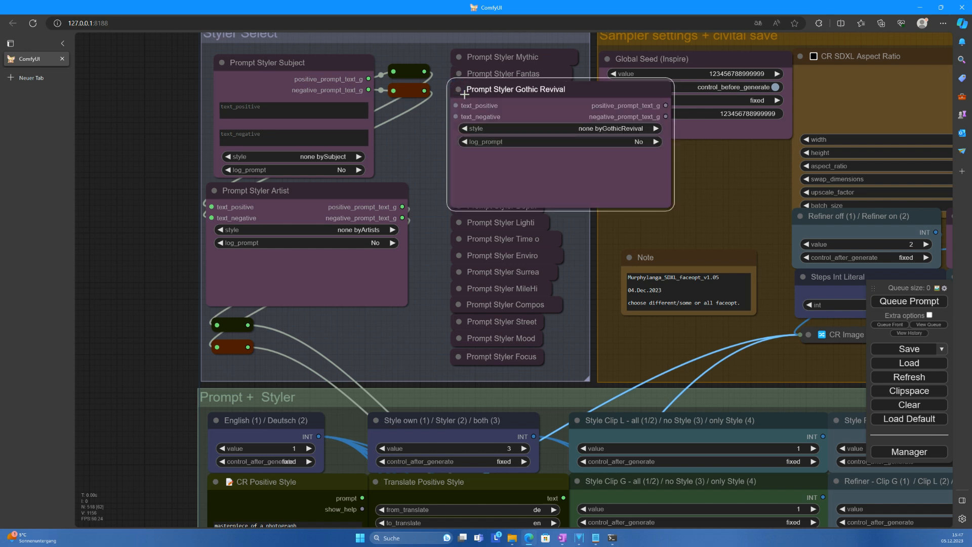
left_click_drag(431, 75, 456, 117)
left_click_drag(665, 105, 211, 207)
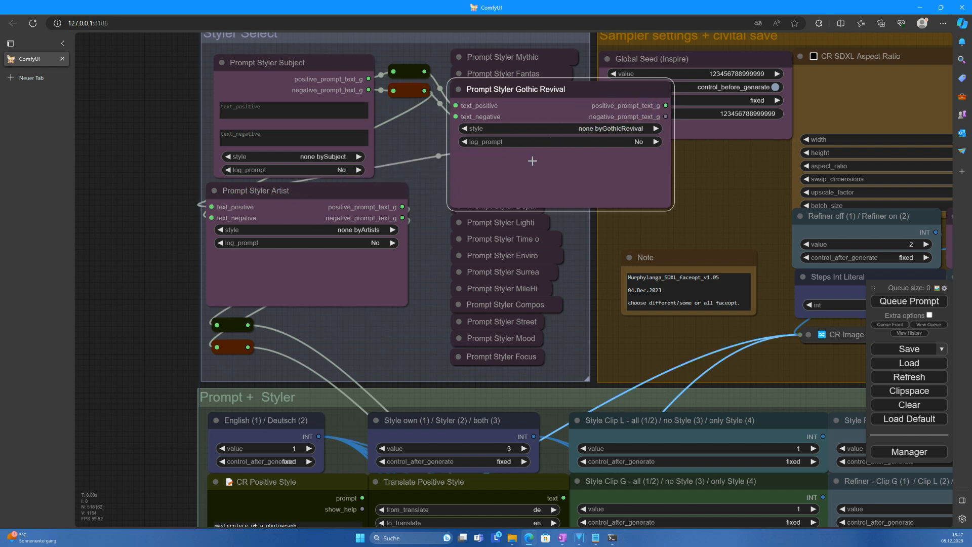
left_click_drag(666, 117, 211, 218)
left_click_drag(470, 94, 463, 132)
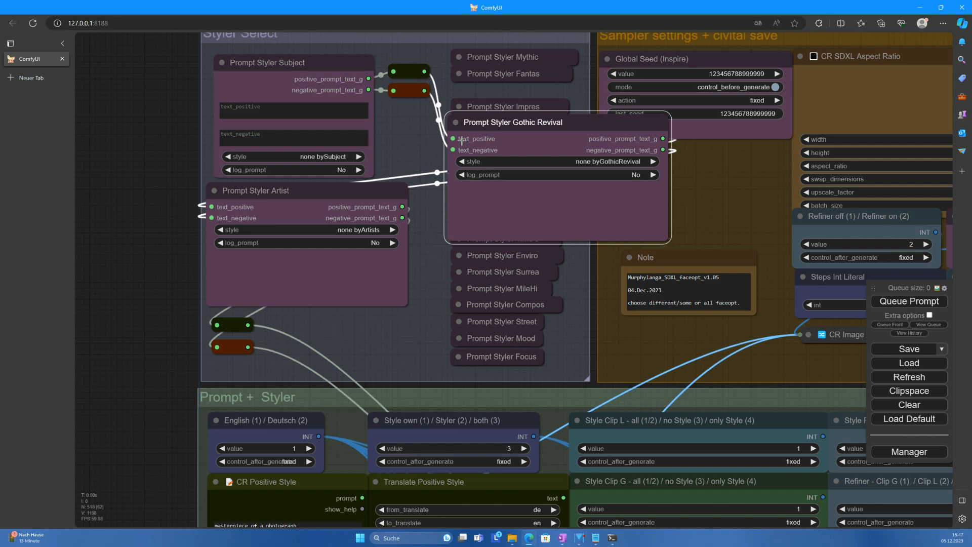
Reconnect the Prompt Styler Subject reroutes directly to Prompt Styler Artist and collapse the Gothic Revival node back at its place in the styler list
left_click_drag(424, 71, 212, 207)
left_click_drag(424, 90, 212, 218)
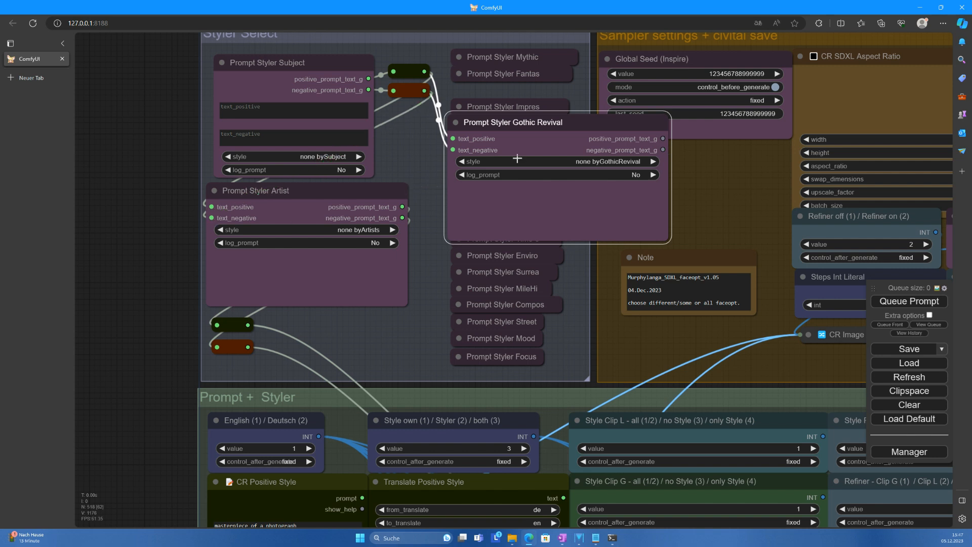
left_click_drag(495, 132, 436, 126)
key("alt+c")
key("alt+c")
left_click(422, 132)
left_click(461, 89)
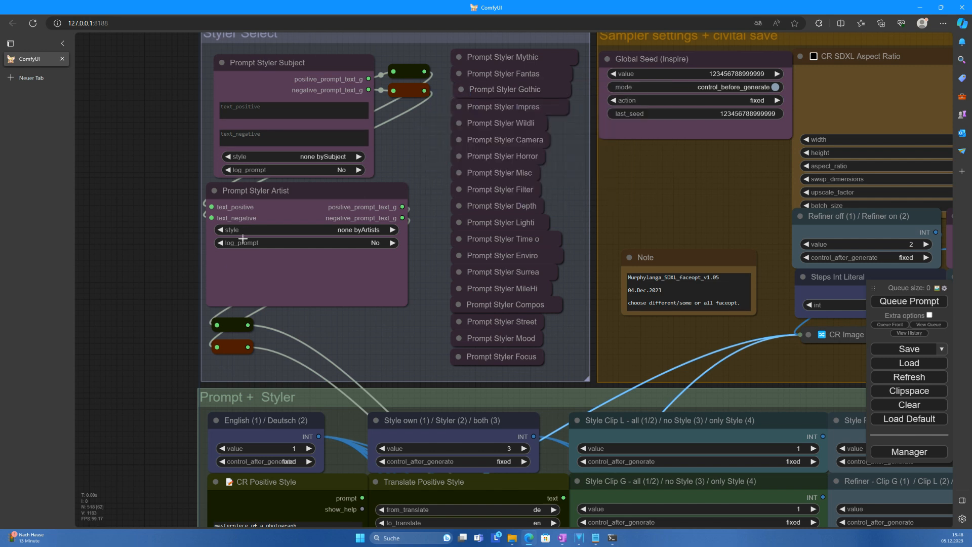
Clear the prompt text of the CR Positive Clip L node in the Prompt + Styler group
scroll(166, 264, "down", 3)
left_click_drag(153, 337, 173, 201)
scroll(172, 202, "up", 4)
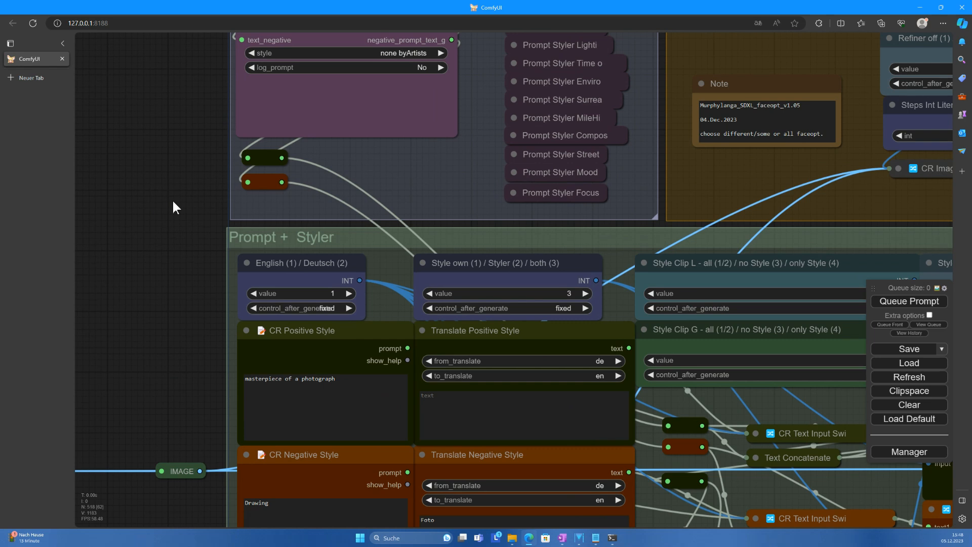
left_click_drag(180, 287, 167, 145)
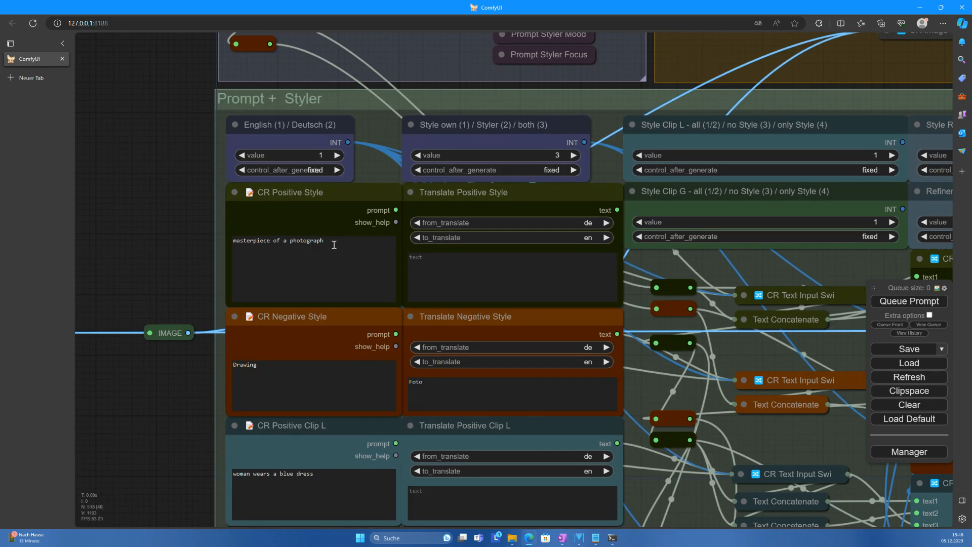
left_click_drag(195, 400, 196, 348)
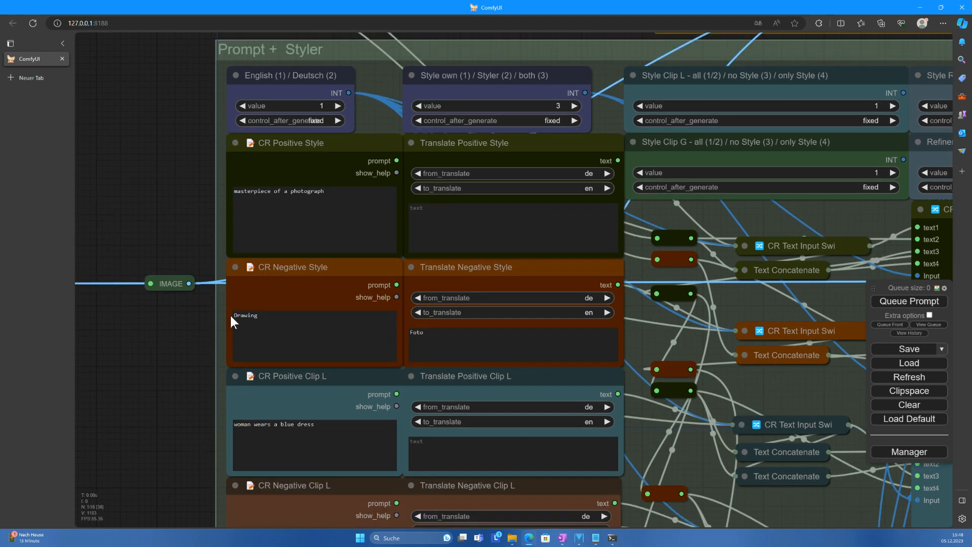
left_click_drag(202, 415, 202, 227)
left_click(324, 271)
key("ctrl+a")
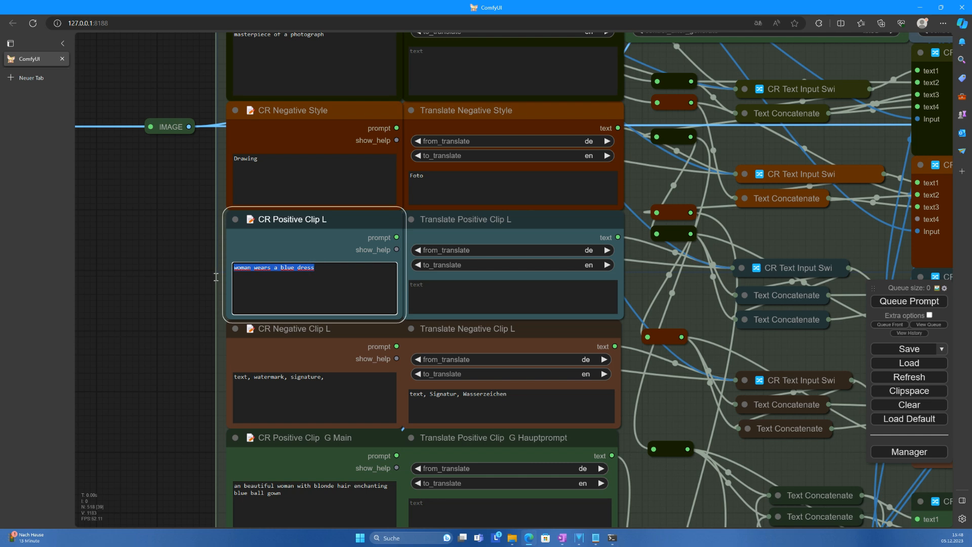
key("BackSpace")
Clear the prompt text of the CR Positive Clip G Main node
left_click_drag(198, 200, 200, 153)
left_click_drag(160, 385, 173, 278)
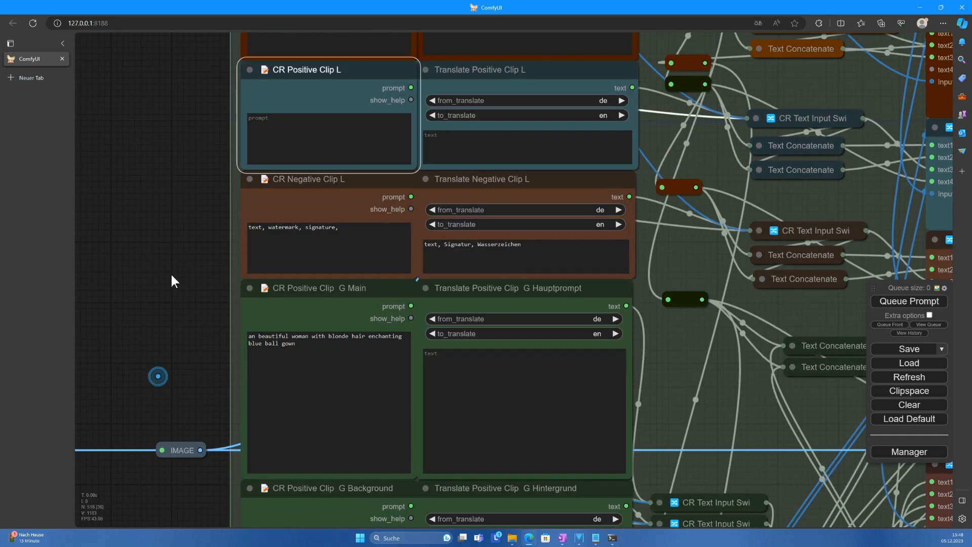
left_click(308, 352)
key("ctrl+a")
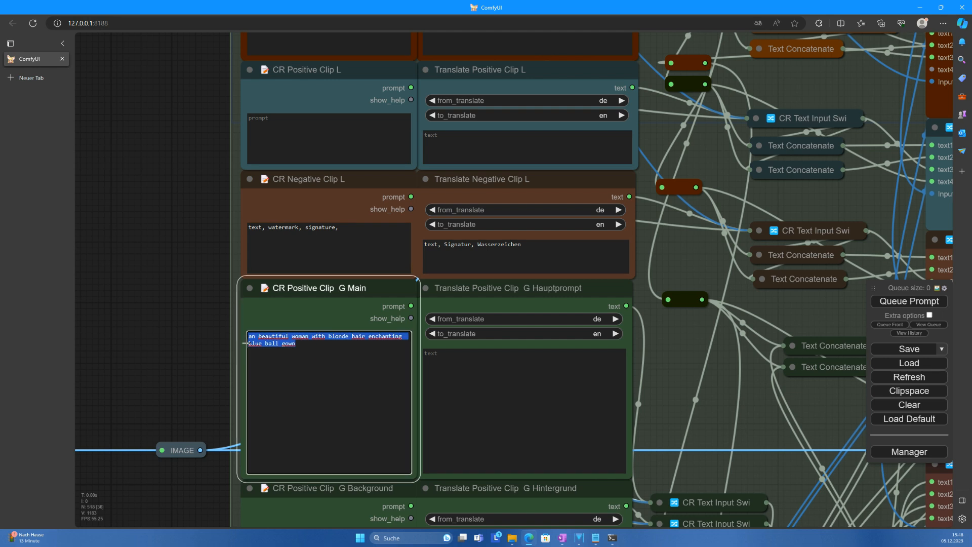
key("BackSpace")
Clear the prompt text of the CR Positive Clip G Background node
scroll(201, 357, "down", 3)
left_click_drag(195, 357, 154, 156)
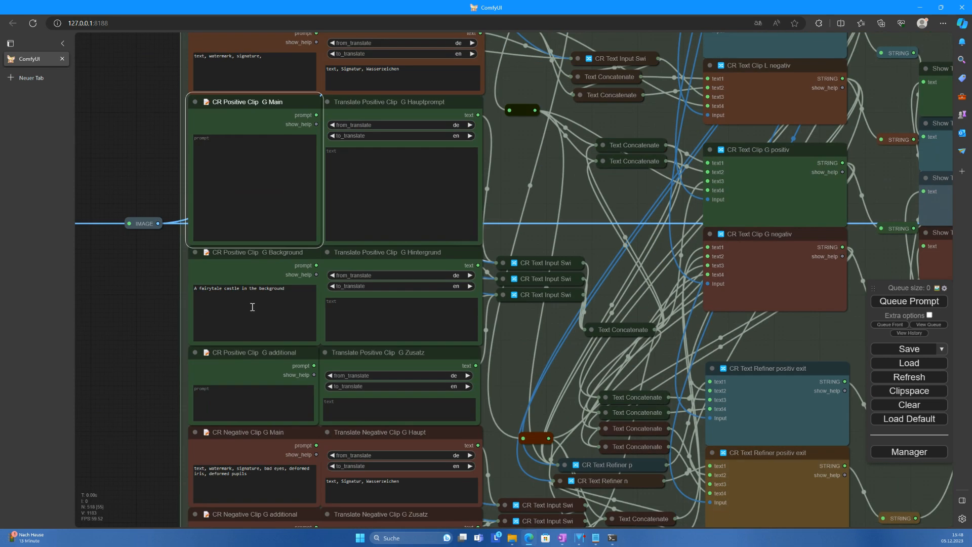
left_click(289, 294)
key("ctrl+a")
key("BackSpace")
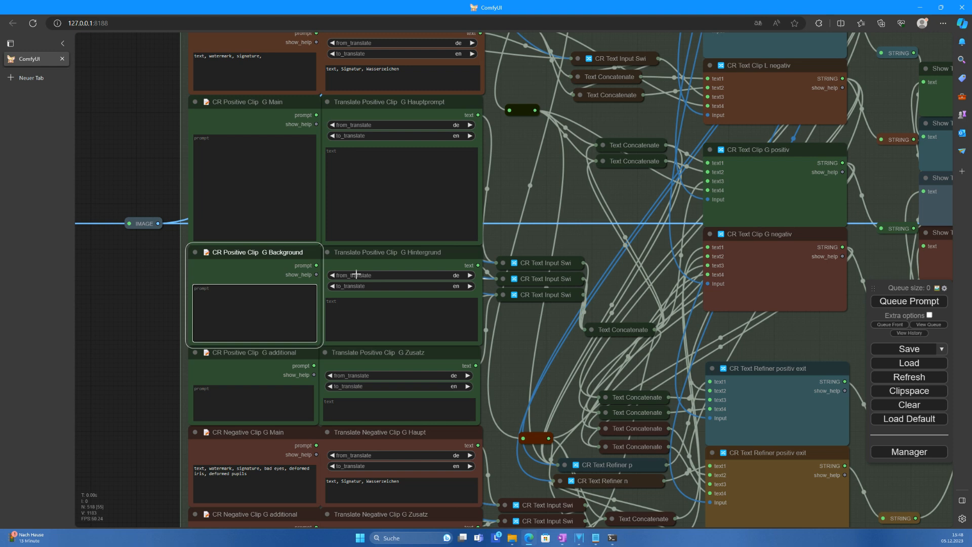
Remove the bad eyes, deformed iris and deformed pupils terms from the CR Negative Clip G Main prompt, keeping "text, watermark, signature"
left_click_drag(168, 419, 213, 208)
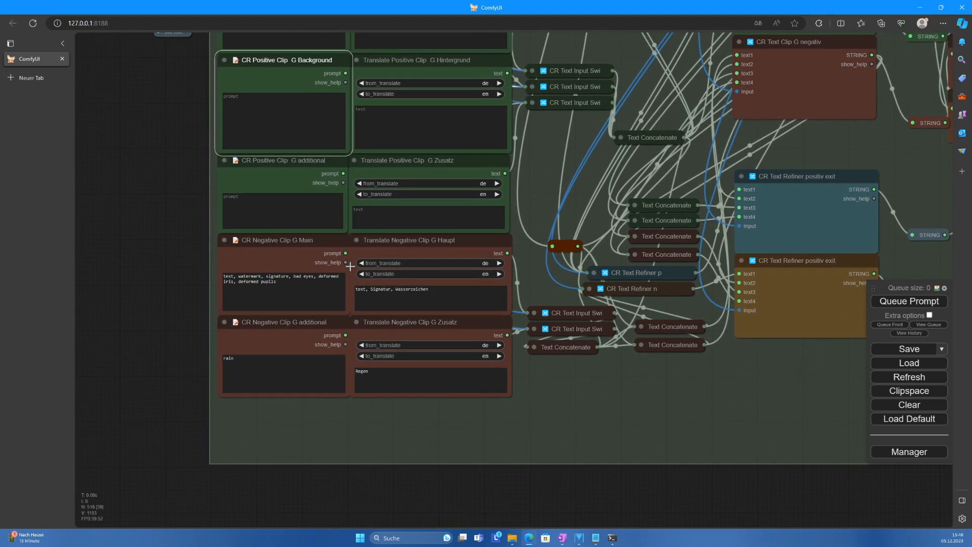
mouse_move(301, 294)
left_mouse_down()
mouse_move(285, 283)
mouse_move(299, 280)
left_mouse_up()
key("BackSpace")
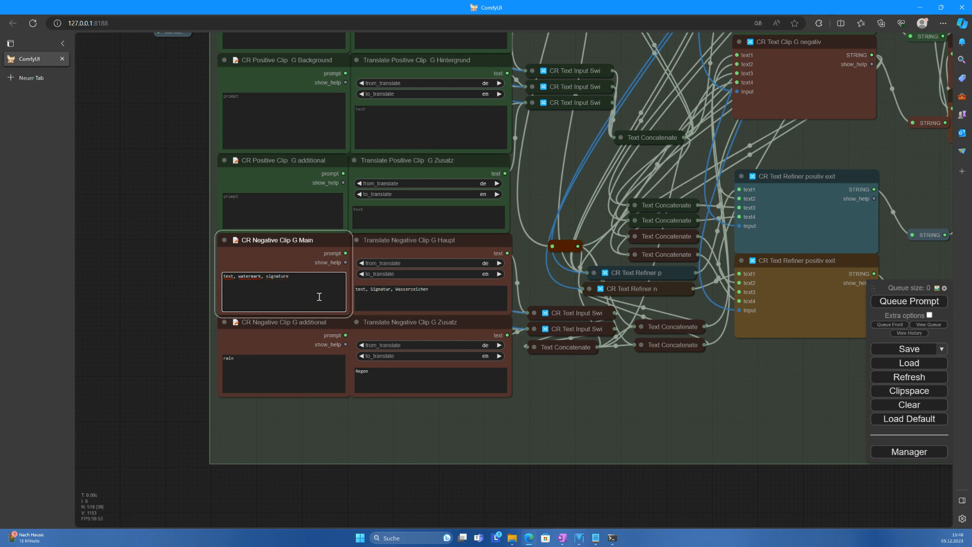
Clear the text of the CR Negative Clip G additional node and its Translate Negative Clip G Zusatz node
double_click(242, 362)
key("BackSpace")
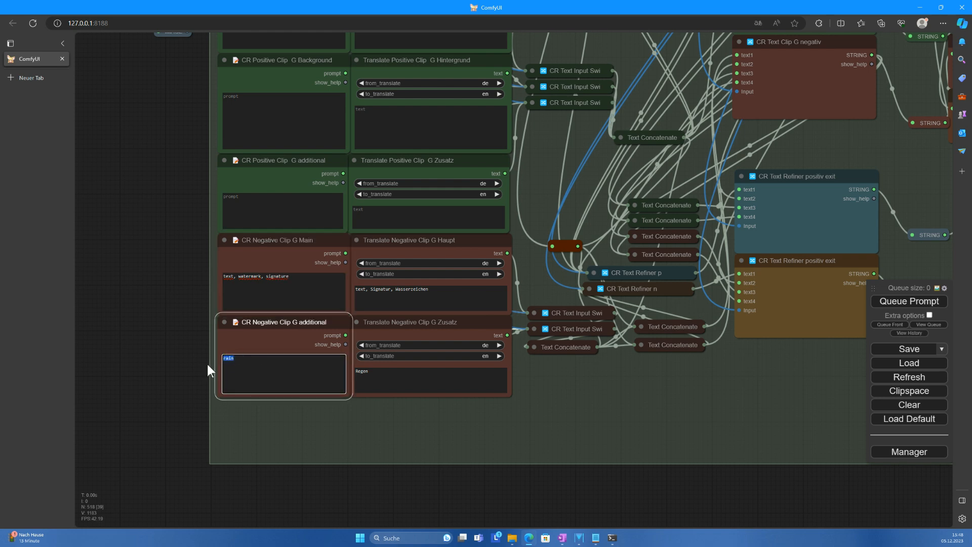
double_click(381, 377)
key("BackSpace")
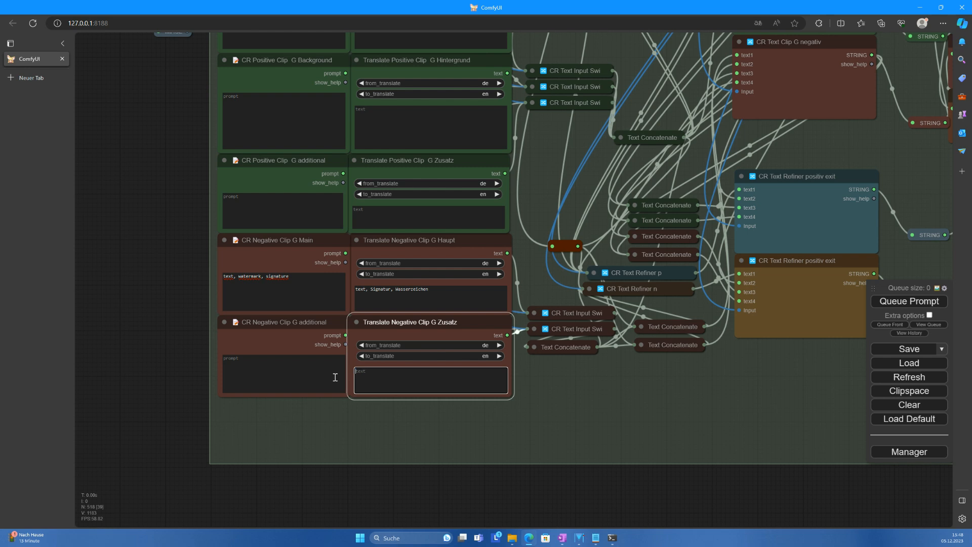
left_click(448, 479)
scroll(449, 477, "down", 8)
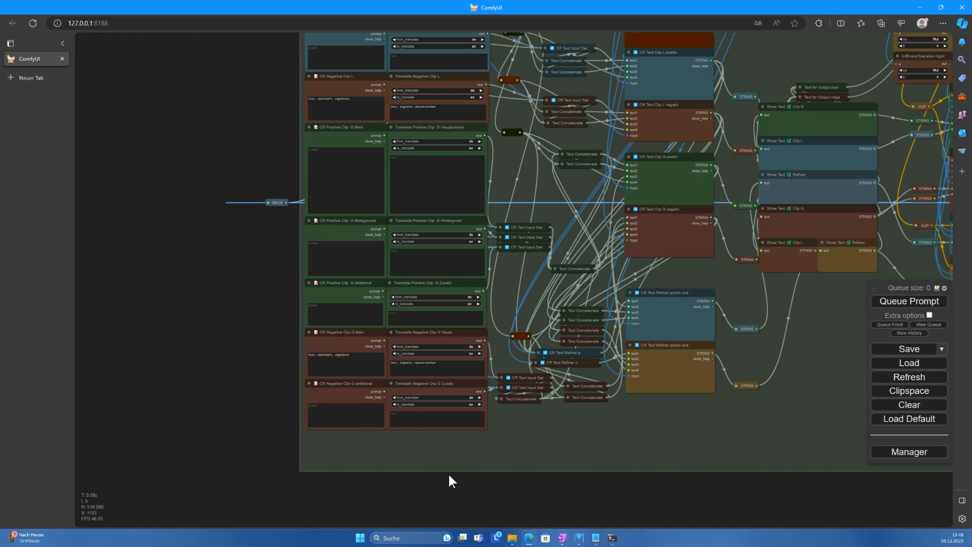
Look through the Caracter folder in the LoRA list of the first Lora Loader in the Lora group
left_click_drag(586, 468, 97, 497)
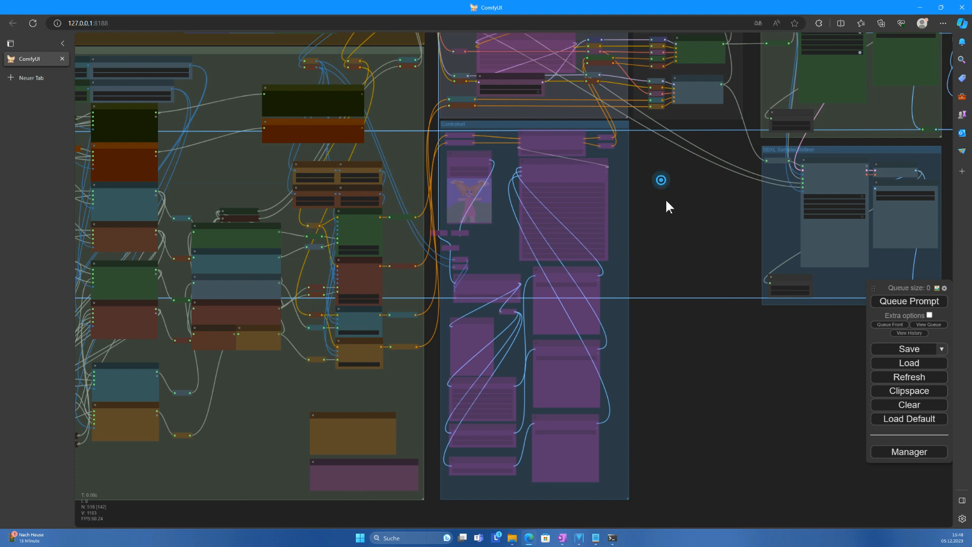
left_click_drag(666, 201, 679, 445)
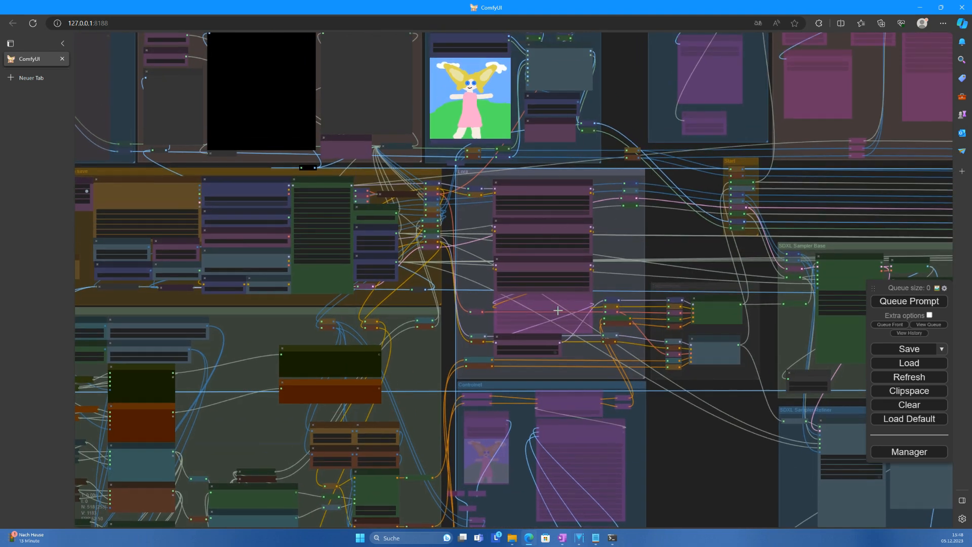
scroll(553, 274, "up", 6)
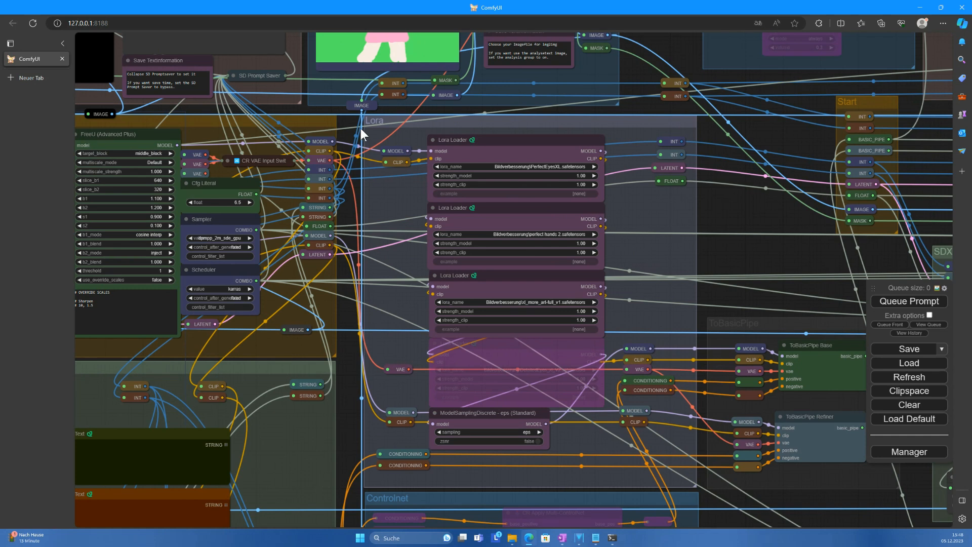
left_click(534, 167)
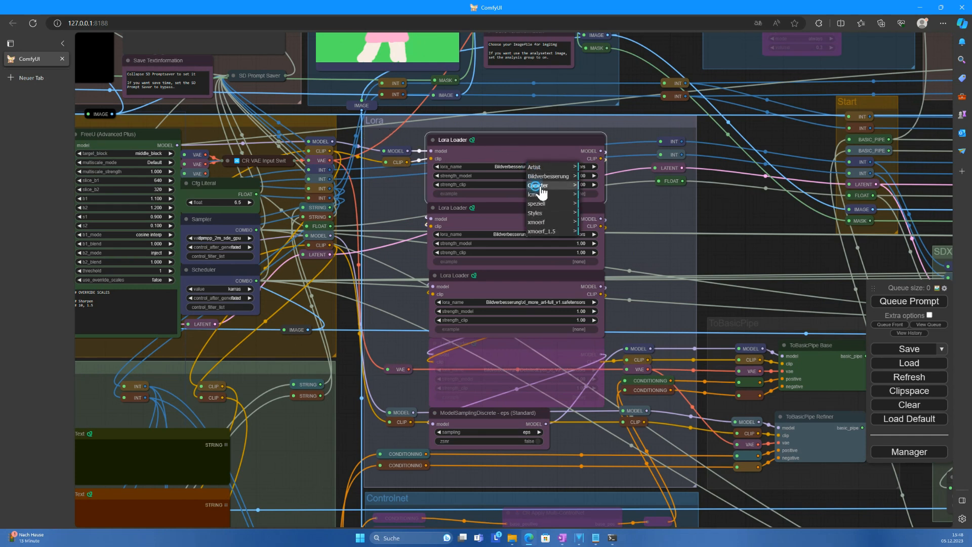
left_click(540, 188)
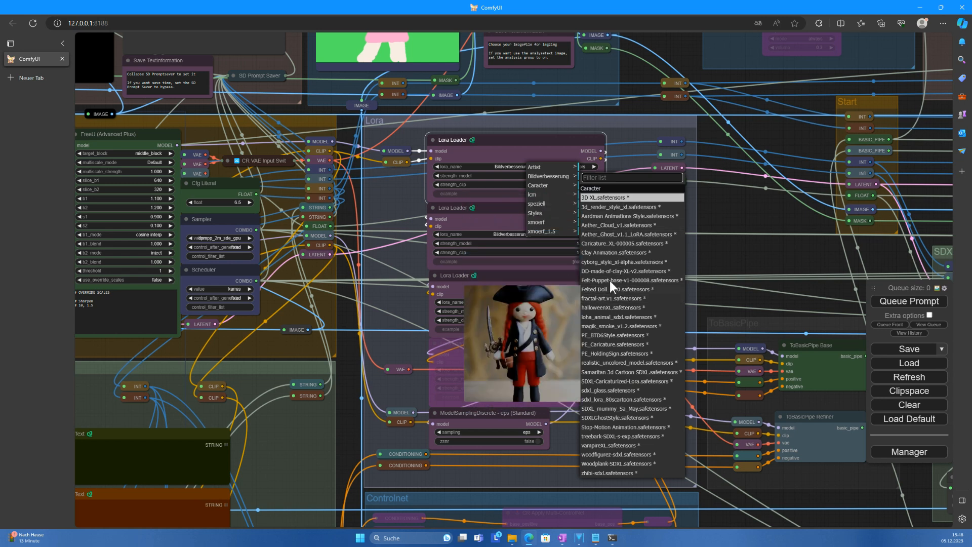
right_click(541, 248)
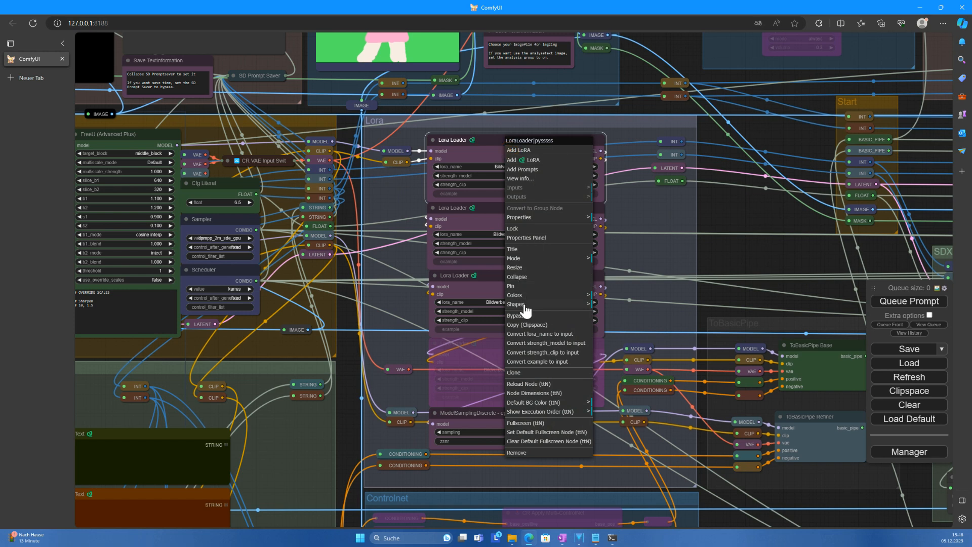
left_click(534, 276)
right_click(515, 219)
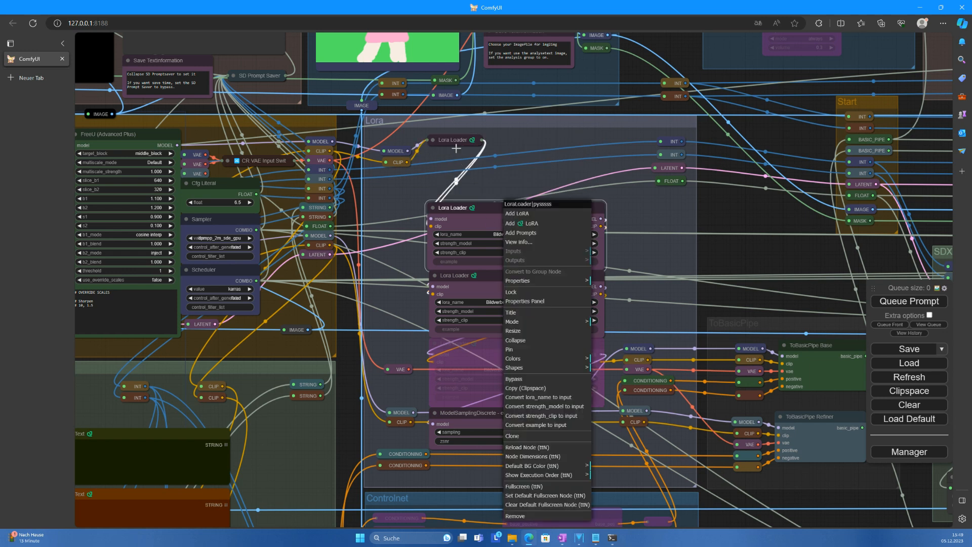
left_click(441, 146)
left_click(431, 140)
left_click(444, 140)
left_click(431, 140)
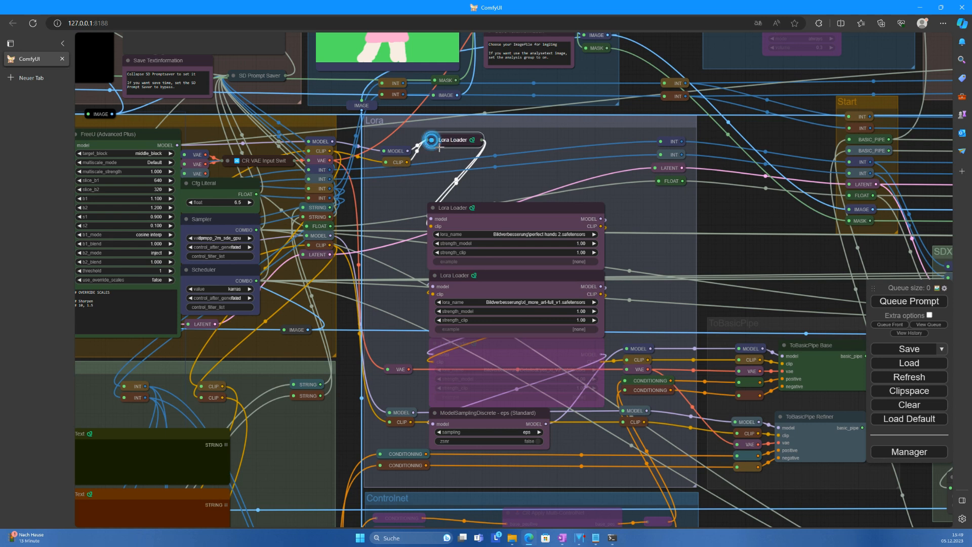
right_click(444, 140)
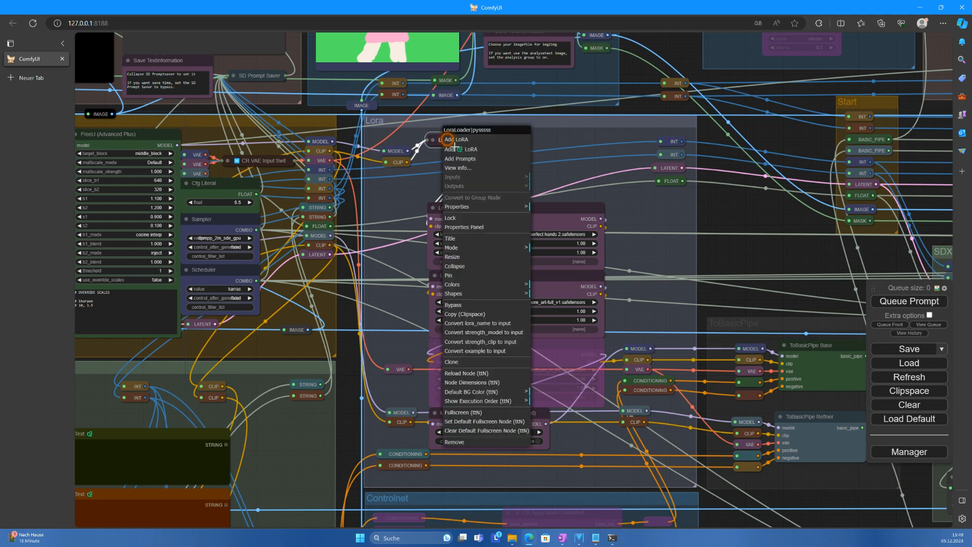
left_click(462, 268)
Bypass the three active Lora Loader nodes in the Lora group: PerfectEyesXL, perfect hands 2 and xl_more_art-full_v1
right_click(473, 142)
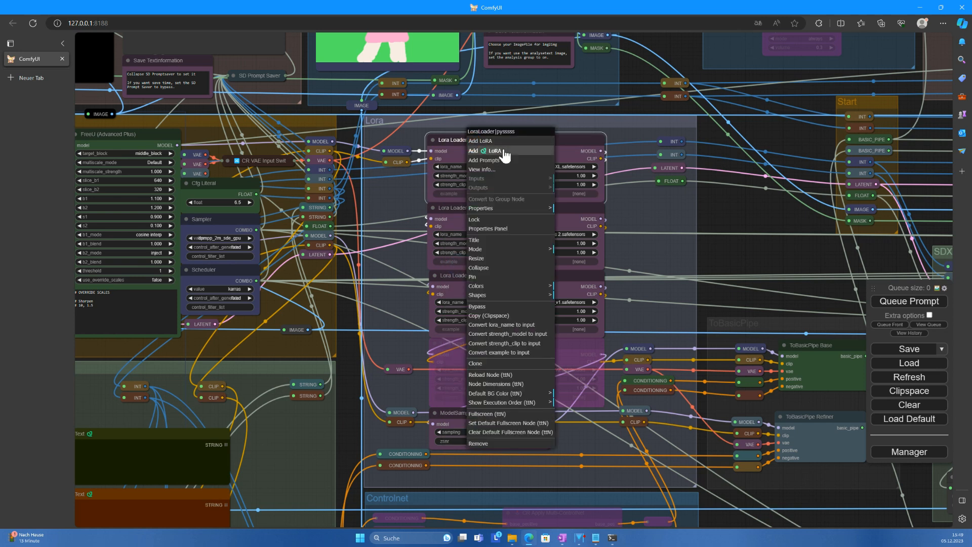
left_click(485, 306)
right_click(482, 233)
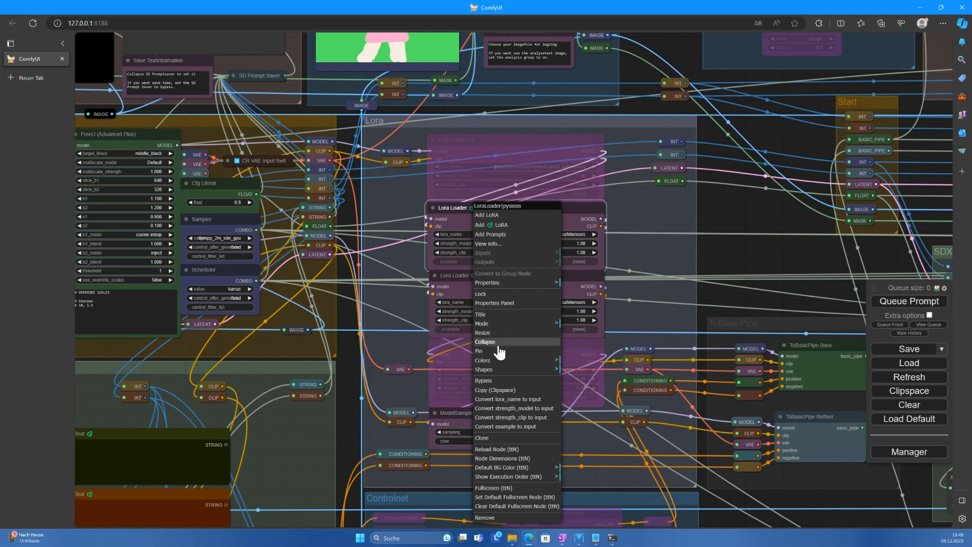
left_click(488, 380)
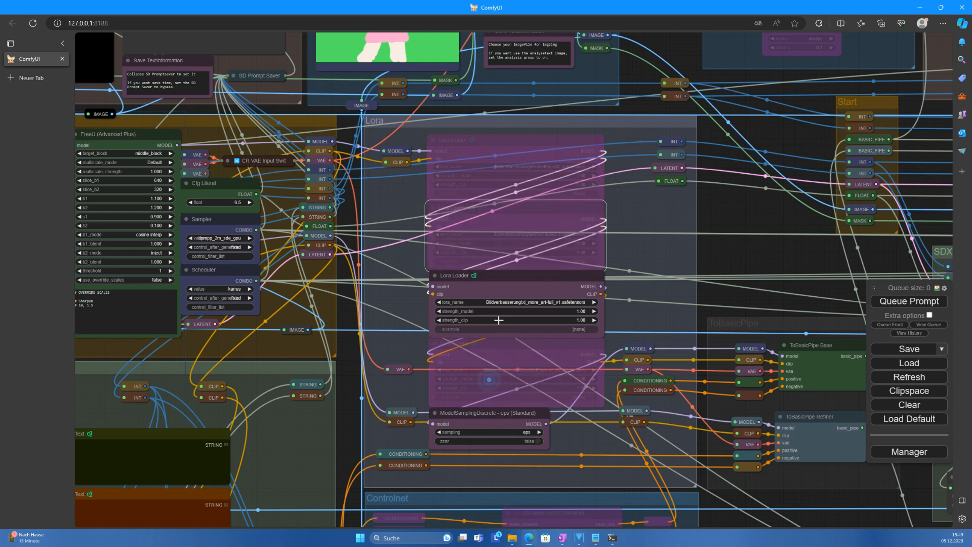
right_click(498, 287)
left_click(501, 380)
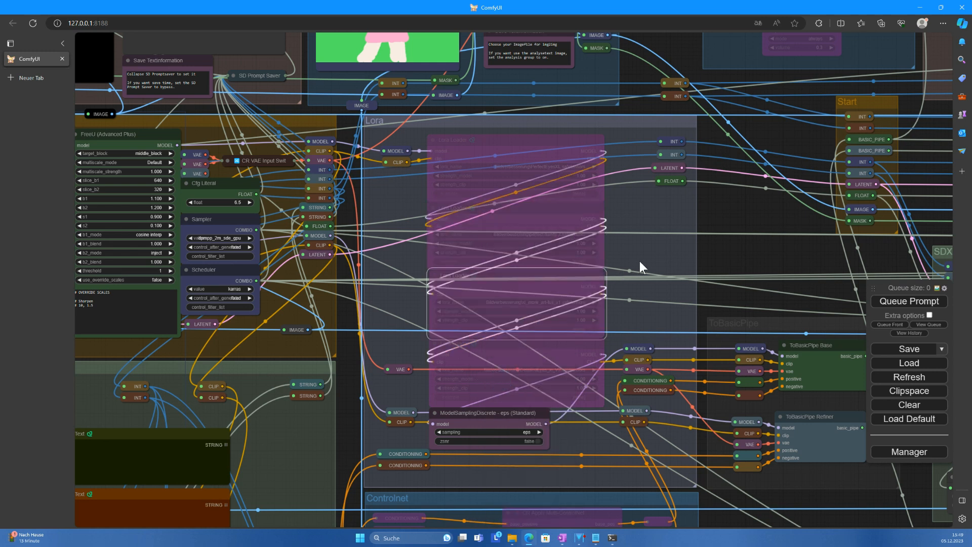
Save the workflow under the file name my_start_workflow
scroll(640, 260, "down", 6)
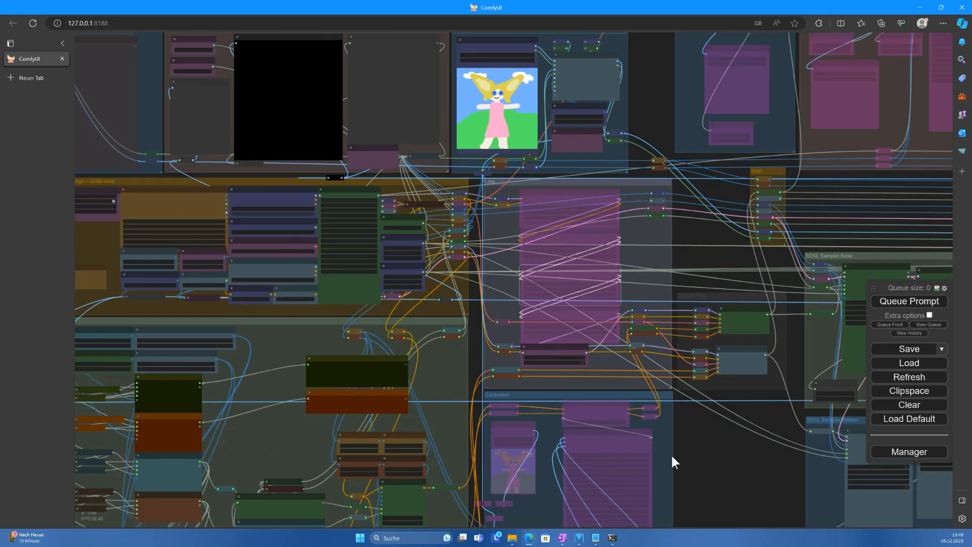
scroll(686, 460, "down", 3)
left_click_drag(686, 460, 432, 299)
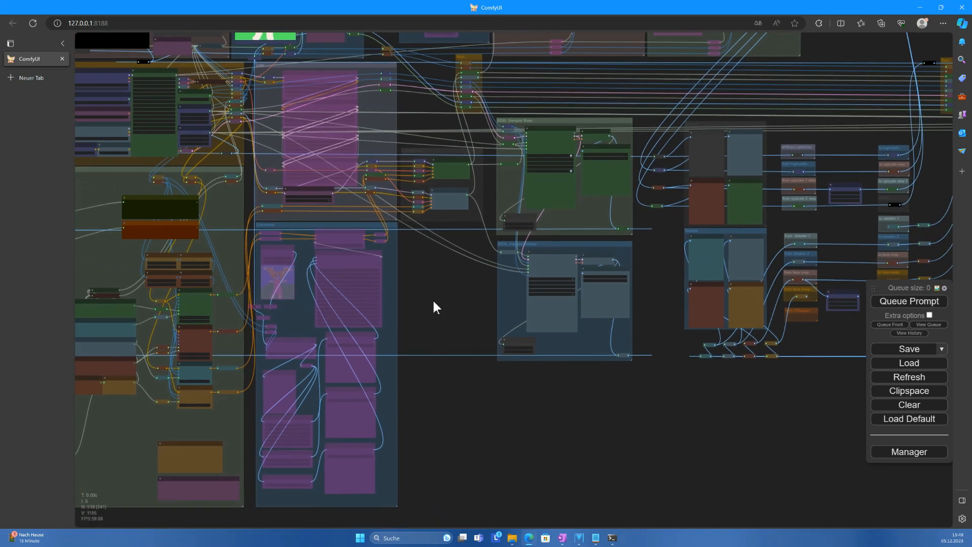
scroll(441, 342, "down", 8)
left_click_drag(611, 357, 525, 293)
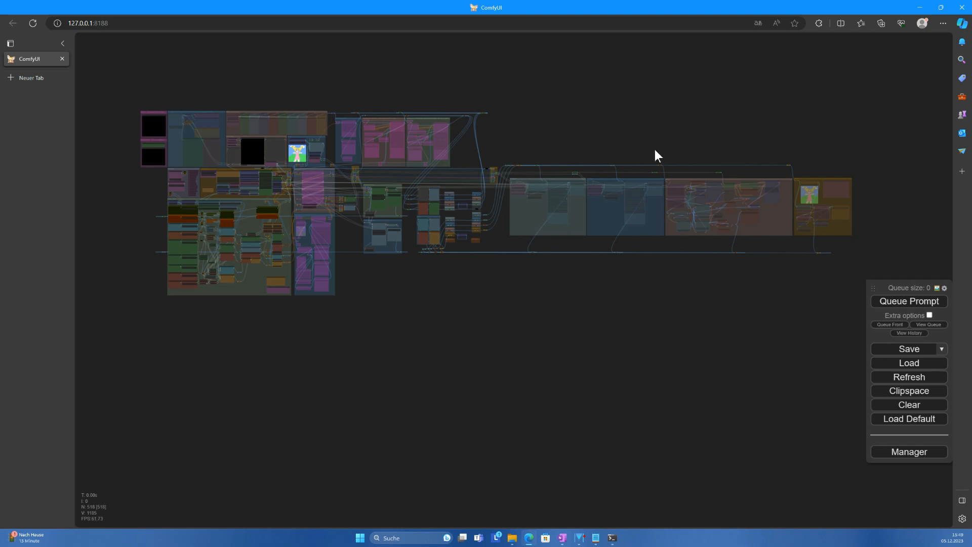
left_click(909, 349)
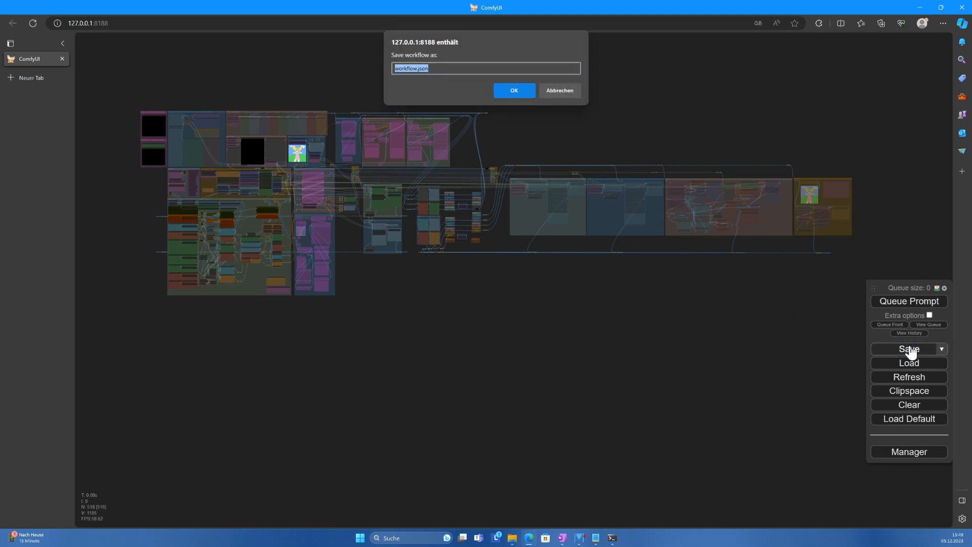
type("my_start_workflow")
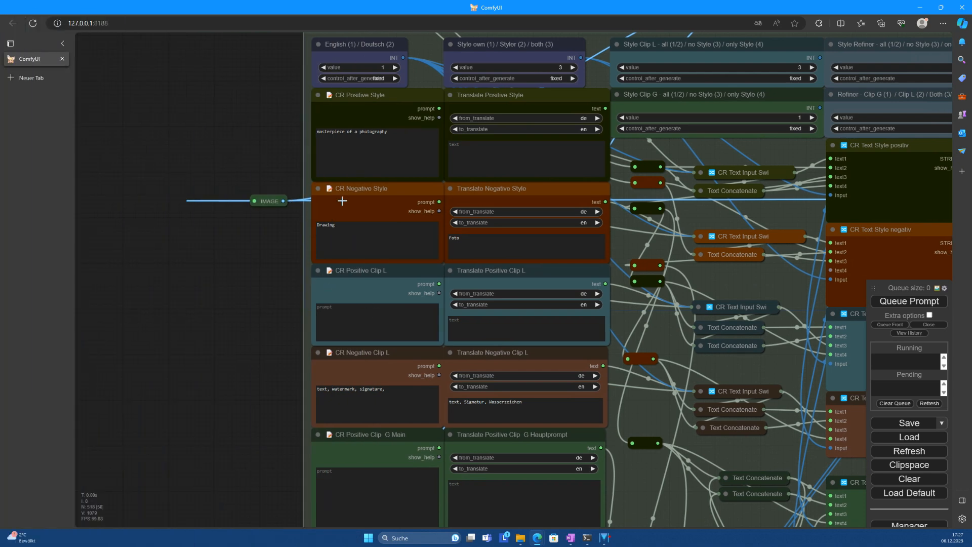
Choose Vehicle as the style in the subject styler node above Prompt Styler Artist
left_click_drag(226, 128, 238, 364)
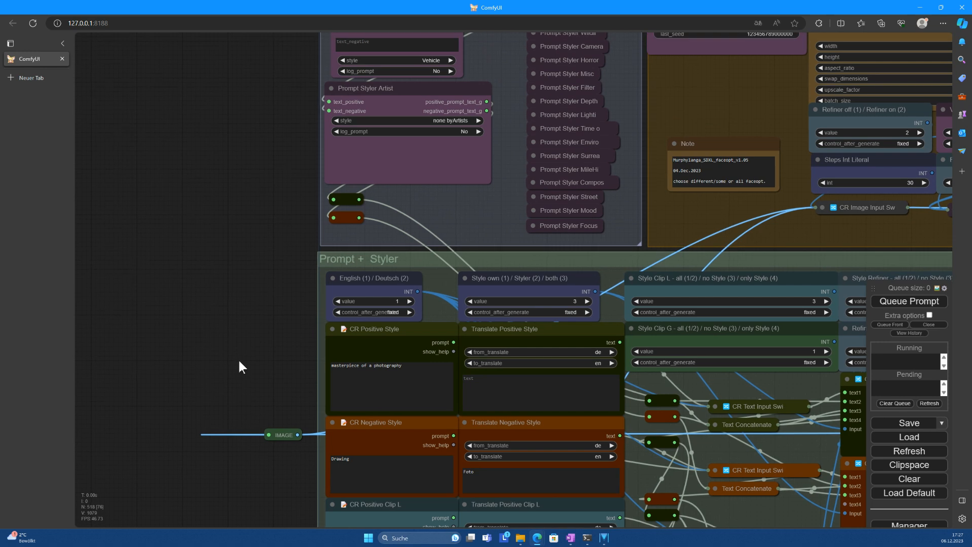
left_click(399, 62)
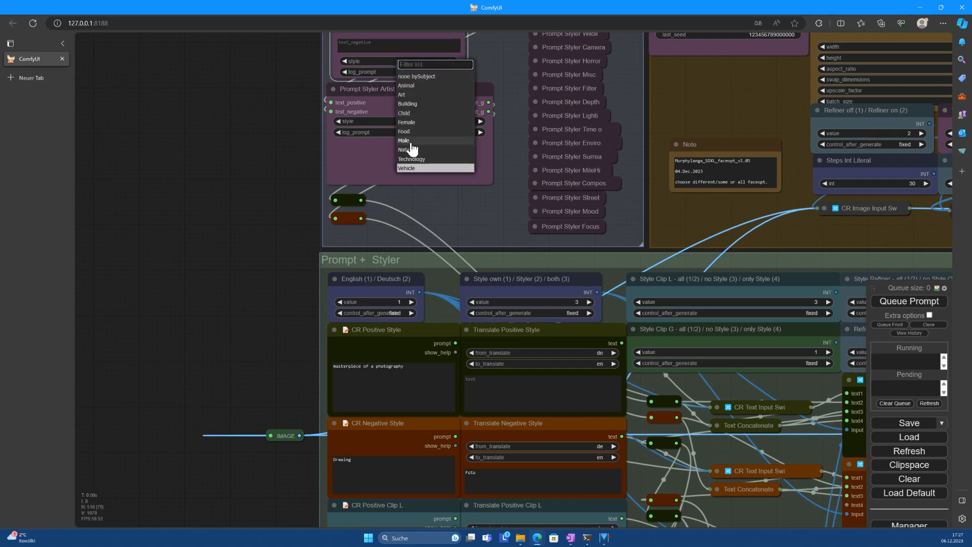
left_click(408, 168)
Enter "darkblue cabriolet, bridge" as the prompt of the CR Positive Clip L node
left_click_drag(276, 299, 269, 58)
left_click(352, 311)
type("darkblue")
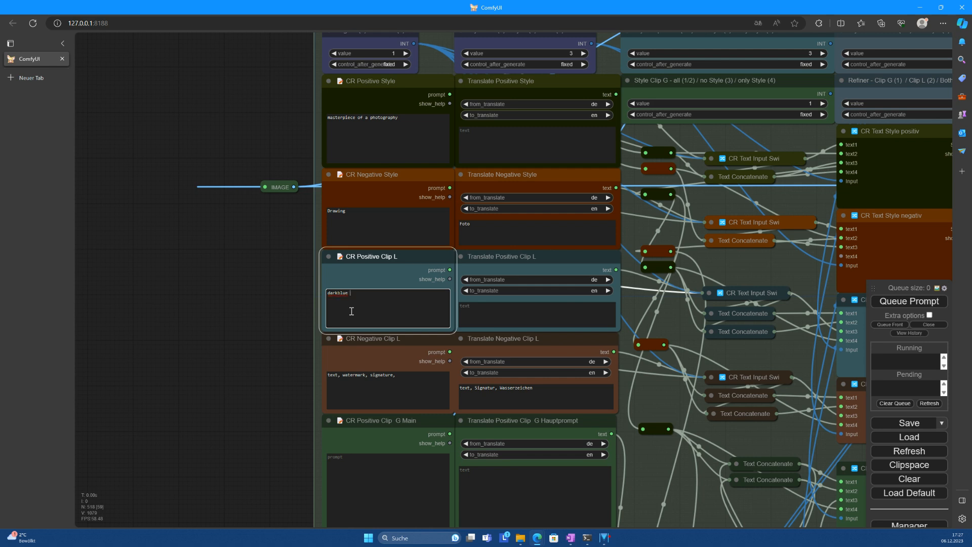
type("cabriolet")
type(", bridge")
Enter "closeup of an incredible beautyful cabriolet from the 1920s" as the CR Positive Clip G Main prompt
left_click_drag(306, 375, 290, 256)
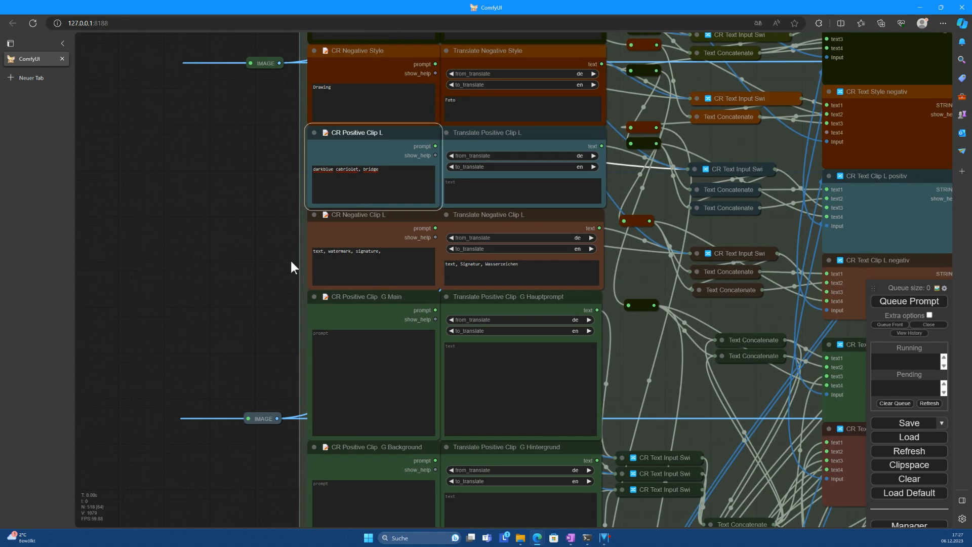
left_click(350, 361)
type("closeup of")
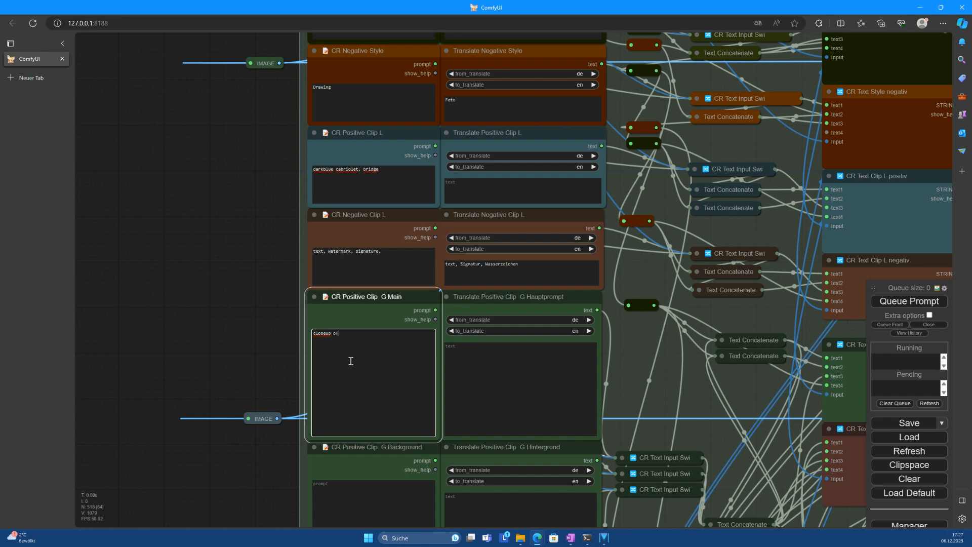
type(" an in")
type("credible beau")
type("tyful cabriolet from the 1920s")
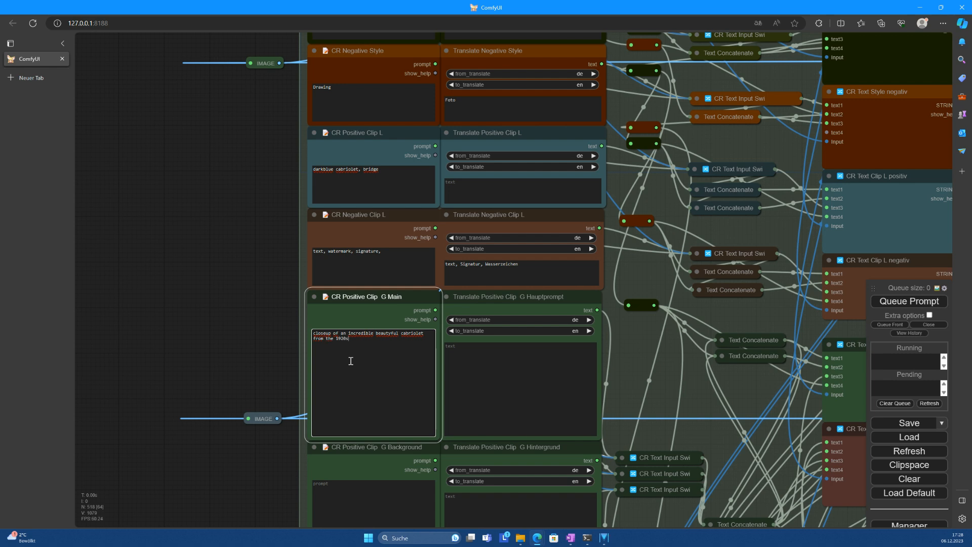
left_click(250, 345)
Enter "Golden gate bridge in the background" as the prompt of the CR Positive Clip G Background node
left_click_drag(241, 361, 276, 236)
left_click_drag(288, 372, 257, 338)
left_click(374, 348)
type("G")
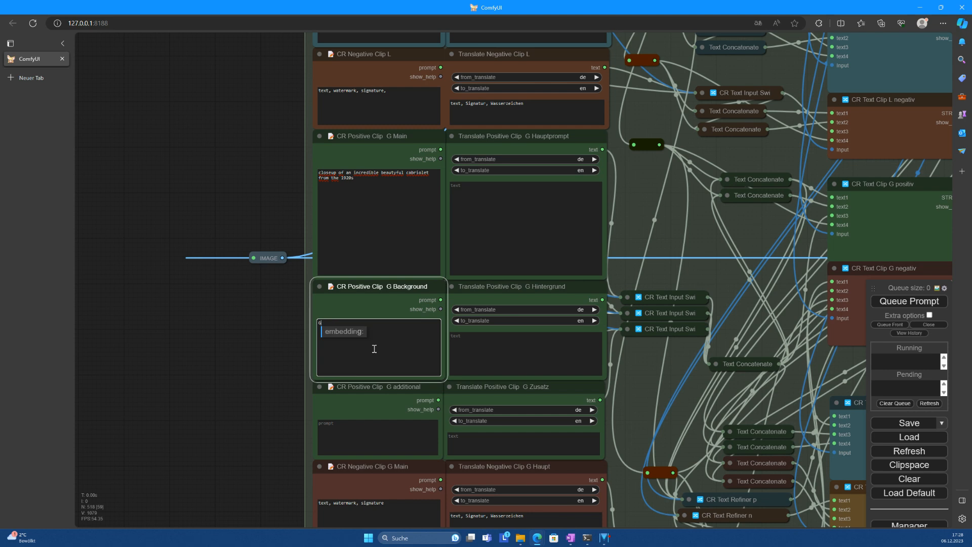
type("olden aate bridge in the background")
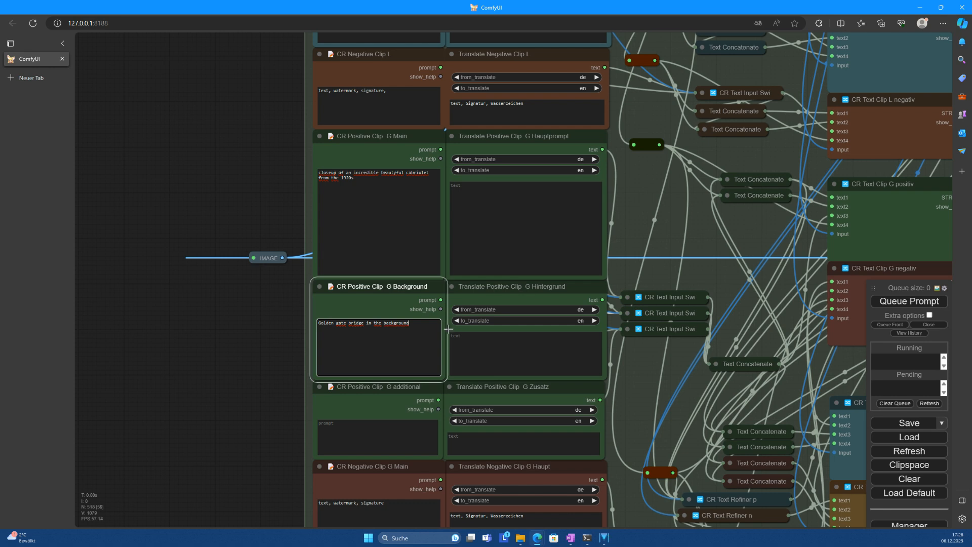
left_click(267, 351)
Queue the prompt to generate the image and bring the SDXL console window into view to watch the sampling progress
scroll(268, 330, "down", 5)
scroll(268, 330, "down", 2)
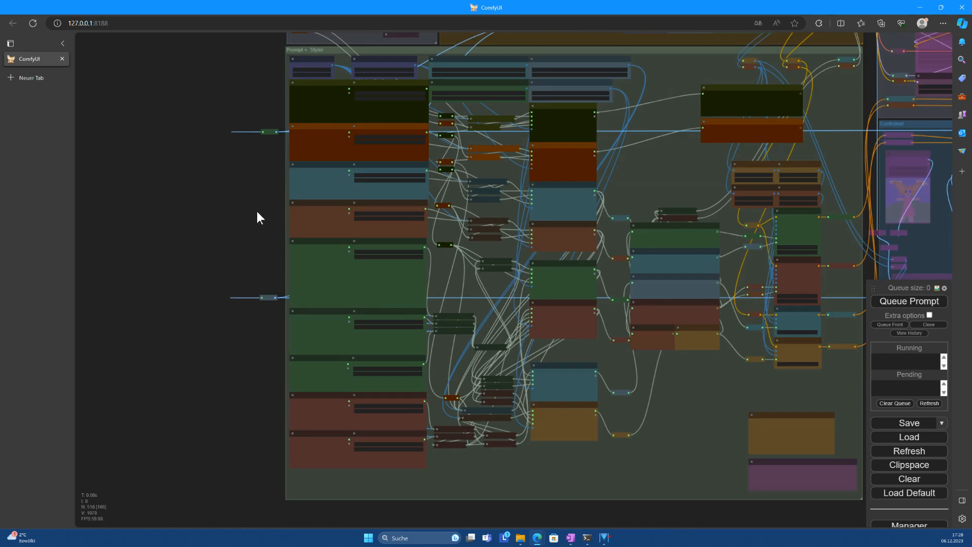
left_click_drag(256, 217, 228, 325)
scroll(373, 256, "up", 6)
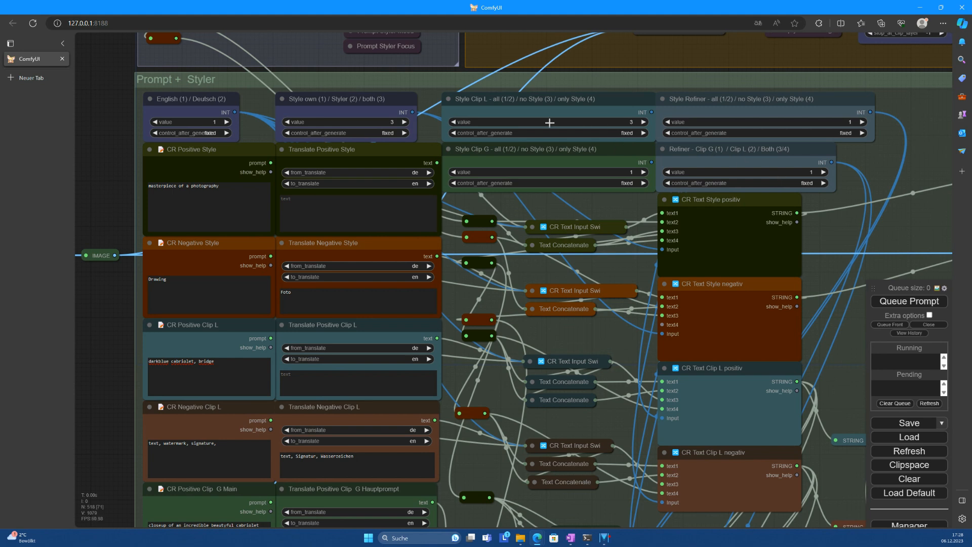
scroll(815, 234, "down", 6)
left_click_drag(825, 289, 212, 246)
left_click_drag(782, 334, 393, 512)
scroll(435, 463, "down", 4)
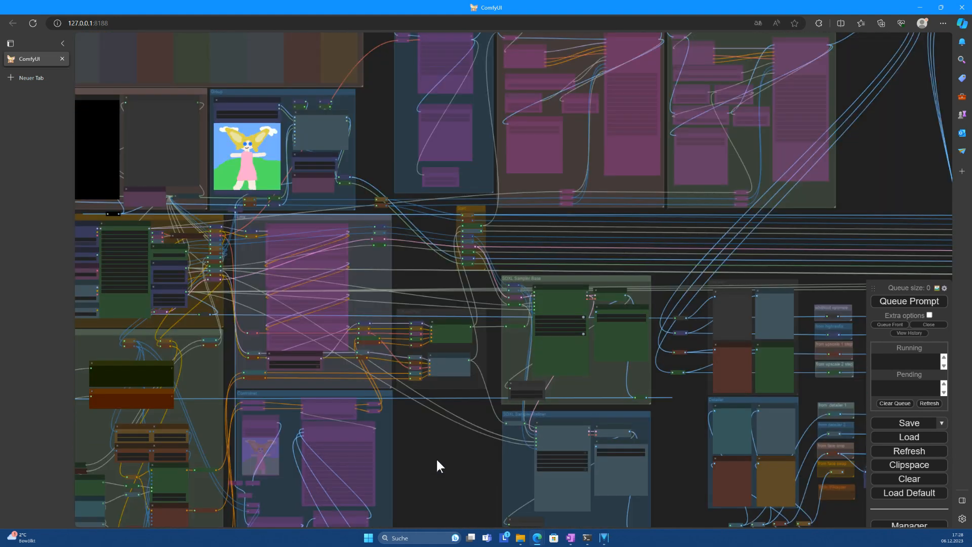
scroll(437, 464, "down", 2)
scroll(488, 473, "up", 8)
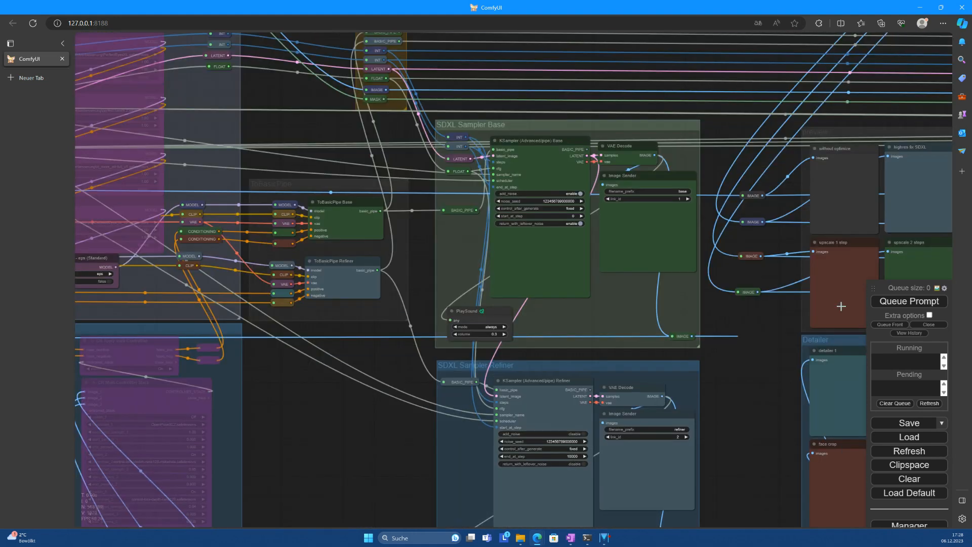
left_click(903, 302)
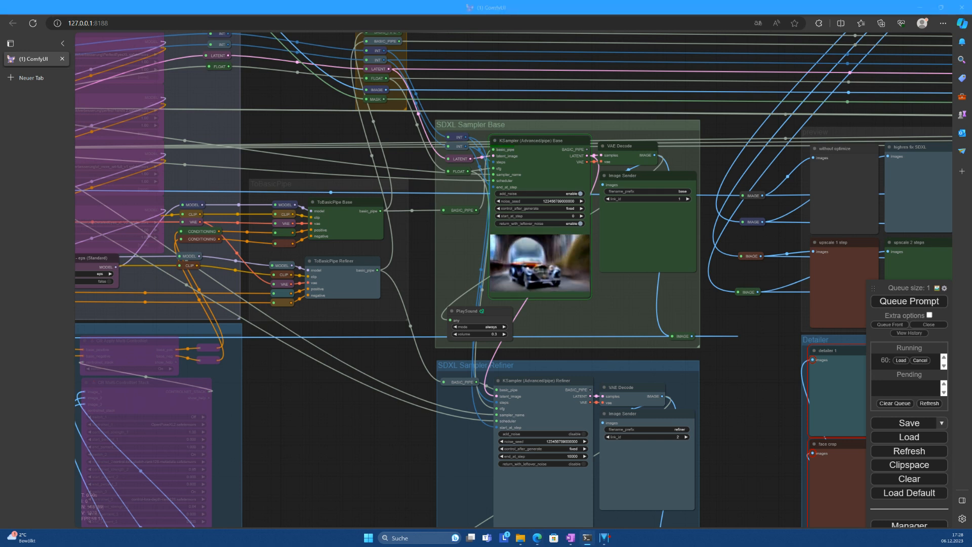
left_click_drag(0, 162, 301, 66)
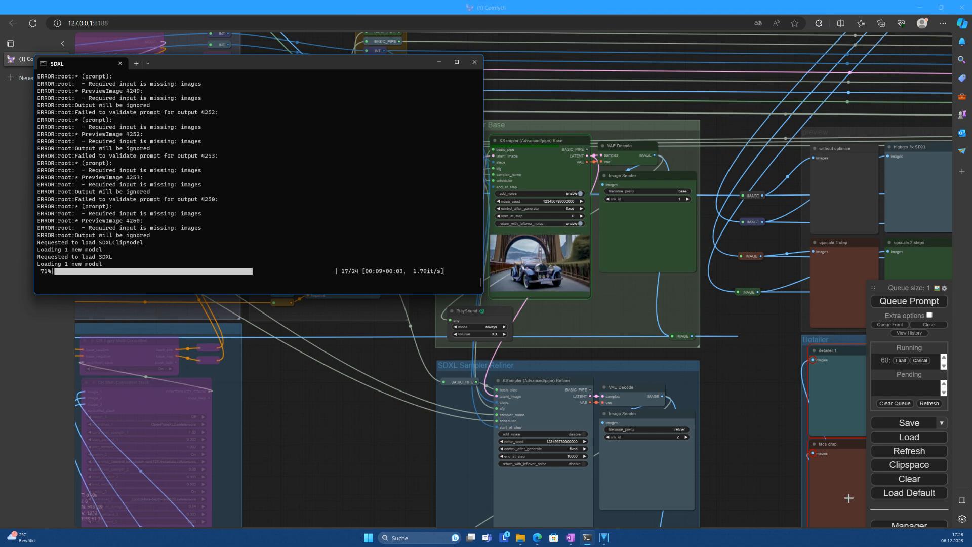
Move the SDXL console window out of the way and turn on Follow execution for the workflow
left_click_drag(385, 68, 385, 79)
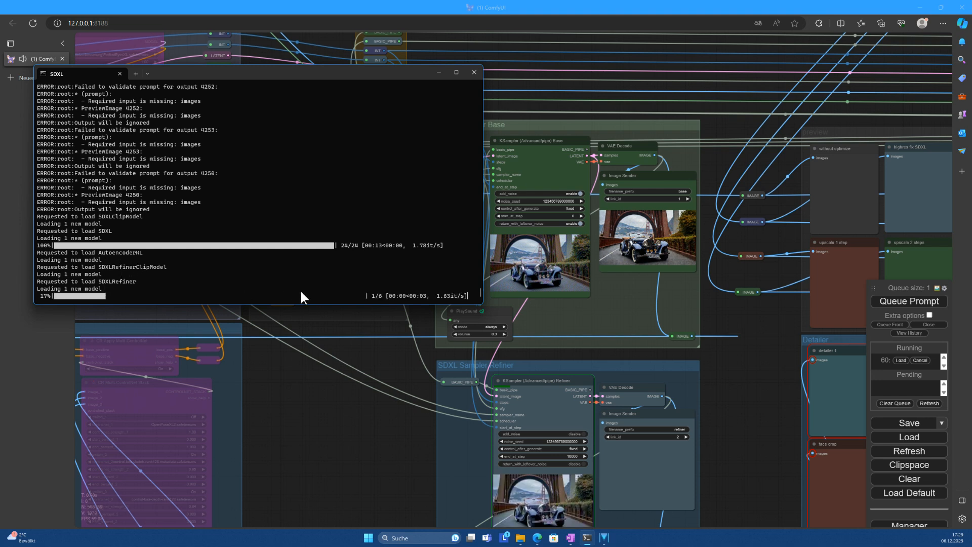
left_click_drag(366, 76, 1, 506)
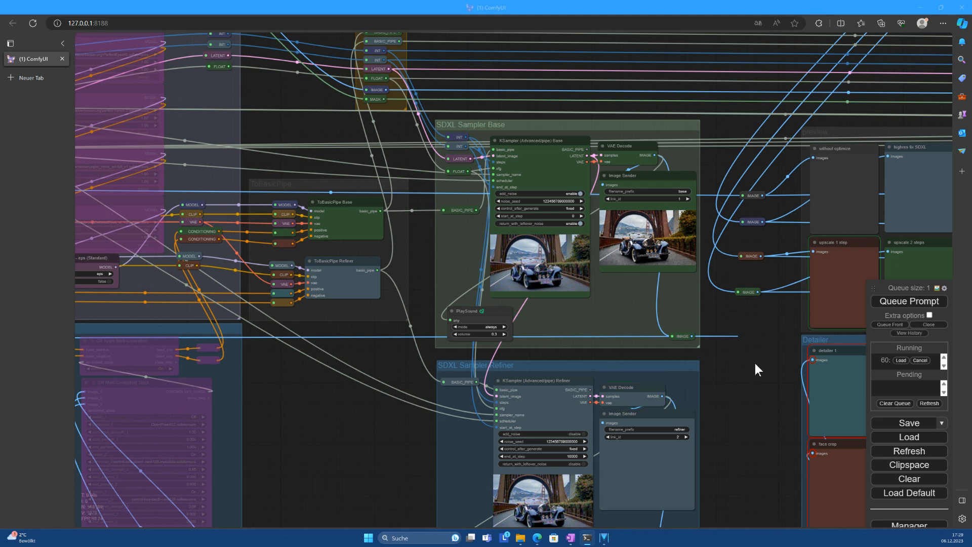
right_click(733, 385)
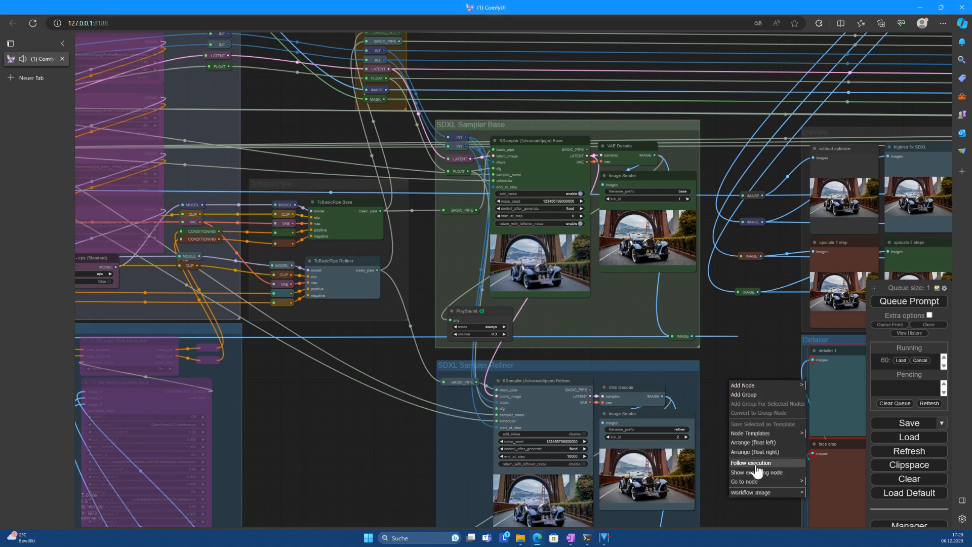
left_click(751, 463)
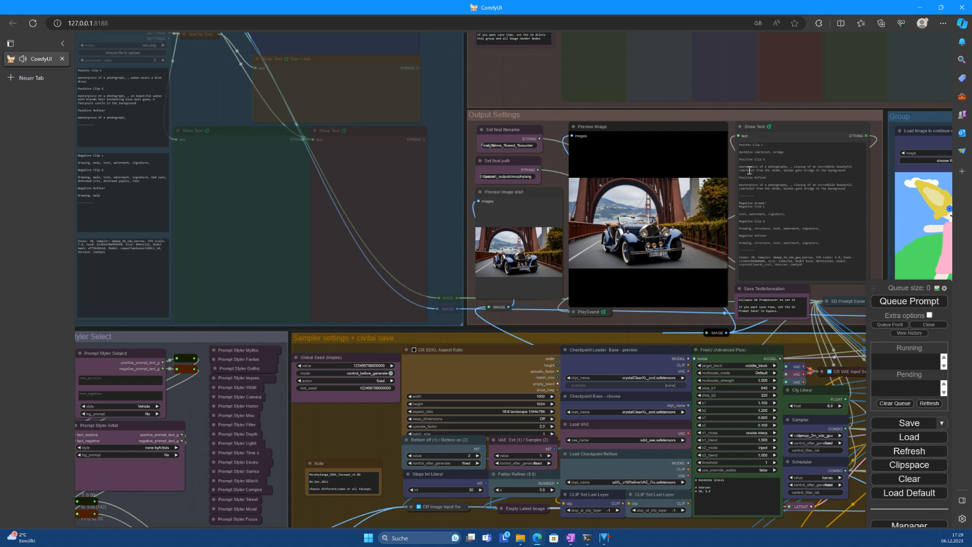
Inspect the generated cabriolet image up close in the Preview Image node of the Output Settings group
scroll(677, 284, "up", 10)
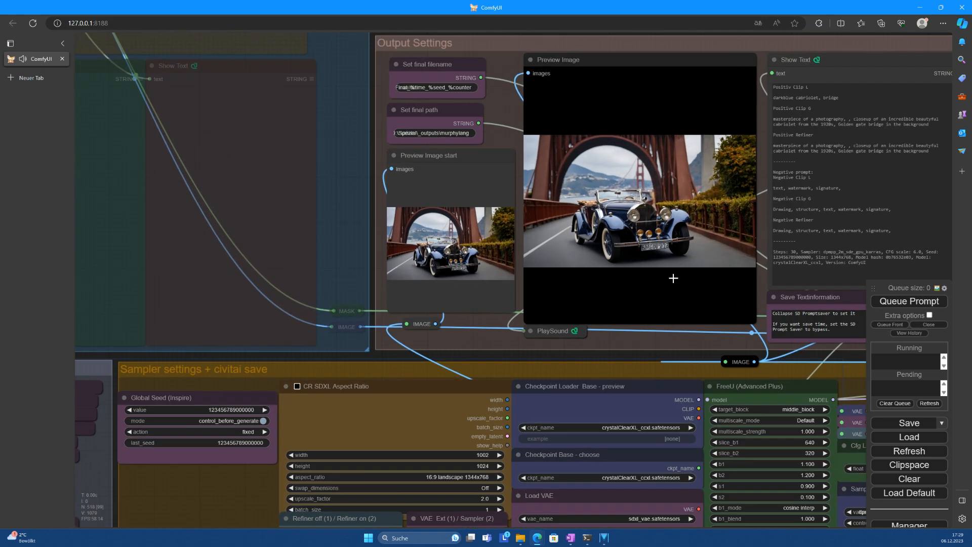
scroll(675, 273, "up", 1)
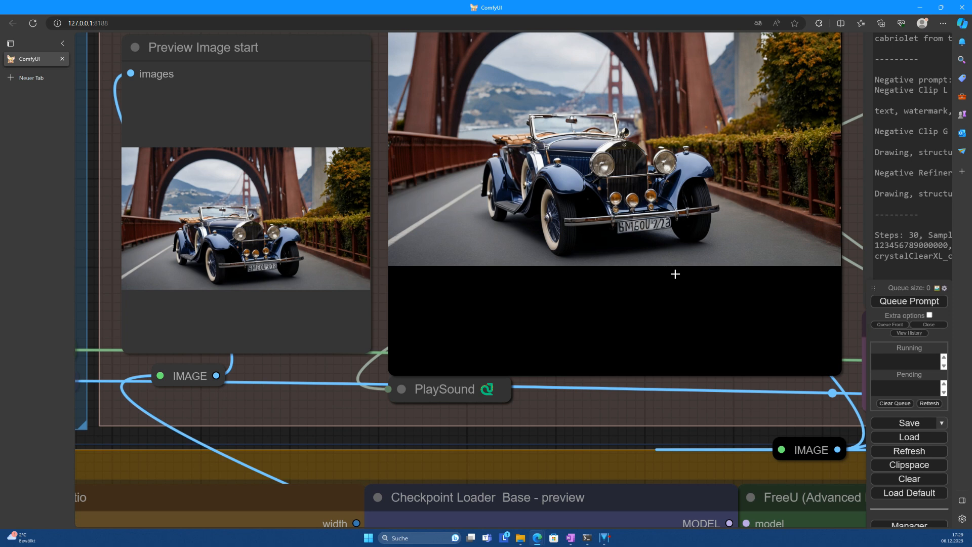
scroll(675, 273, "down", 12)
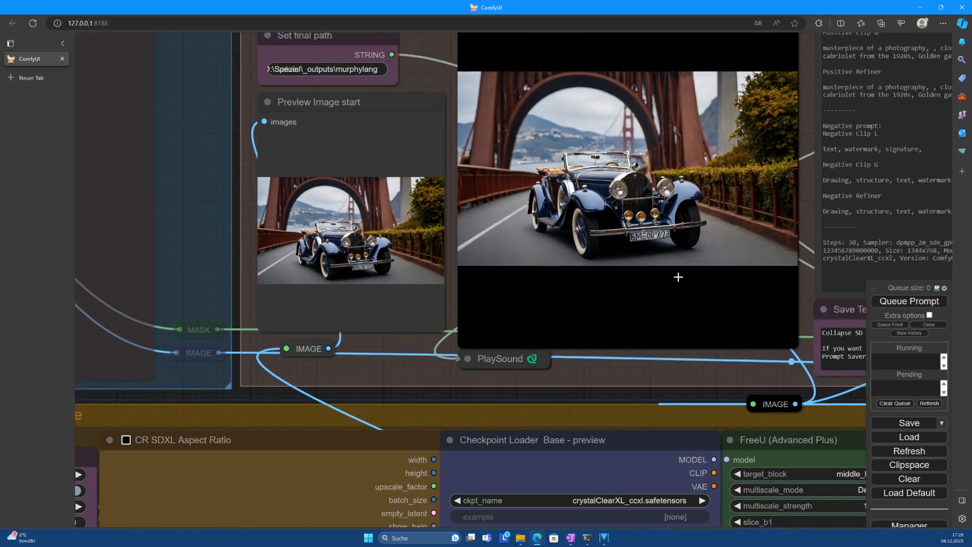
scroll(694, 293, "down", 4)
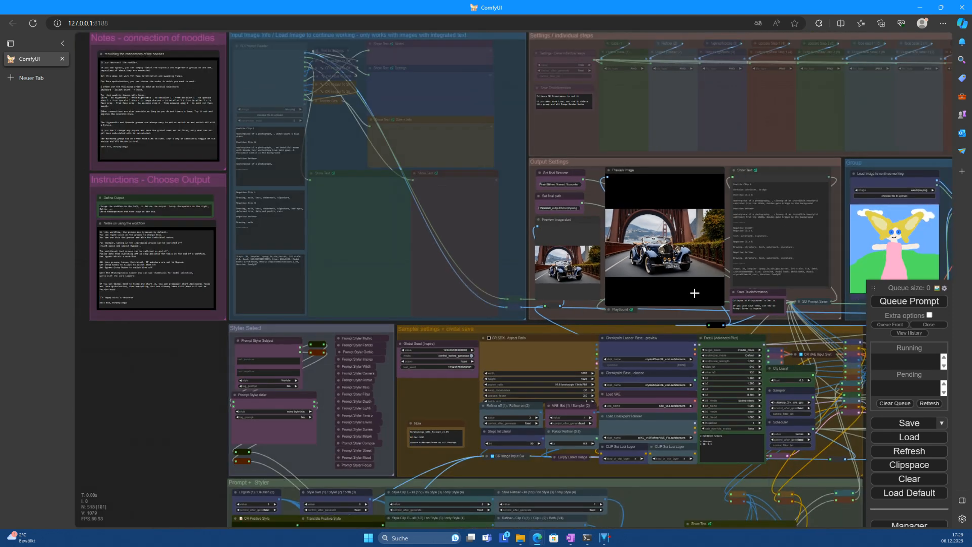
Reactivate the bypassed highresfix and Ultimate upscale groups by setting their group nodes to Always
left_click_drag(821, 439, 307, 261)
left_click(762, 365)
left_click_drag(754, 374, 494, 414)
scroll(605, 445, "down", 5)
scroll(605, 435, "up", 4)
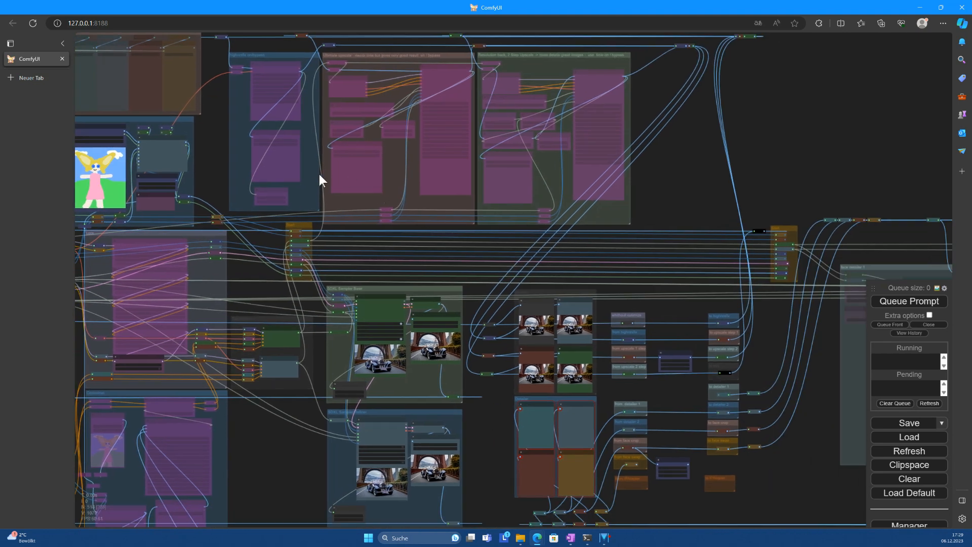
right_click(306, 185)
left_click(343, 249)
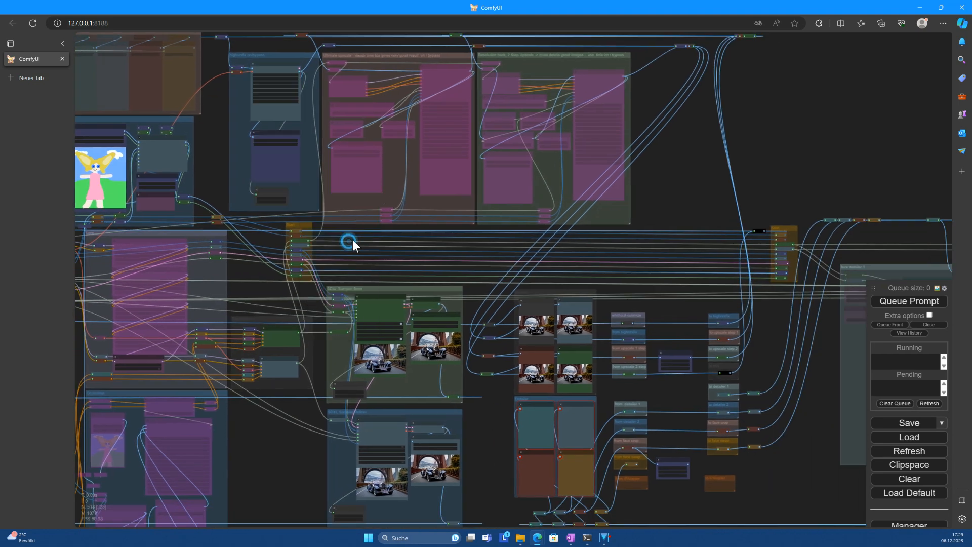
right_click(389, 186)
left_click(438, 241)
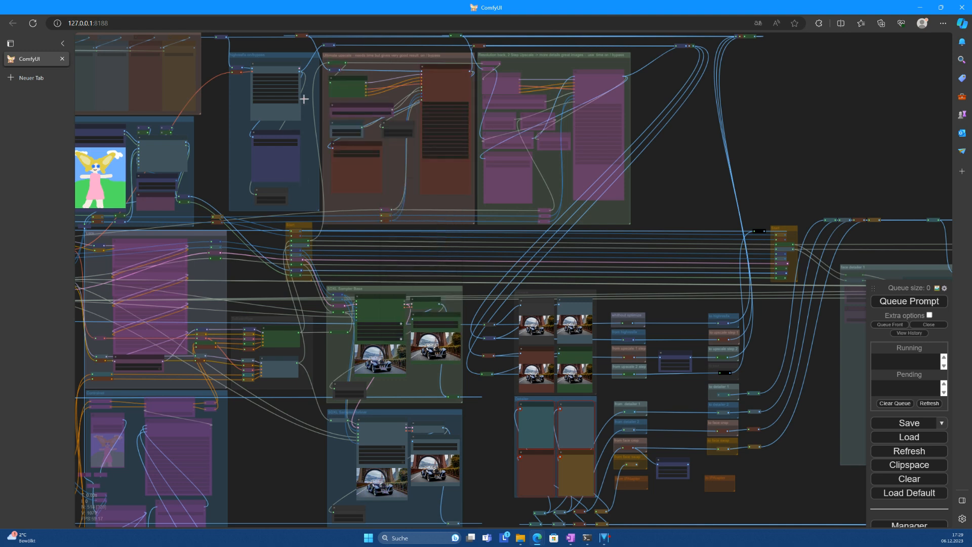
Queue the prompt, check the upscaling progress in the SDXL console and minimise the console window
left_click(897, 303)
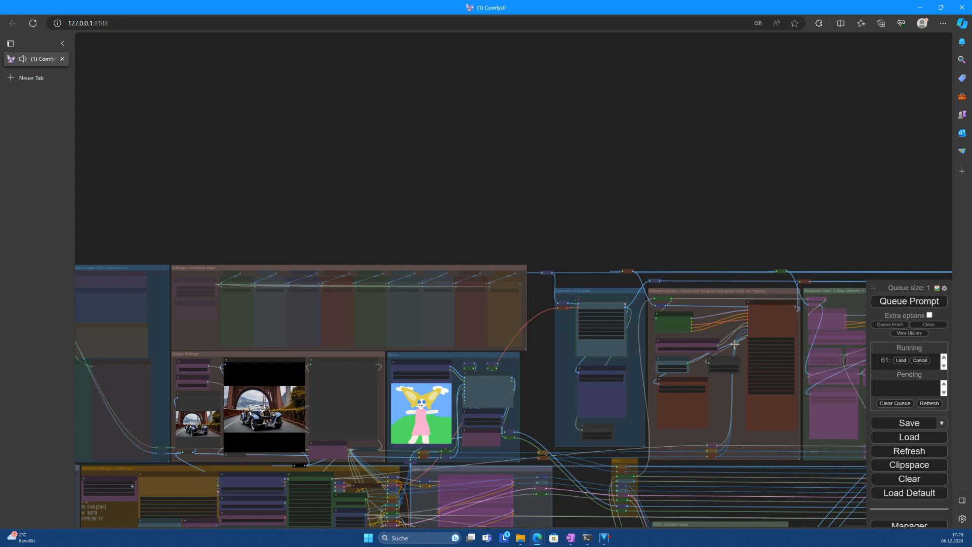
scroll(596, 363, "up", 5)
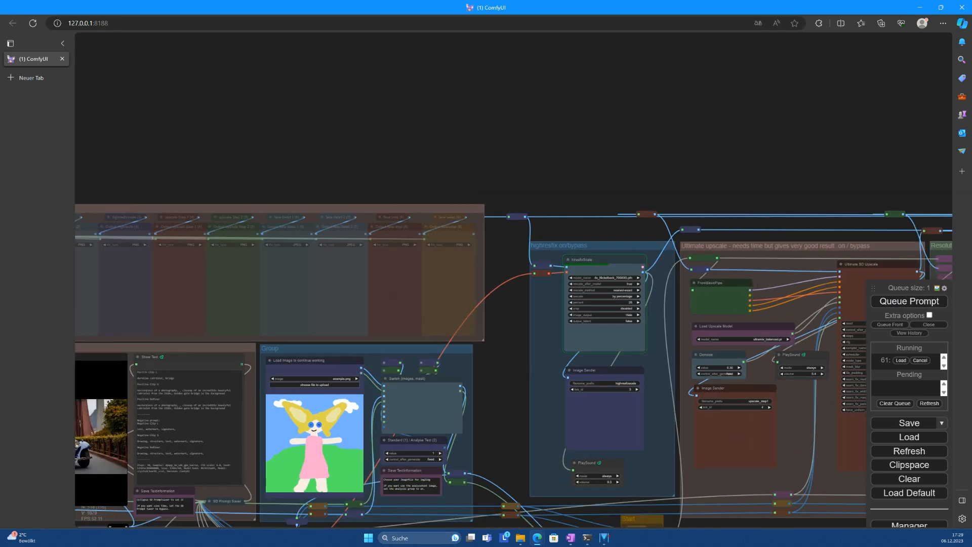
key("alt+Tab")
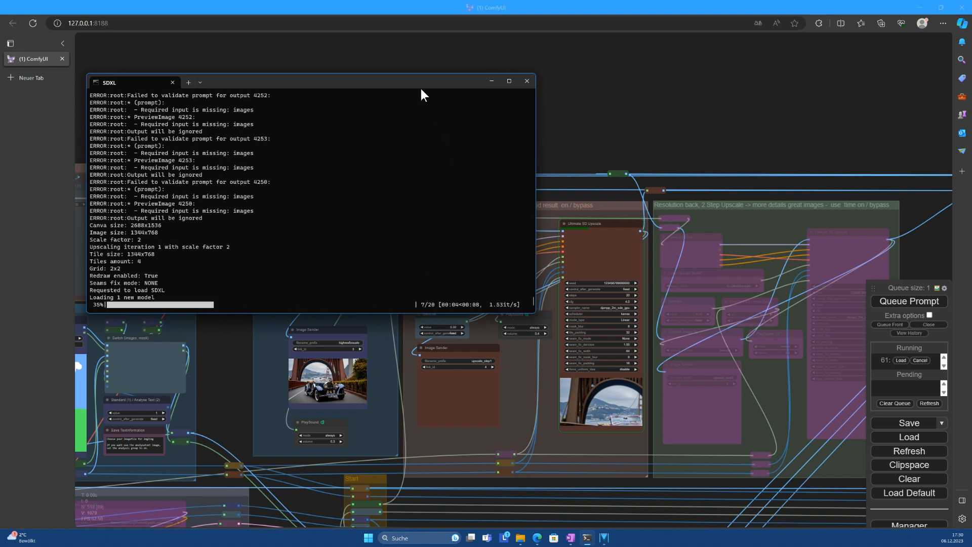
left_click(491, 81)
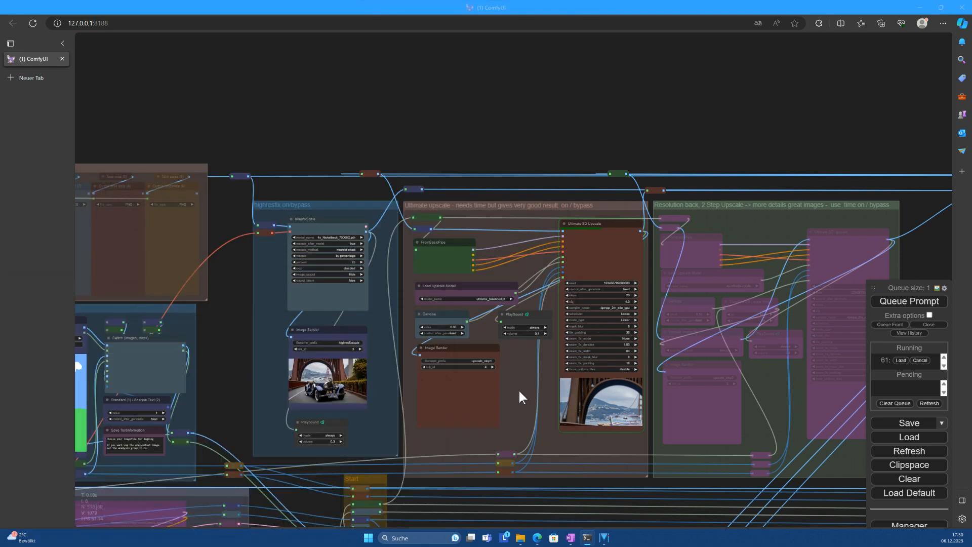
Examine the Ultimate SD Upscale, Load Upscale Model and Denoise settings in the Ultimate upscale group and the neighbouring highresfix nodes
scroll(581, 409, "up", 10)
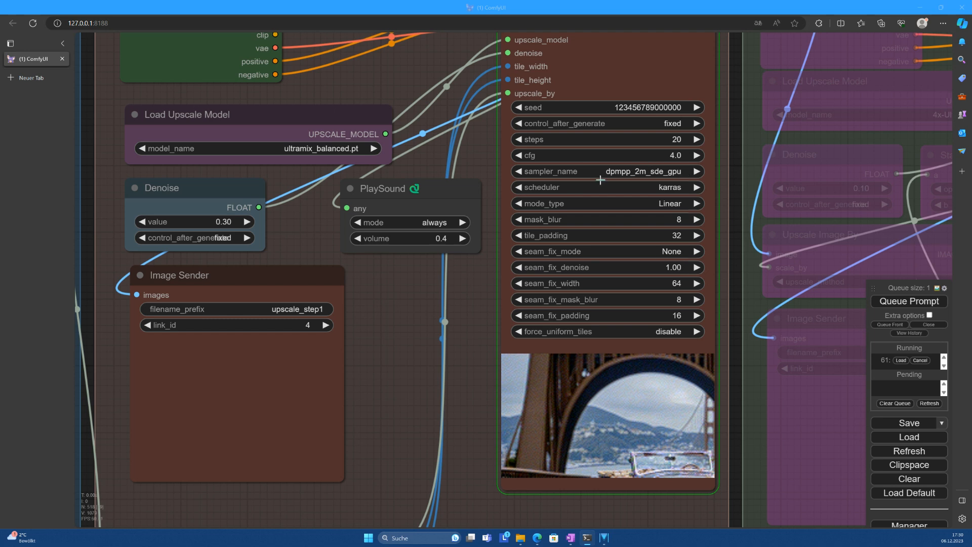
scroll(397, 377, "down", 6)
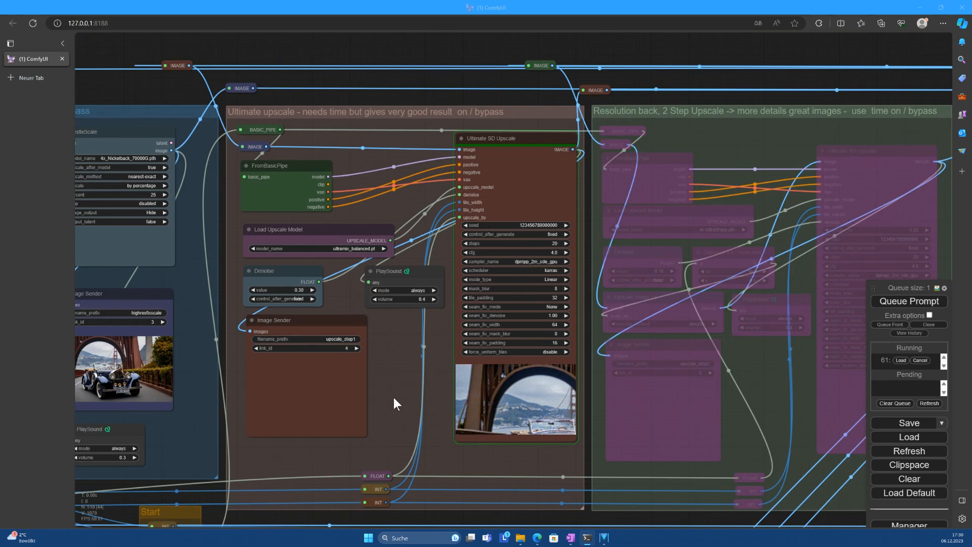
left_click_drag(394, 435, 458, 420)
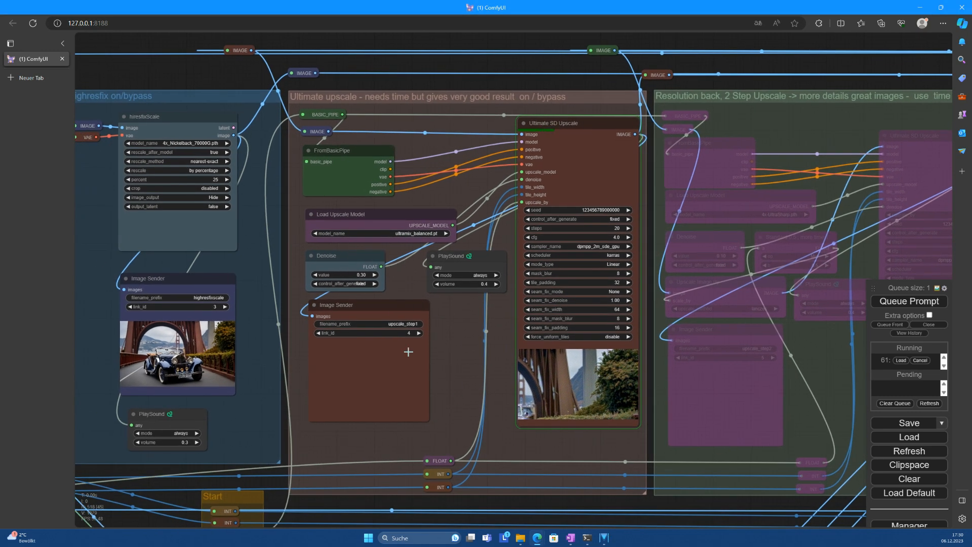
left_click_drag(345, 443, 481, 372)
left_click_drag(580, 311, 633, 274)
Examine the upscale factor of the CR SDXL Aspect Ratio node in the Sampler settings group
scroll(385, 384, "down", 4)
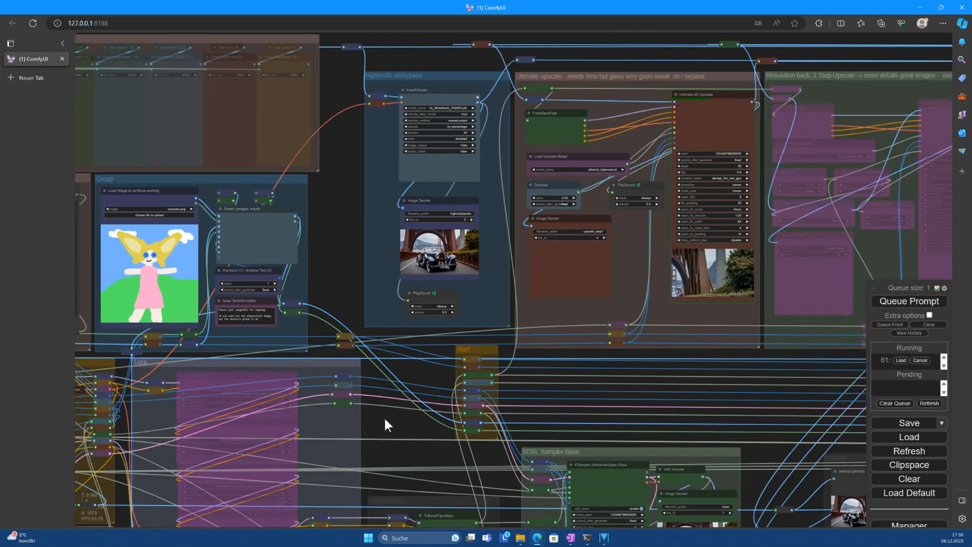
left_click_drag(384, 416, 706, 394)
scroll(430, 394, "down", 4)
scroll(264, 373, "up", 8)
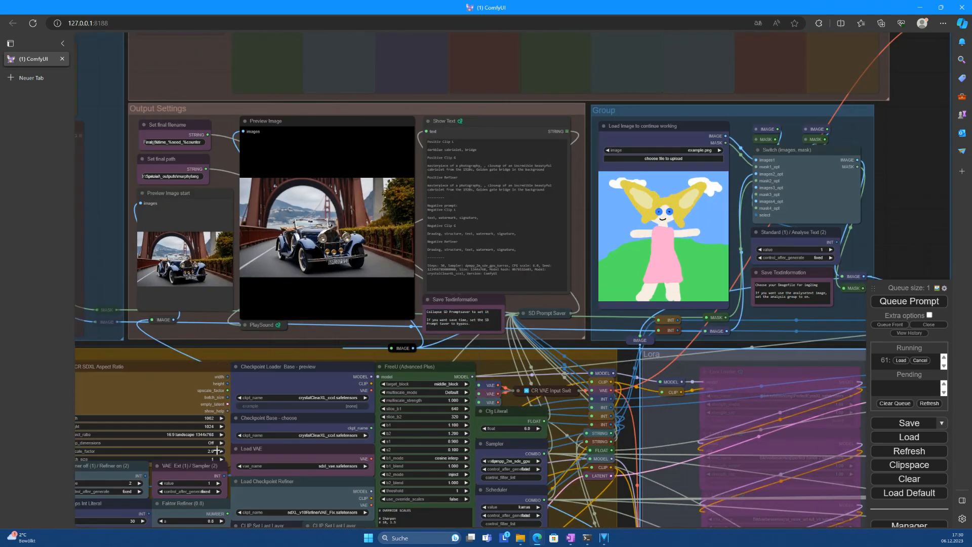
left_click_drag(227, 342, 374, 239)
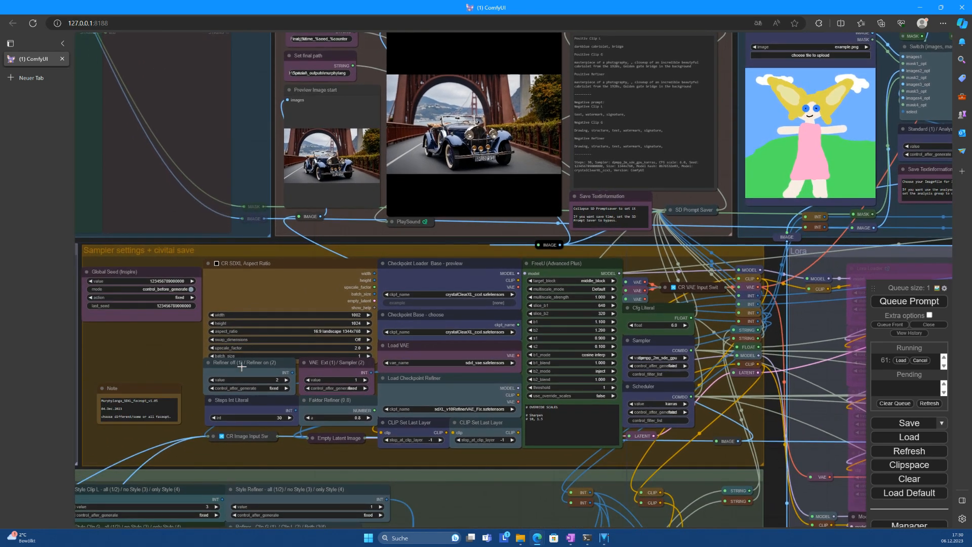
scroll(248, 359, "up", 8)
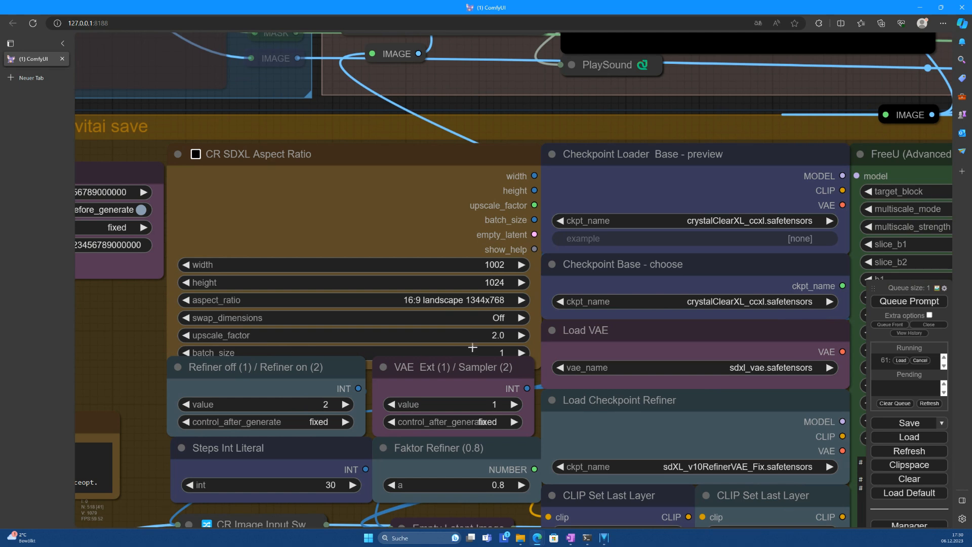
Reactivate the bypassed Resolution back, 2 Step Upscale group by setting its group nodes to Always
scroll(473, 364, "down", 10)
scroll(648, 331, "down", 4)
left_click_drag(732, 389, 151, 426)
scroll(494, 317, "up", 5)
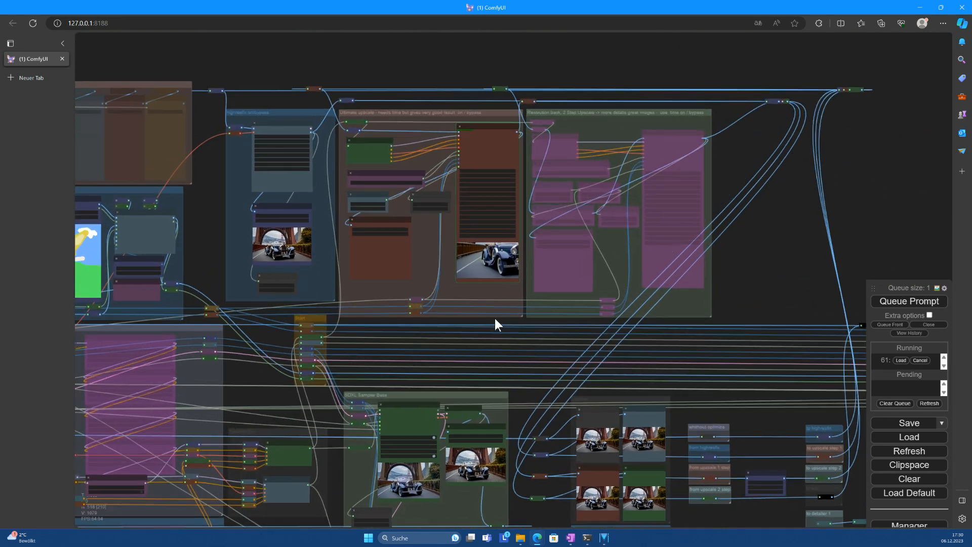
right_click(742, 197)
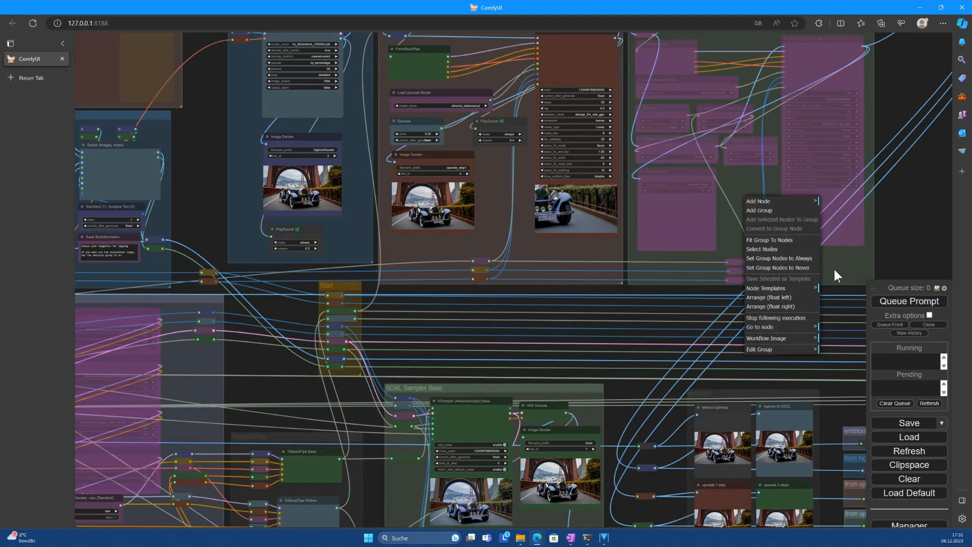
left_click(787, 259)
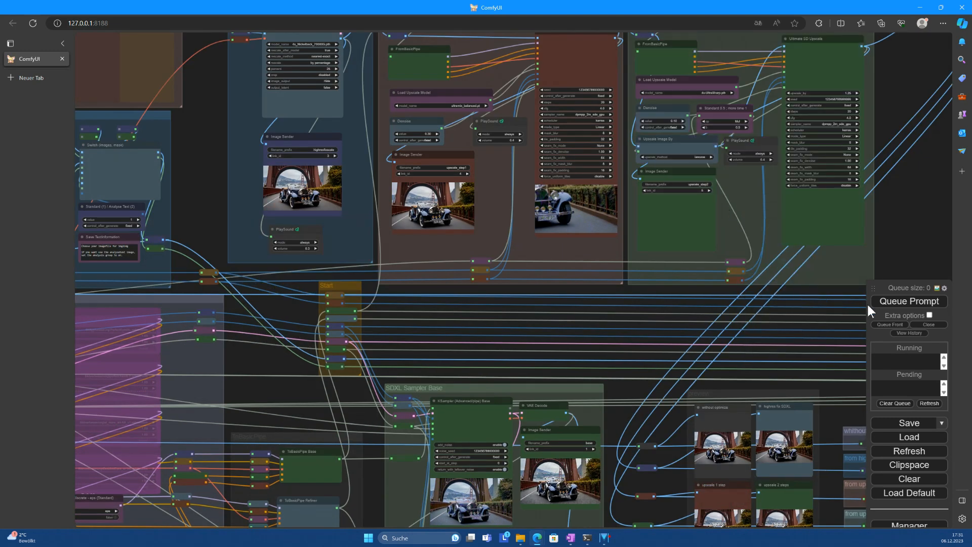
Queue the prompt and place the SDXL console below the group titles to watch the second upscale's progress
left_click(908, 302)
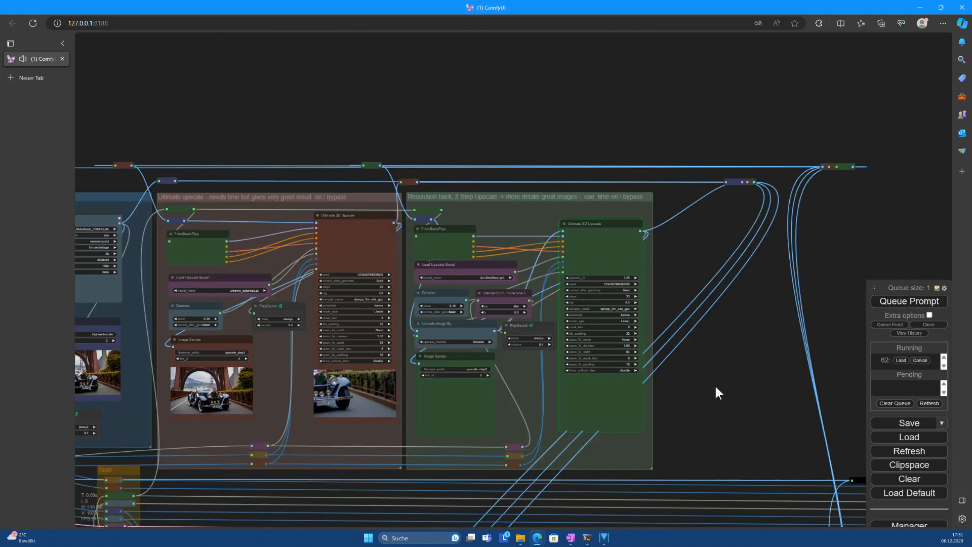
left_click_drag(1, 354, 631, 179)
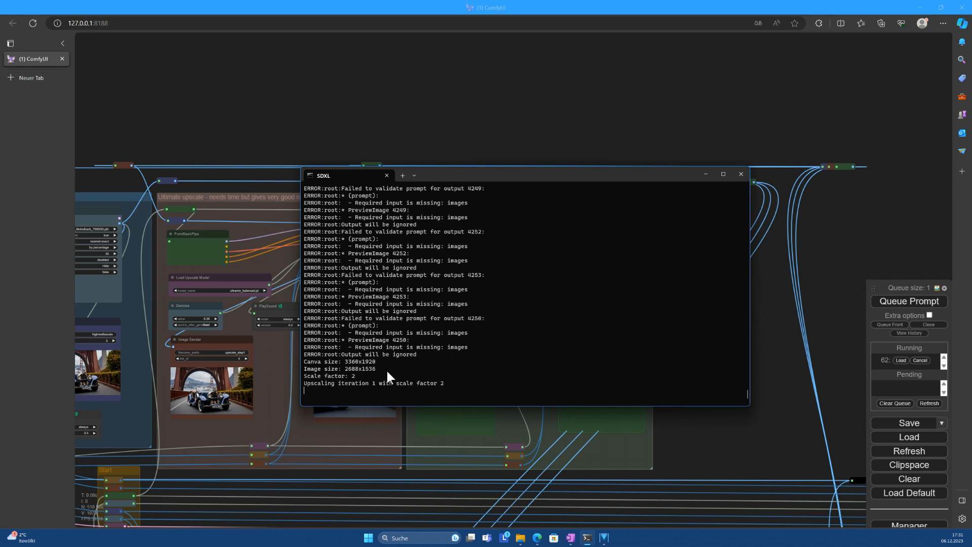
left_click_drag(519, 179, 568, 273)
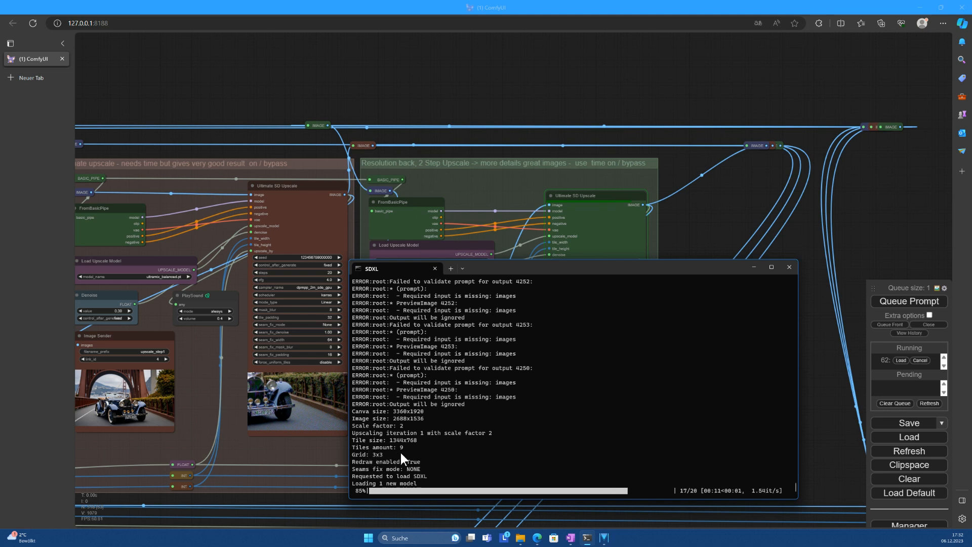
Return to the workflow and examine the denoise, scaling and Ultimate SD Upscale settings of the 2 Step Upscale group
left_click(717, 216)
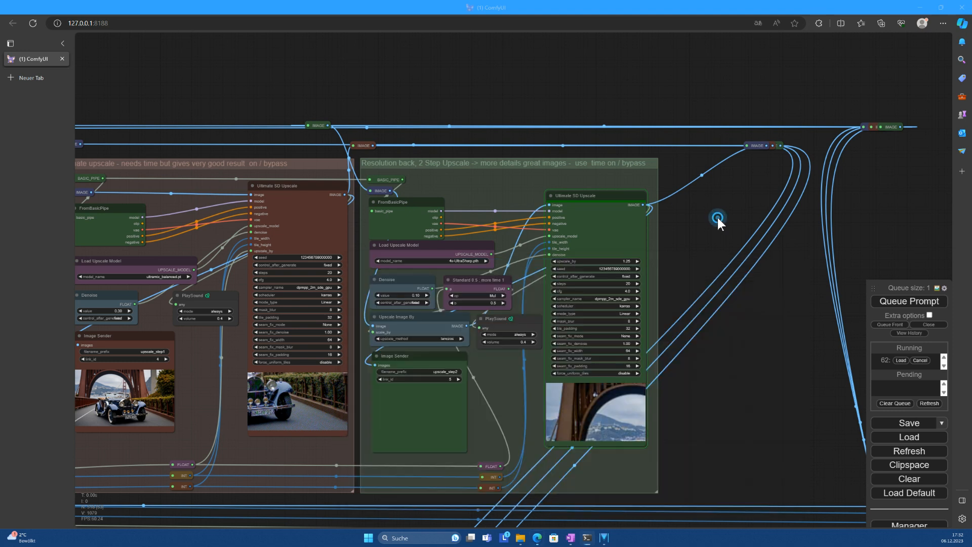
scroll(676, 333, "up", 6)
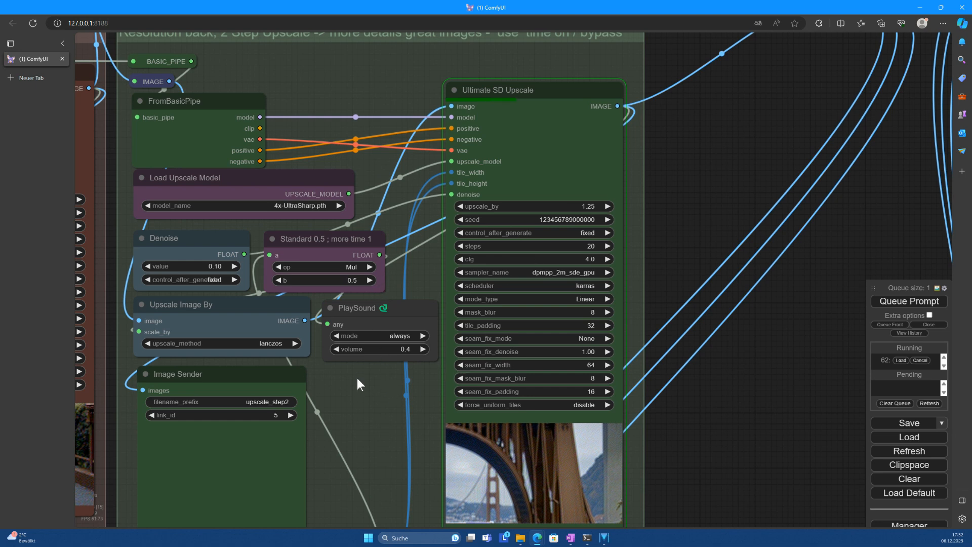
scroll(357, 379, "down", 6)
scroll(357, 383, "down", 10)
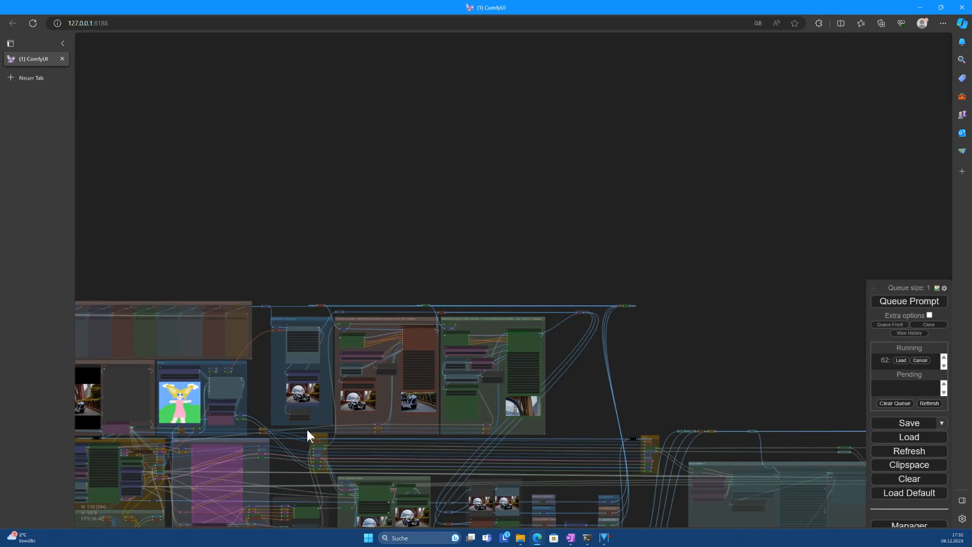
Review the aspect ratio, upscale factor and checkpoint settings, followed by an overview of the upscale groups while the run continues
left_click_drag(261, 394, 461, 310)
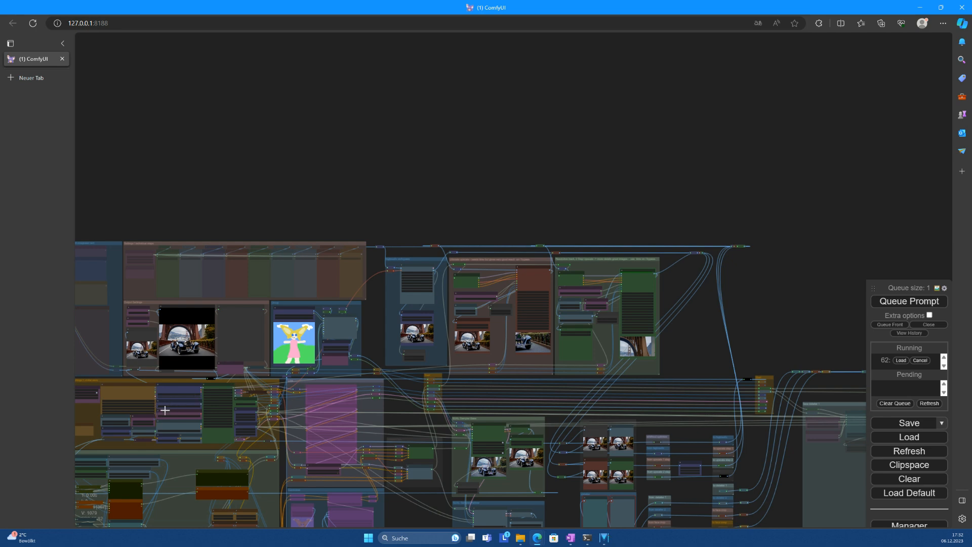
scroll(161, 413, "up", 8)
scroll(149, 417, "up", 3)
left_click_drag(177, 503, 411, 475)
scroll(391, 427, "up", 6)
scroll(392, 427, "up", 4)
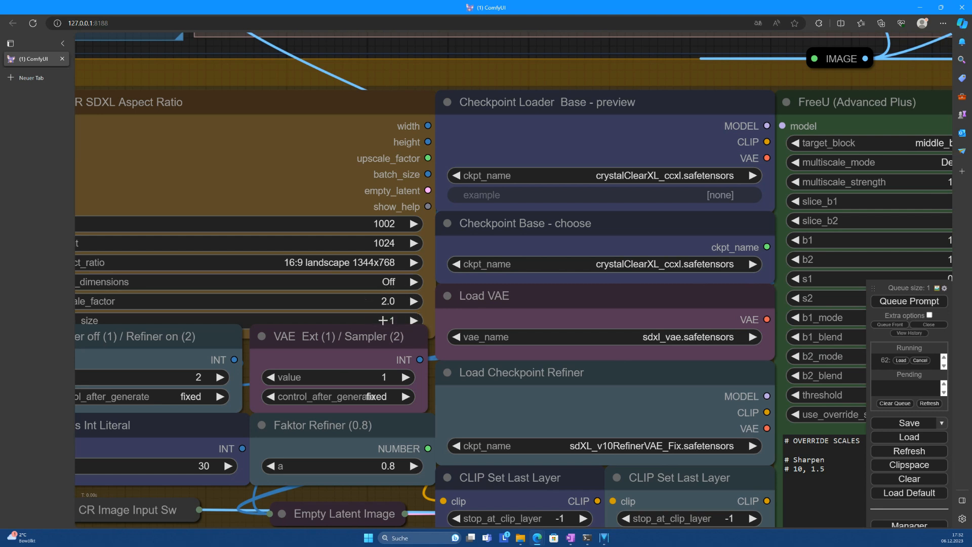
scroll(437, 386, "down", 10)
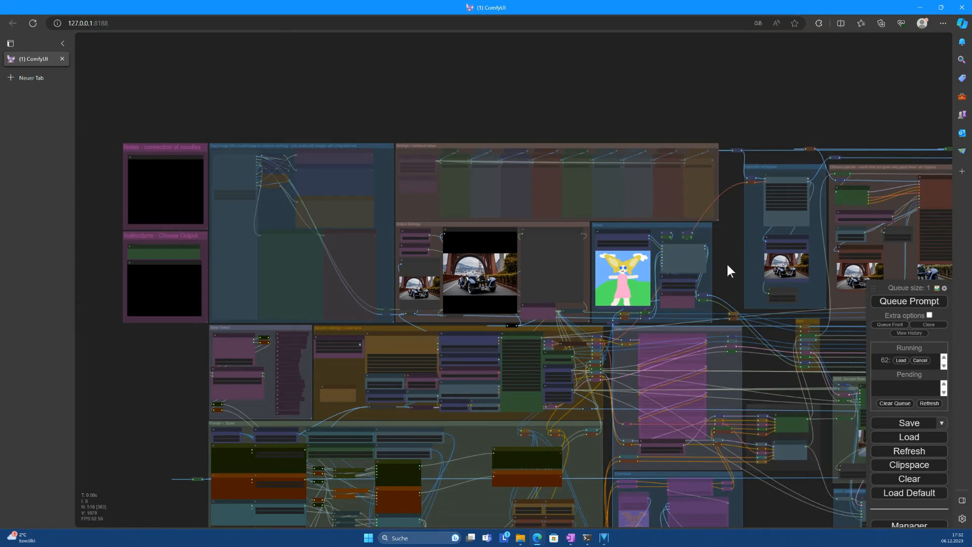
left_click_drag(727, 264, 449, 266)
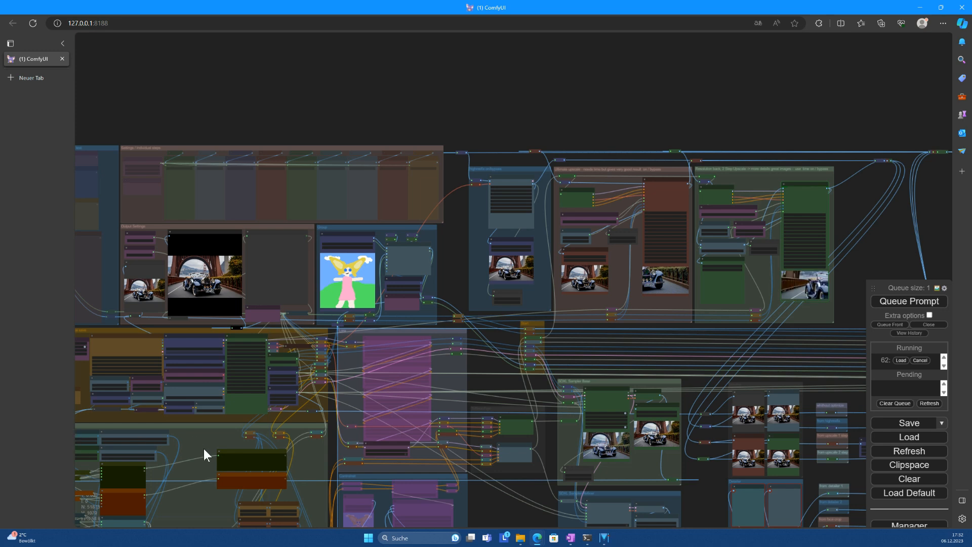
Change the positive style prompt to "masterpiece of a drawing"
left_click_drag(502, 508, 668, 397)
left_click_drag(82, 340, 260, 358)
scroll(259, 354, "up", 8)
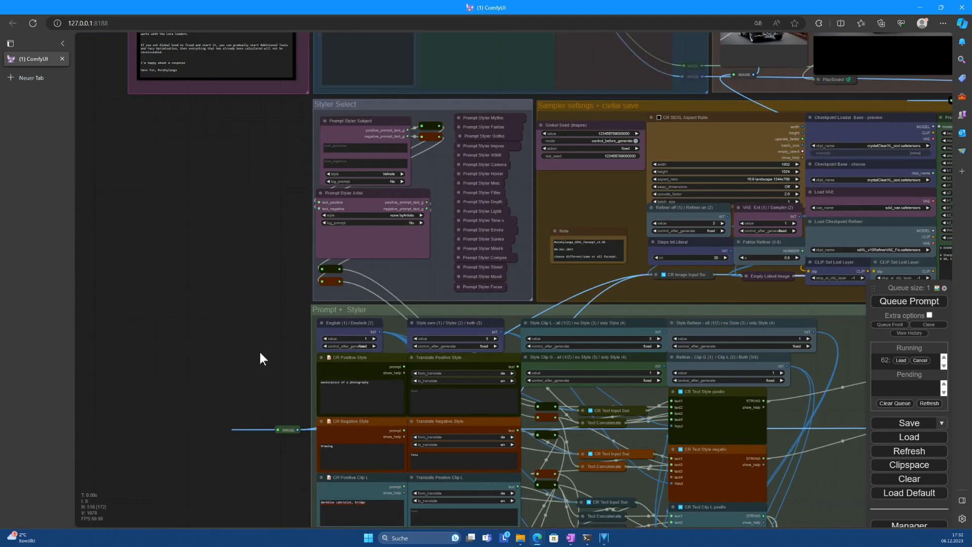
scroll(259, 354, "up", 7)
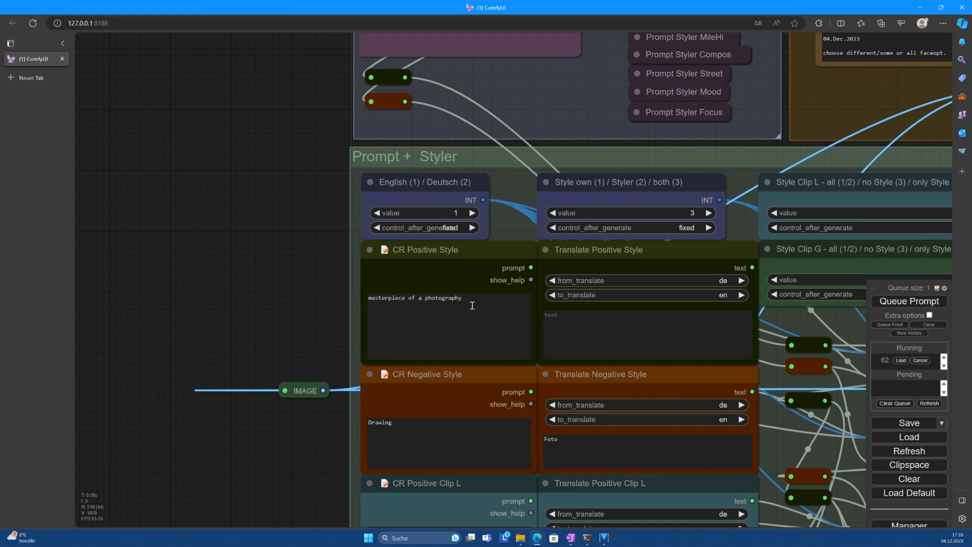
left_click(472, 301)
key("BackSpace")
key("BackSpace")
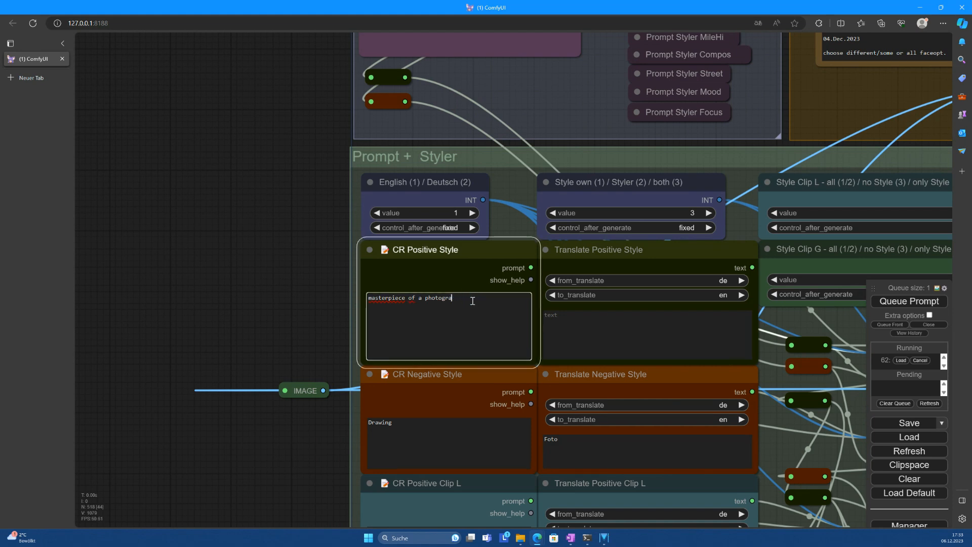
key("BackSpace")
key("BackSpace")
key("BackSpace")
type("drawing")
Replace the negative style prompt with "photo"
left_click_drag(313, 444, 278, 290)
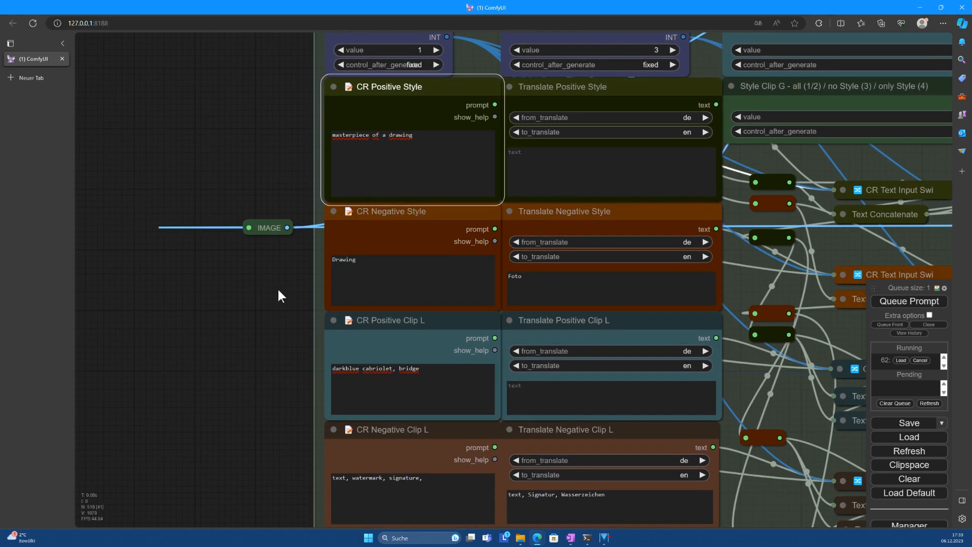
key("alt+Tab")
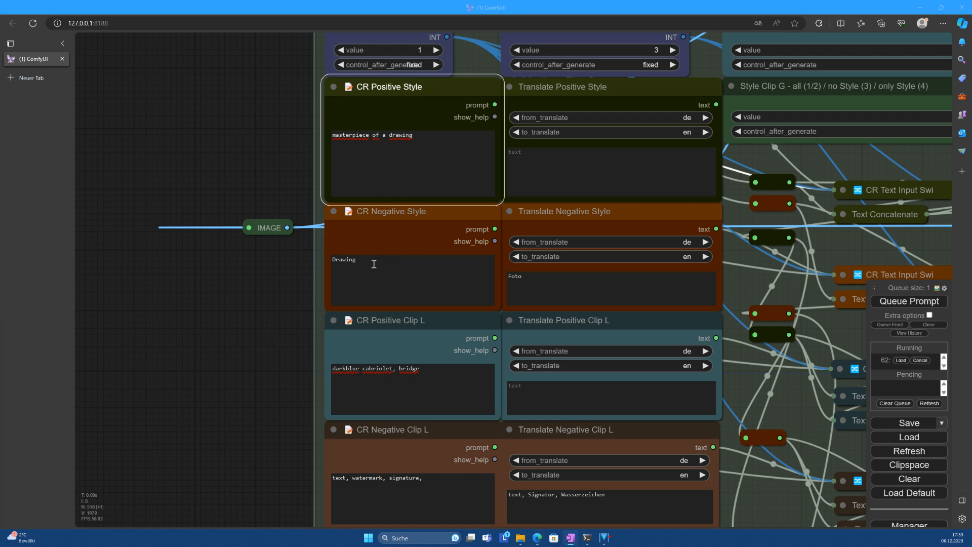
left_click_drag(373, 259, 343, 259)
key("BackSpace")
key("BackSpace")
key("BackSpace")
key("BackSpace")
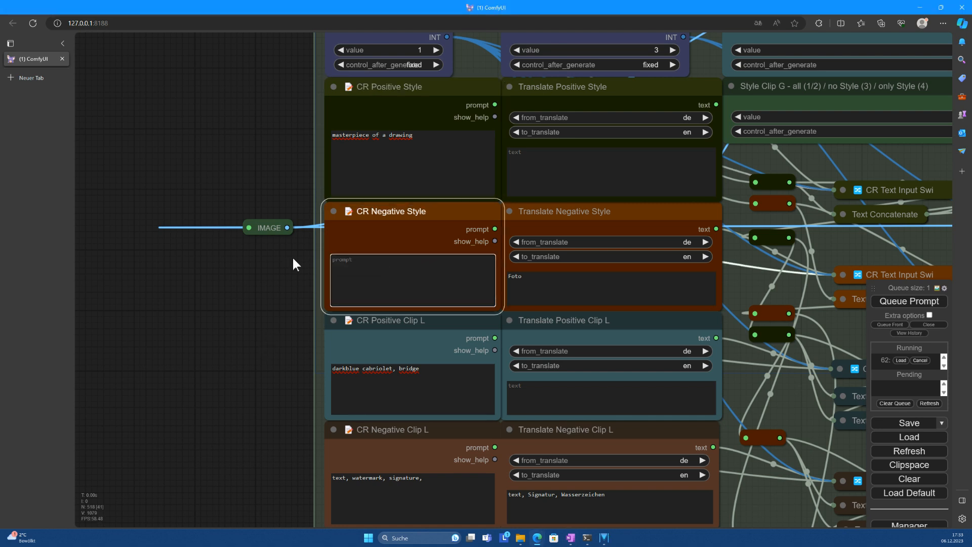
type("photo")
Set the style of the Prompt Styler Artist node to Tim Burton
left_click_drag(288, 332, 252, 241)
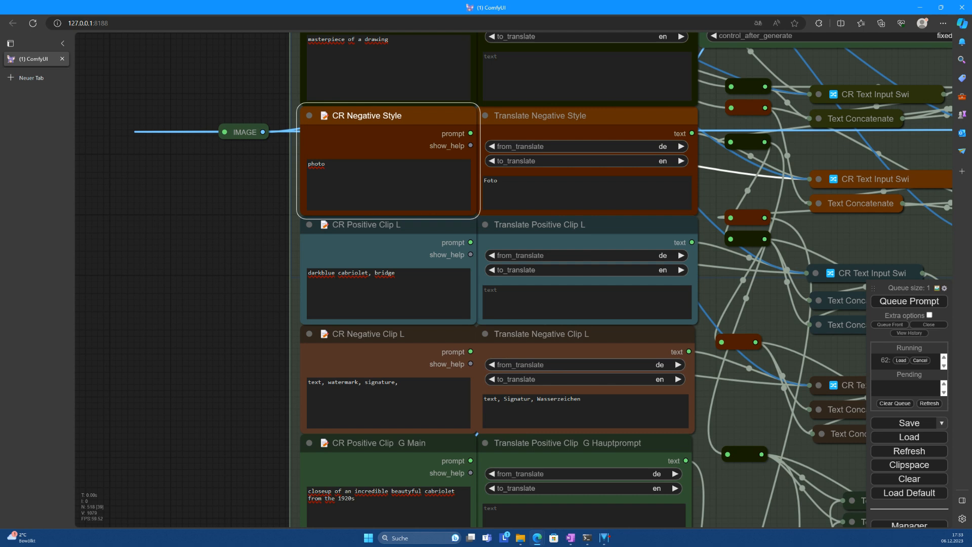
left_click_drag(230, 211, 219, 391)
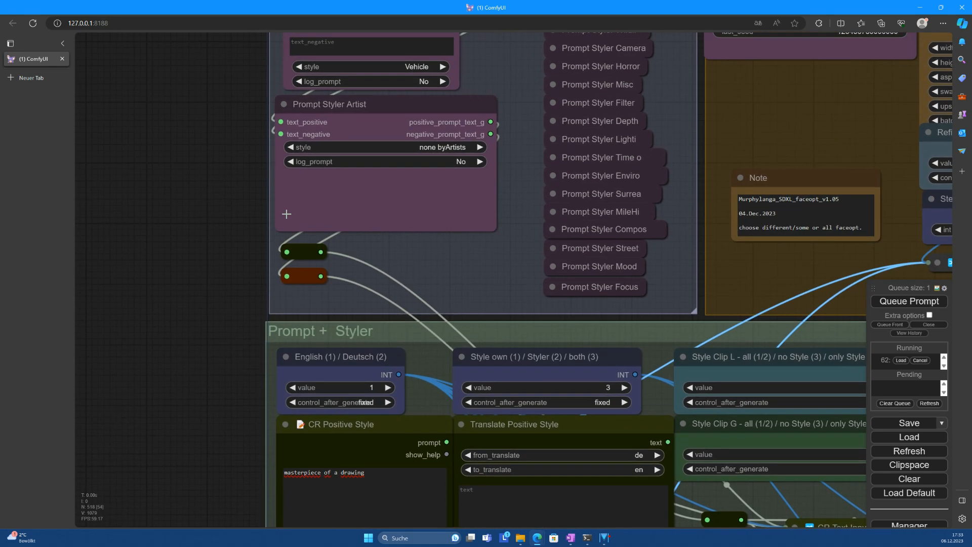
left_click(433, 148)
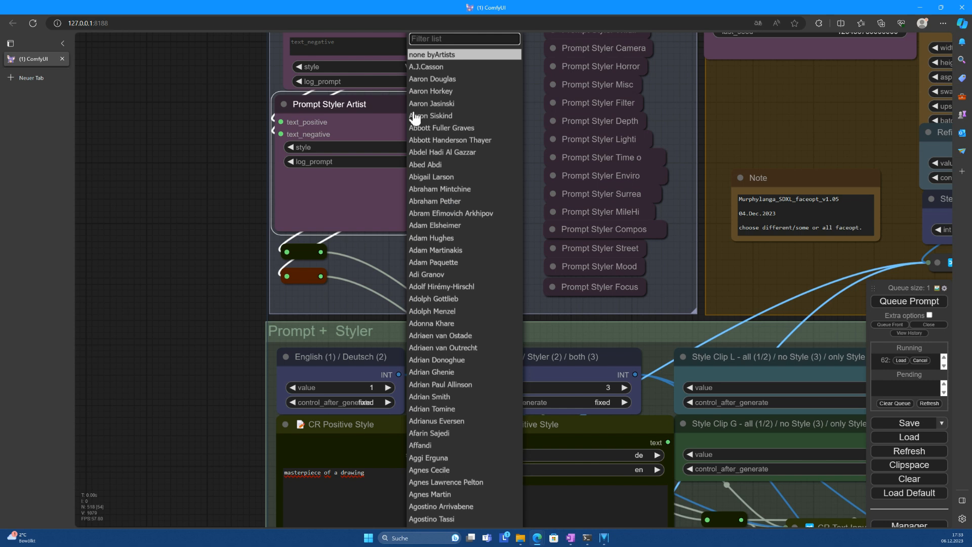
type("tim")
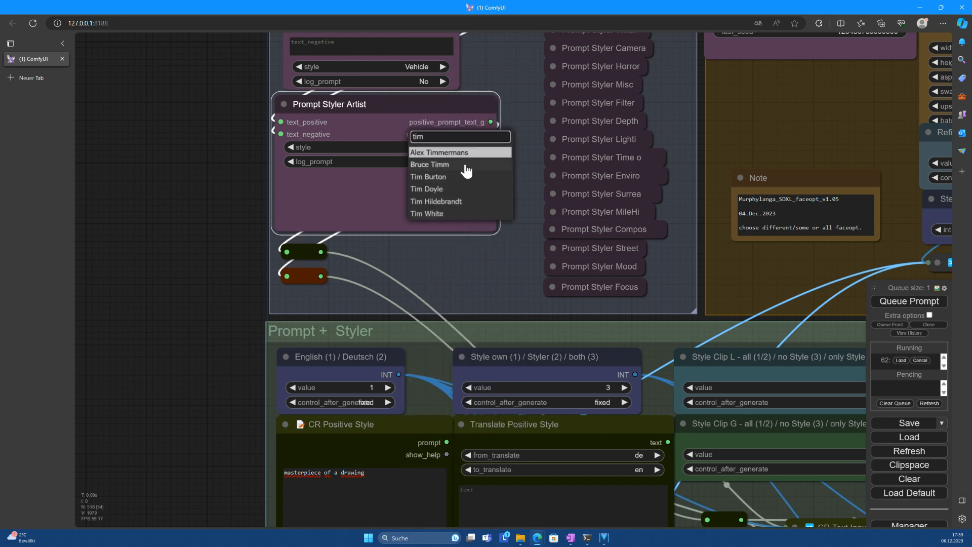
left_click(434, 179)
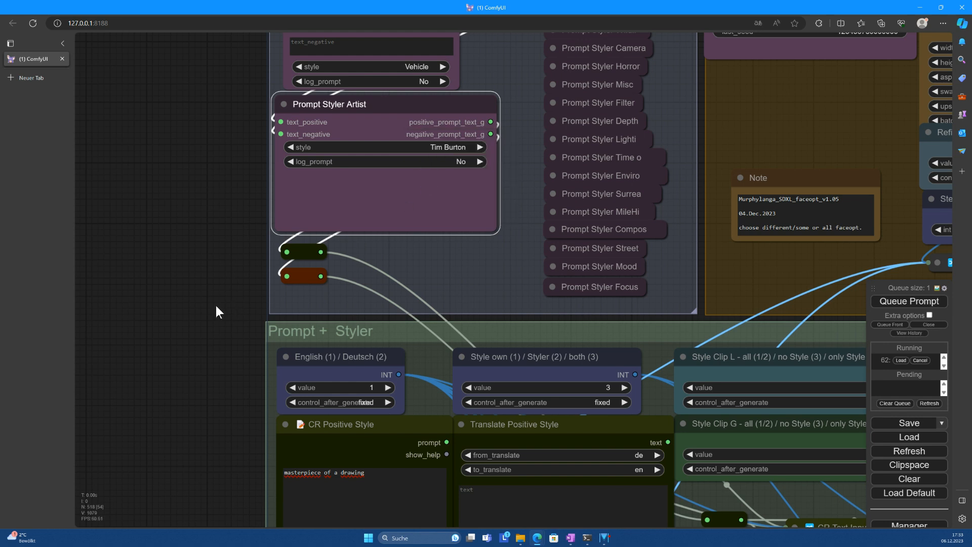
Edit the positive Clip L prompt to read "woman cabriolet", replacing the colour word and removing the bridge
scroll(215, 305, "down", 4)
left_click_drag(211, 417, 178, 113)
left_click_drag(187, 407, 229, 253)
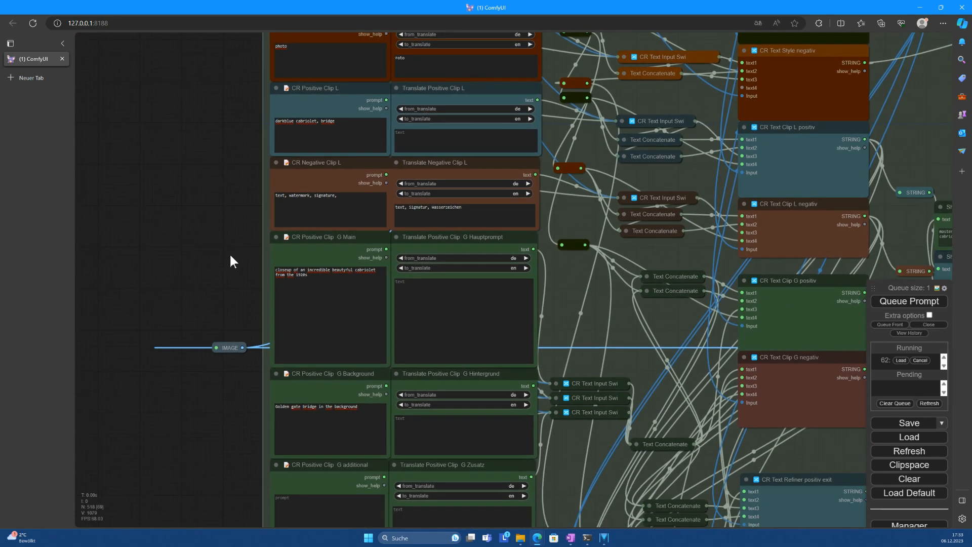
scroll(221, 266, "up", 10)
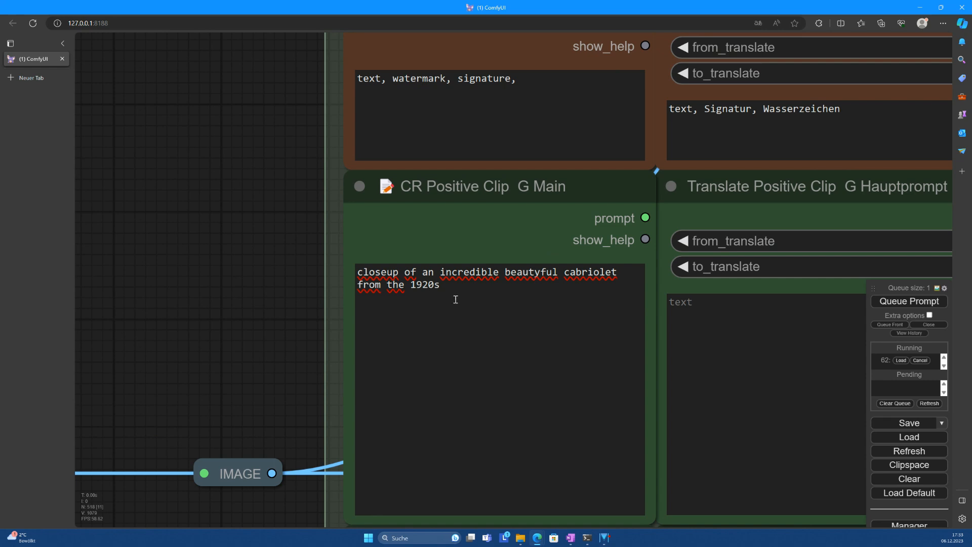
left_click_drag(267, 196, 269, 413)
left_click_drag(276, 247, 276, 342)
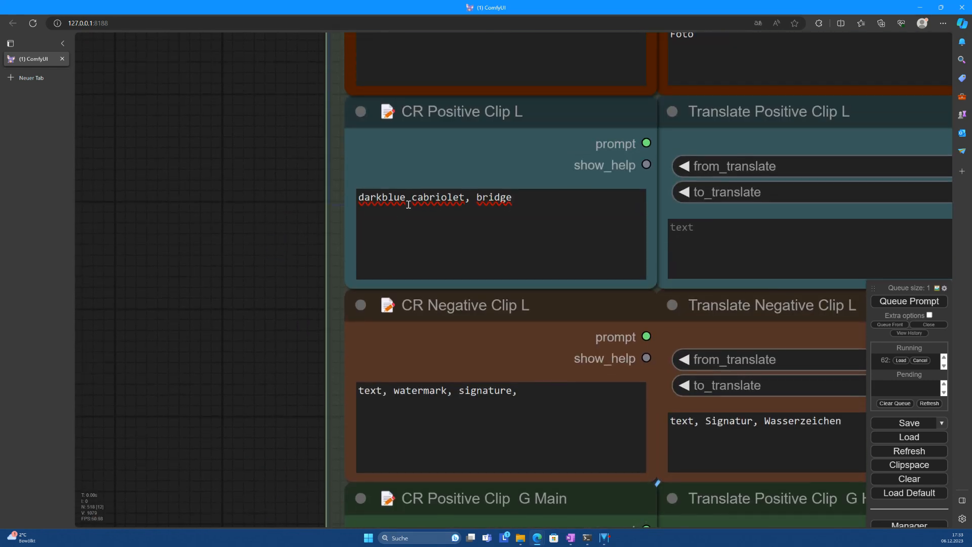
double_click(385, 198)
type("woman")
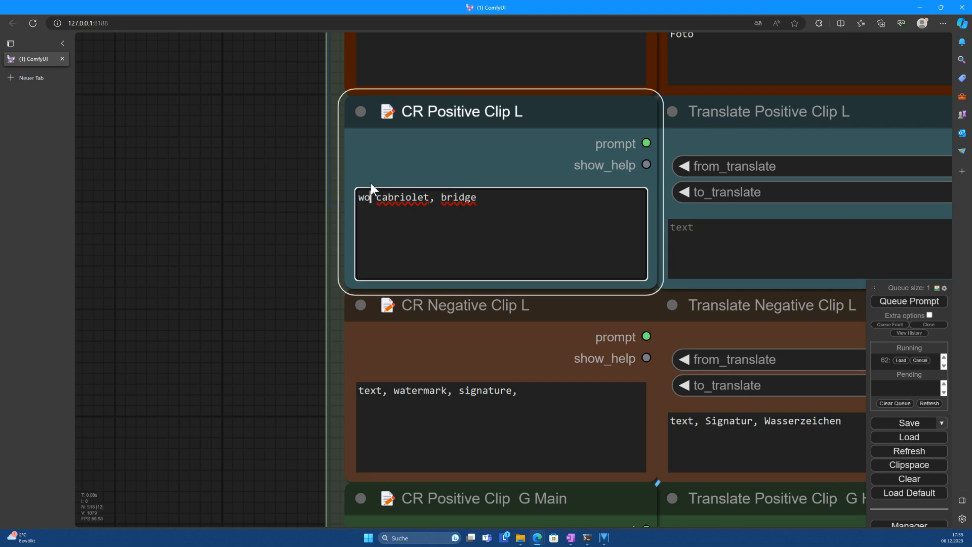
left_click(508, 203)
key("BackSpace")
key("BackSpace")
key("BackSpace")
key("BackSpace")
key("BackSpace")
key("BackSpace")
key("BackSpace")
key("BackSpace")
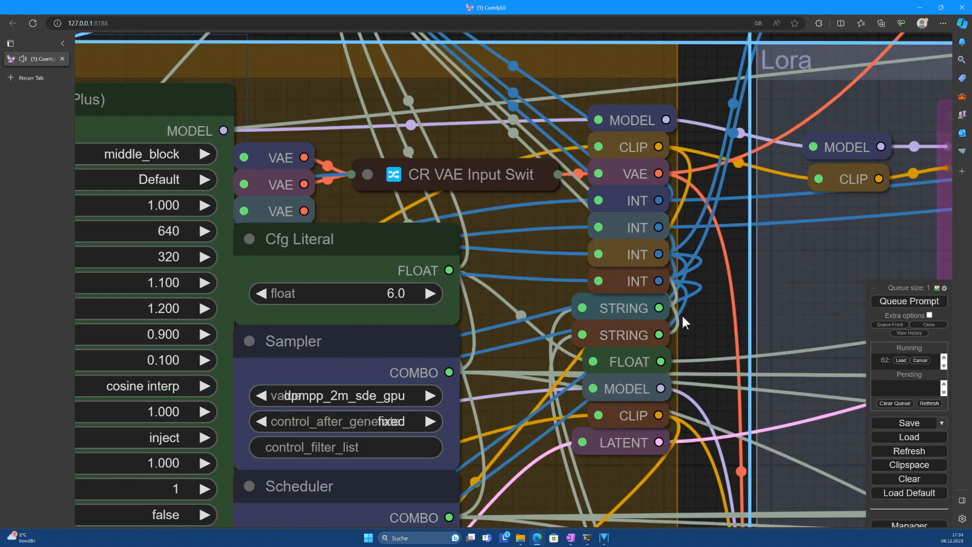
Inspect the 2 Step Upscale group's output image alongside the earlier upscales and check the SDXL console for the run
scroll(689, 309, "down", 3)
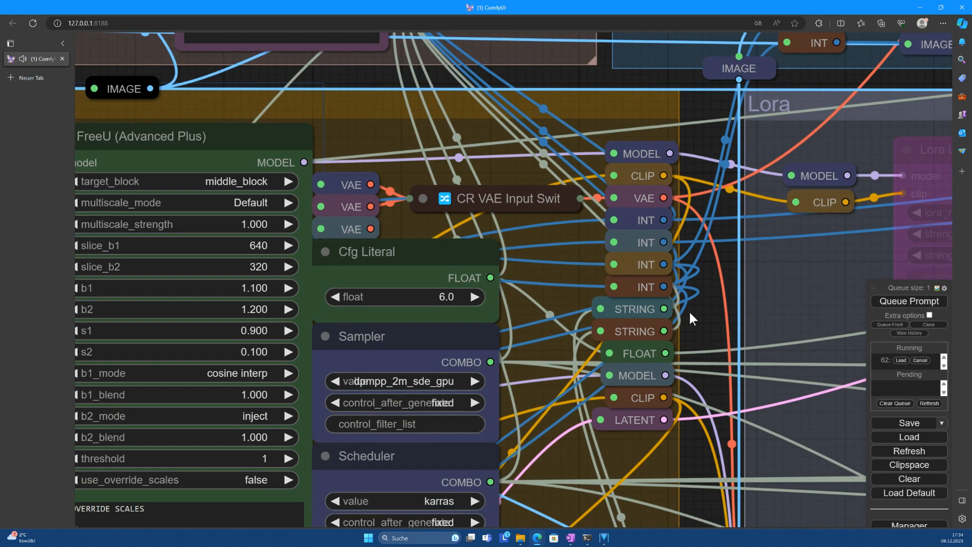
scroll(696, 311, "down", 4)
left_click_drag(696, 311, 785, 381)
scroll(534, 243, "up", 9)
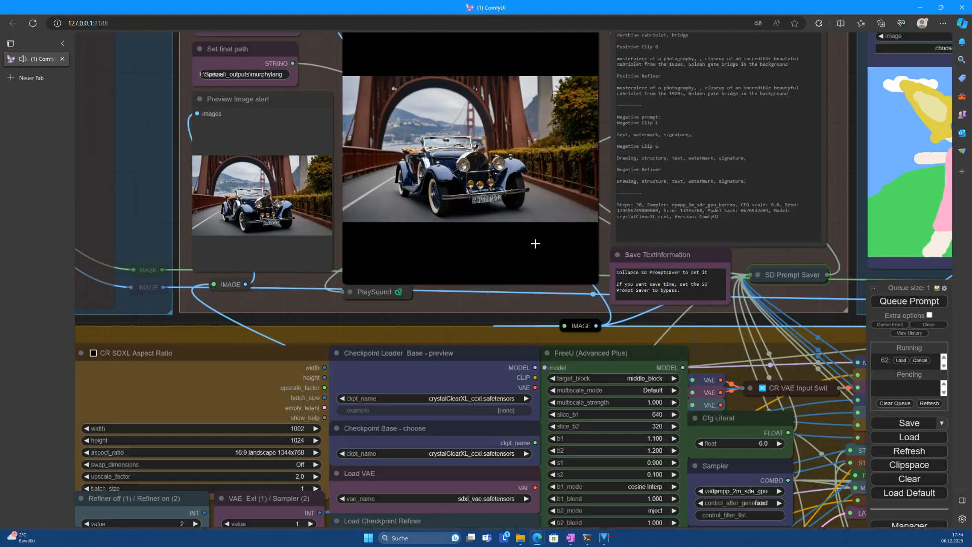
left_click_drag(497, 358, 612, 476)
scroll(579, 386, "up", 4)
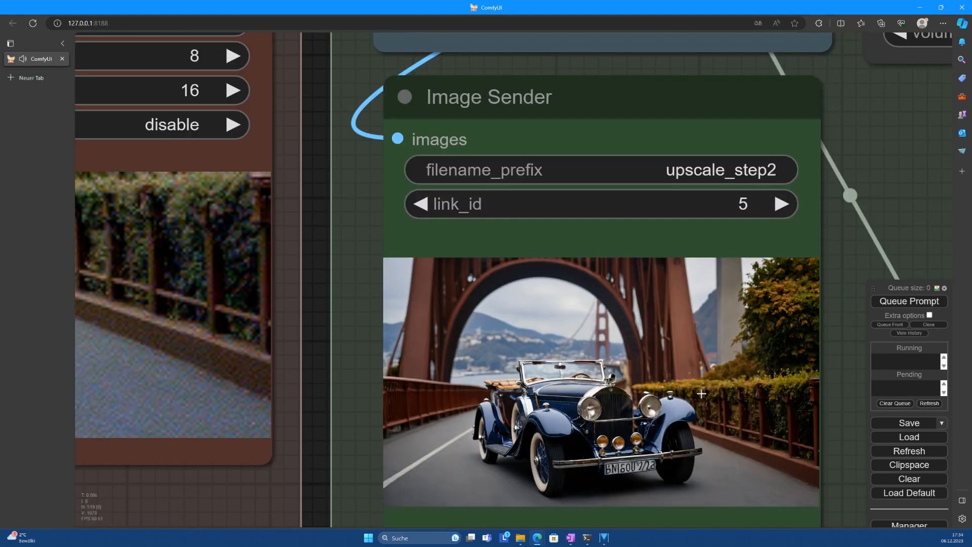
scroll(780, 397, "down", 15)
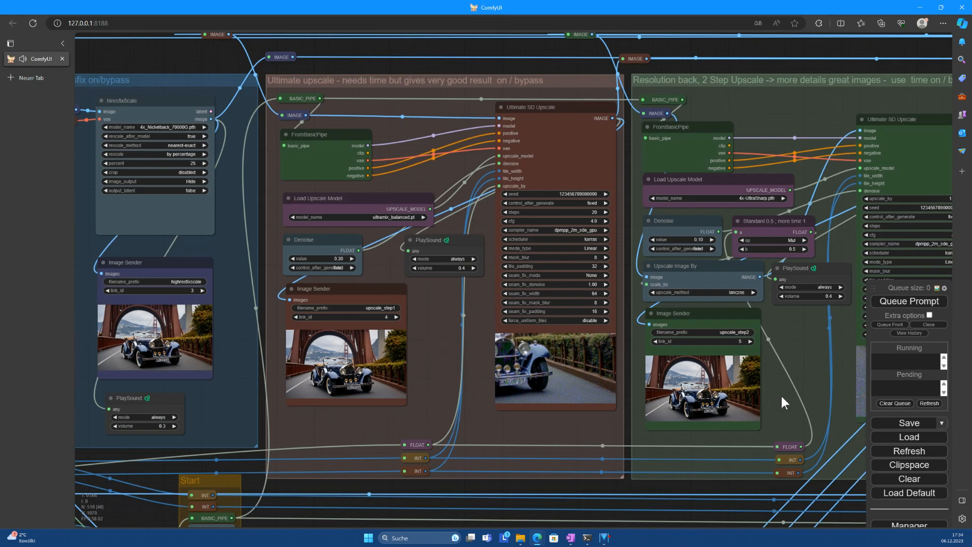
scroll(779, 396, "down", 2)
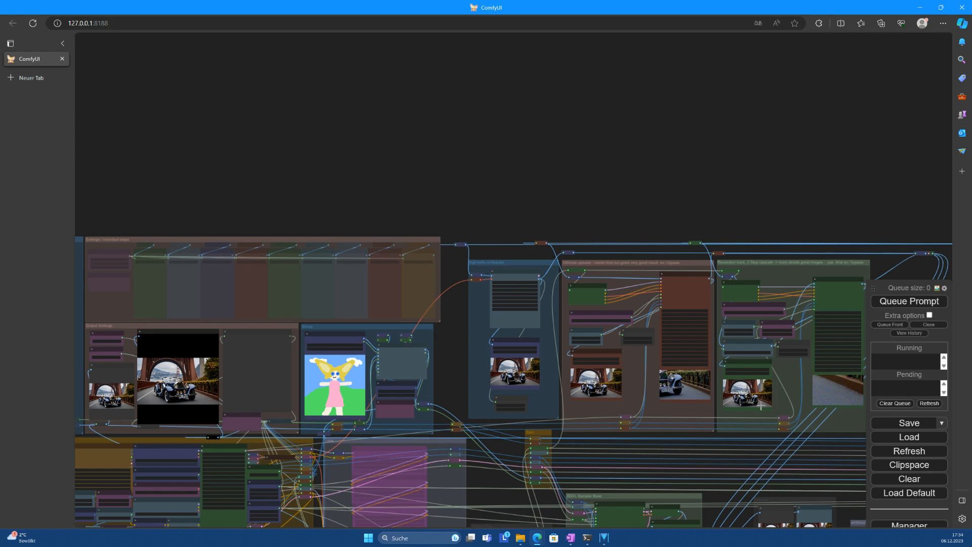
left_click_drag(469, 189, 507, 166)
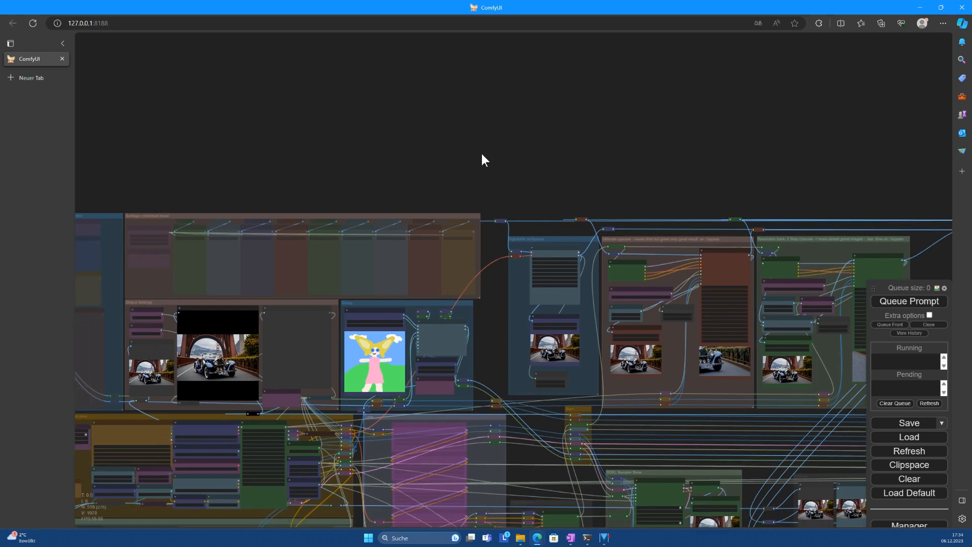
key("alt+Tab")
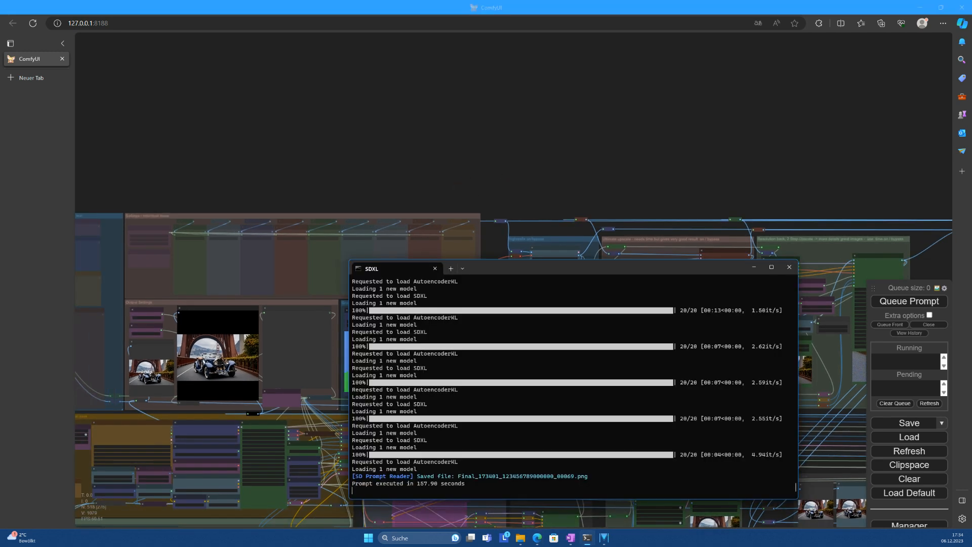
left_click(425, 148)
Make the canvas stop following the execution and bring the Output Settings group into view
right_click(400, 150)
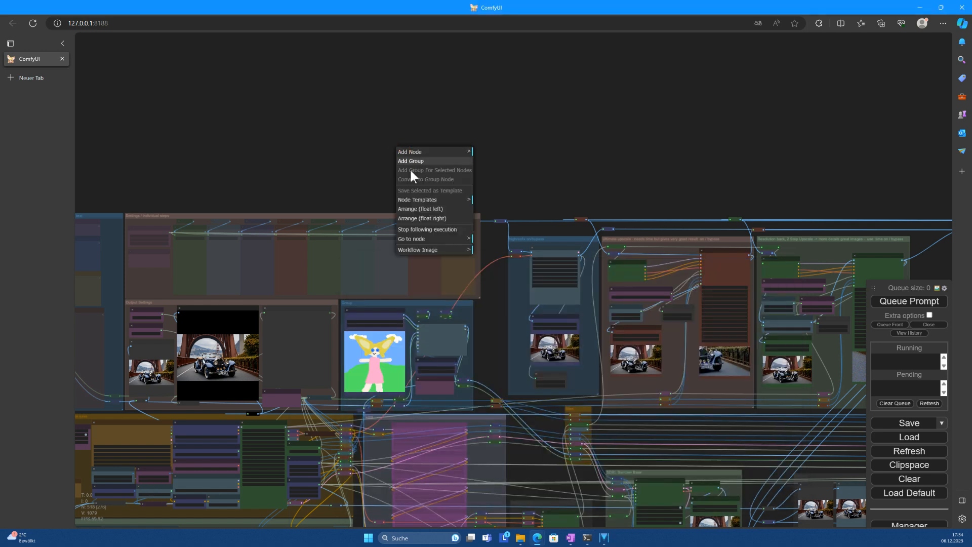
left_click(417, 229)
left_click_drag(302, 163, 522, 61)
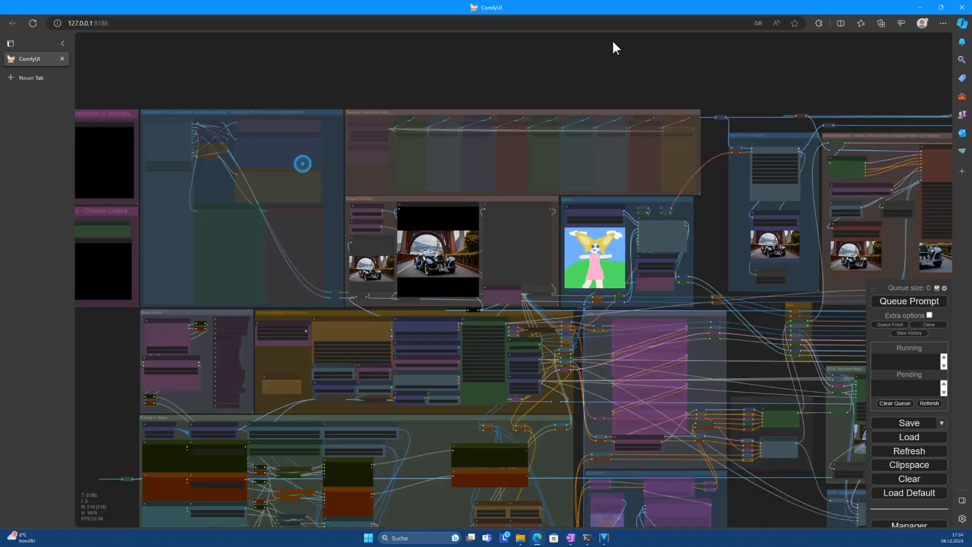
Examine the details of the final upscaled cabriolet in the Output Settings preview and compare it with the start image
scroll(622, 282, "up", 20)
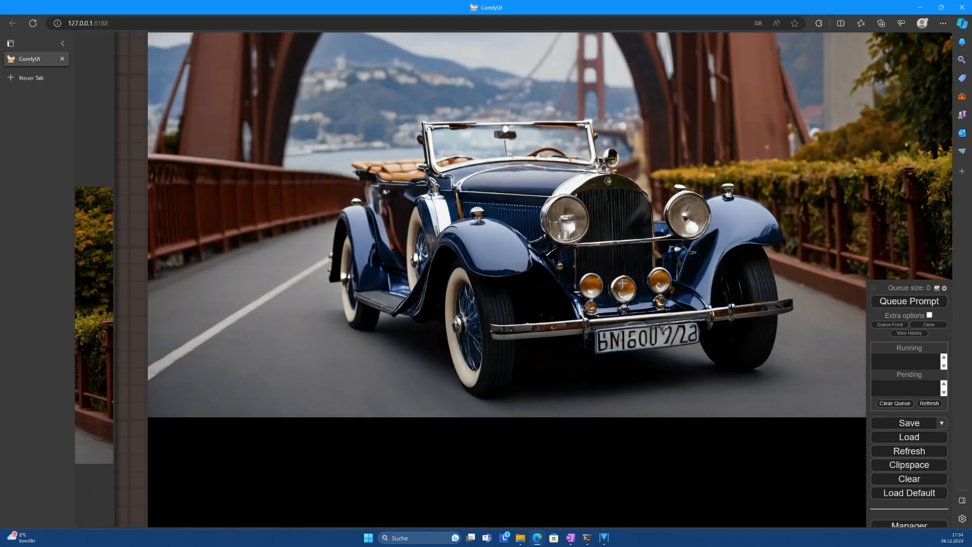
scroll(622, 282, "up", 4)
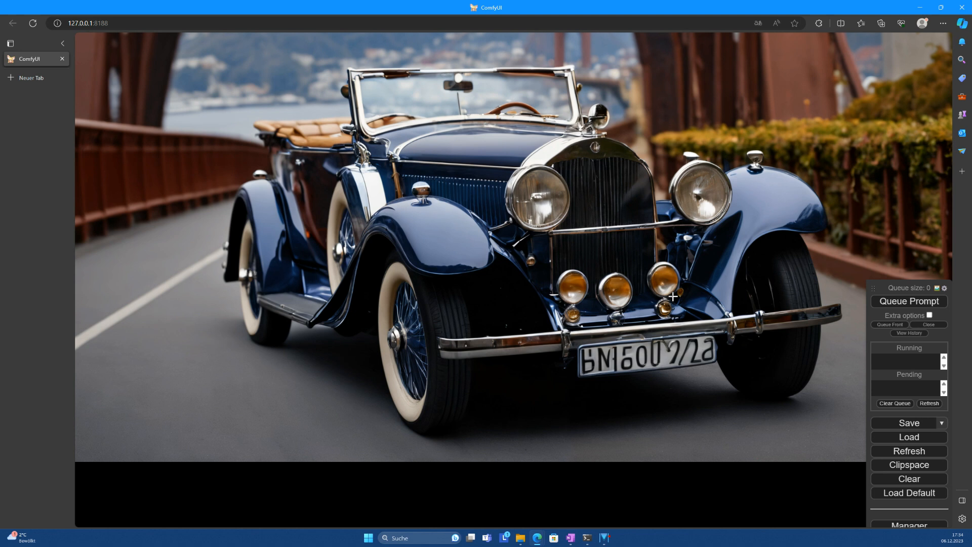
scroll(672, 297, "up", 3)
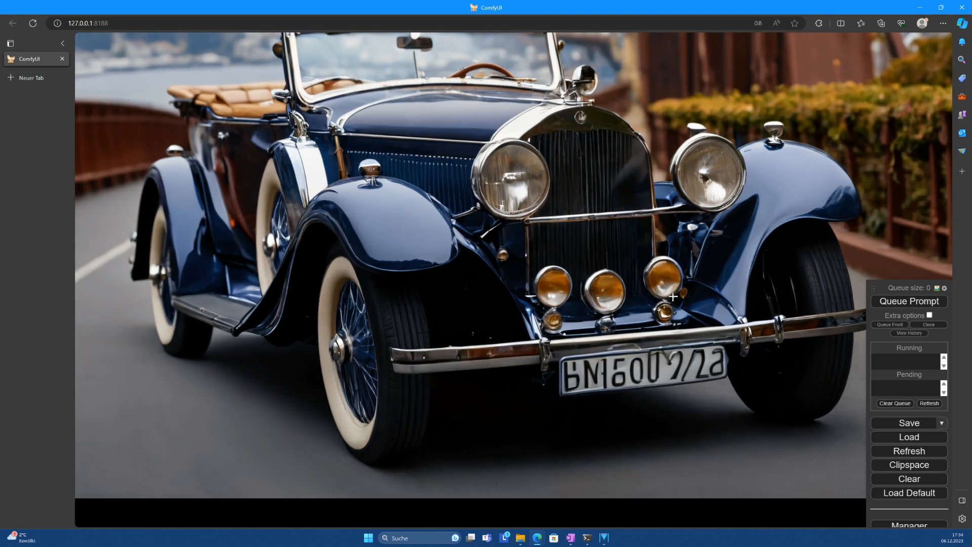
scroll(673, 296, "down", 8)
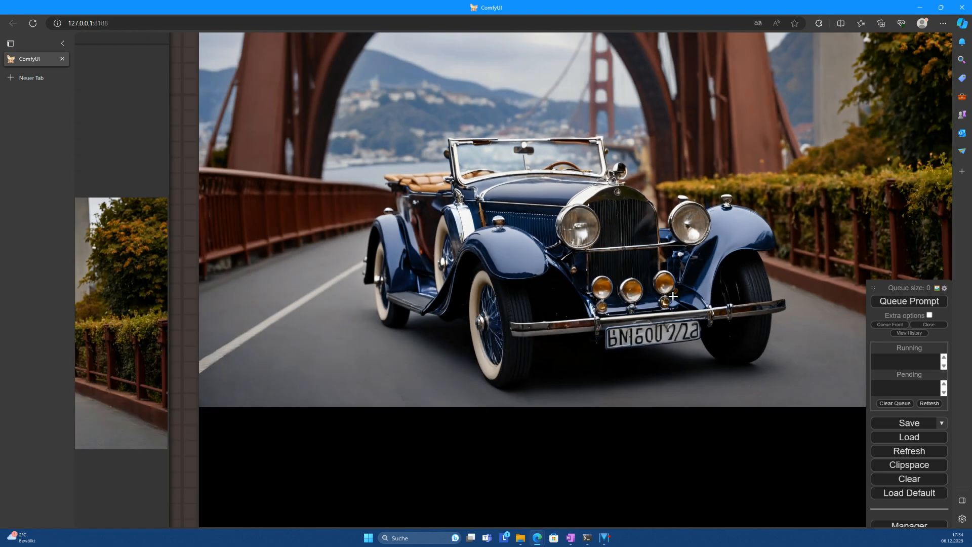
scroll(667, 296, "down", 10)
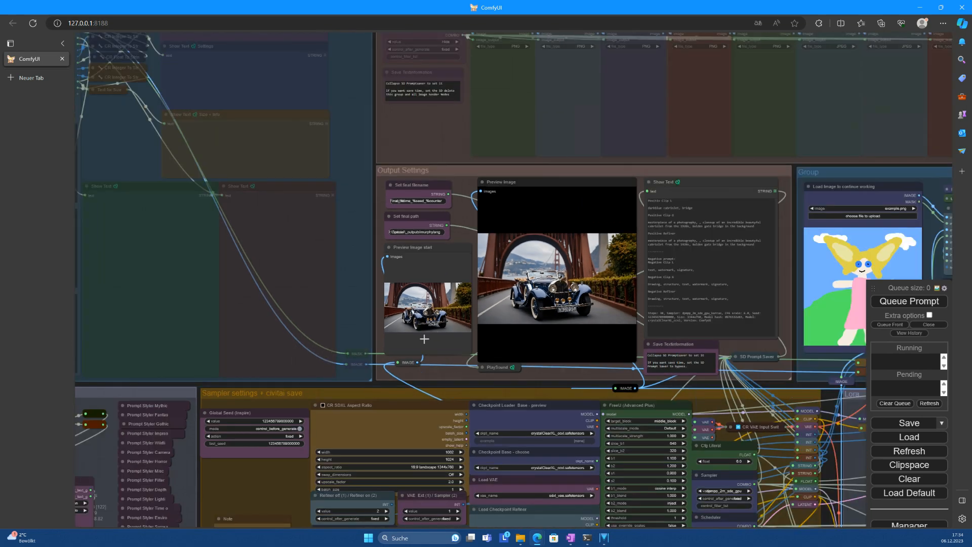
scroll(221, 283, "up", 10)
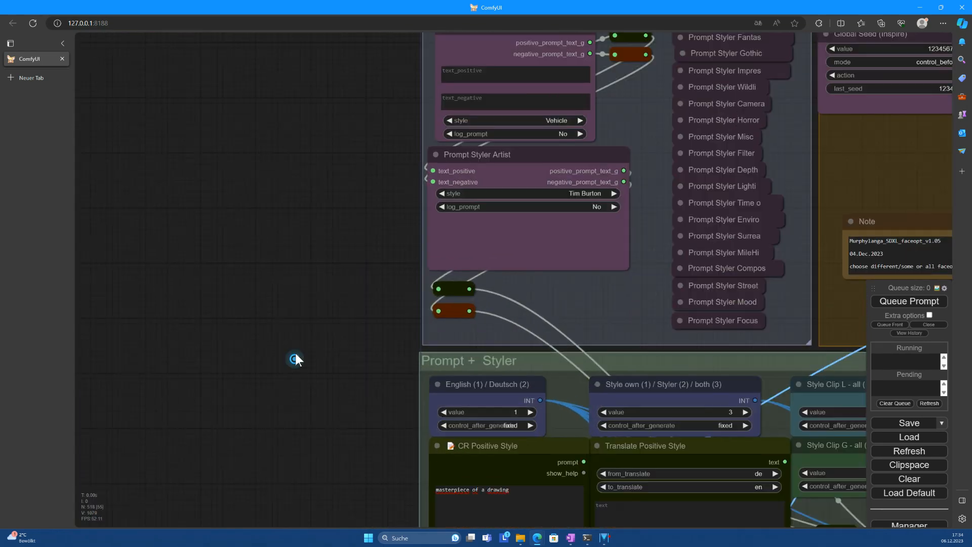
Change the positive Clip G main prompt to "a worrier woman drives in an incredible beautyful cabriolet from the 1920s"
left_click_drag(295, 356, 194, 240)
scroll(208, 258, "up", 6)
left_click_drag(238, 333, 126, 148)
left_click_drag(178, 219, 131, 5)
scroll(128, 296, "down", 4)
left_click_drag(134, 308, 141, 172)
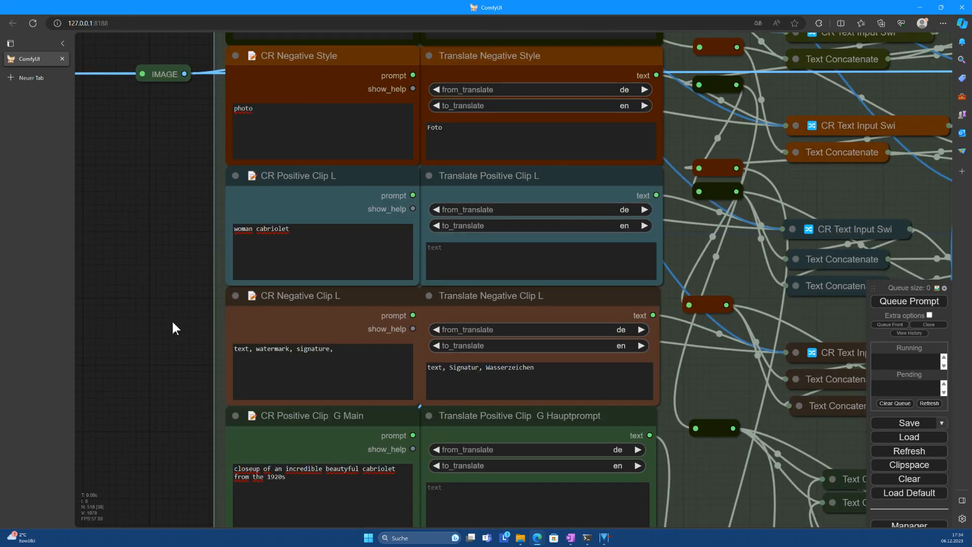
left_click_drag(175, 360, 185, 217)
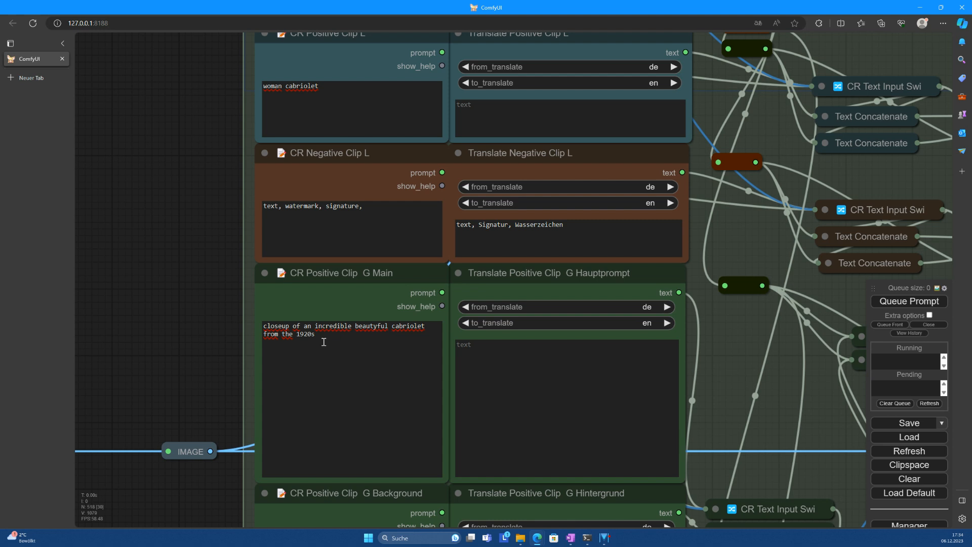
left_click_drag(290, 327, 255, 331)
type("a worrier woman drives")
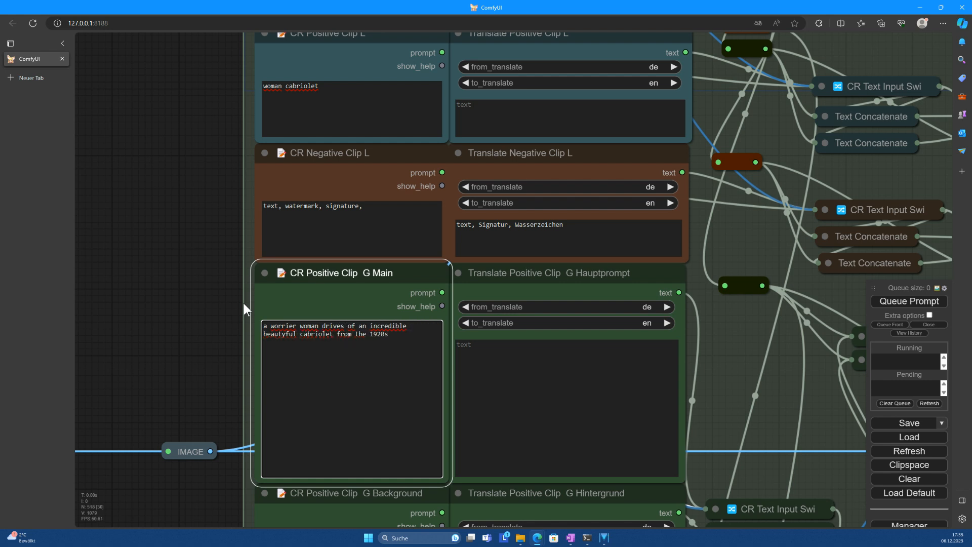
key("Delete")
key("Delete")
type("in")
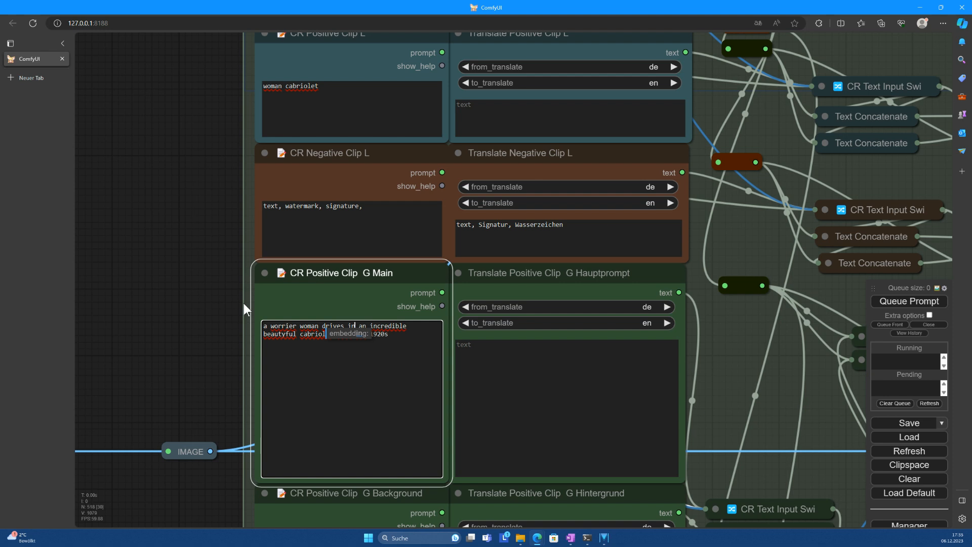
Extend the positive style prompt with ", mad max zenerie" after "masterpiece of a drawing"
left_click_drag(209, 366, 183, 391)
left_click_drag(178, 99, 191, 428)
left_click(359, 189)
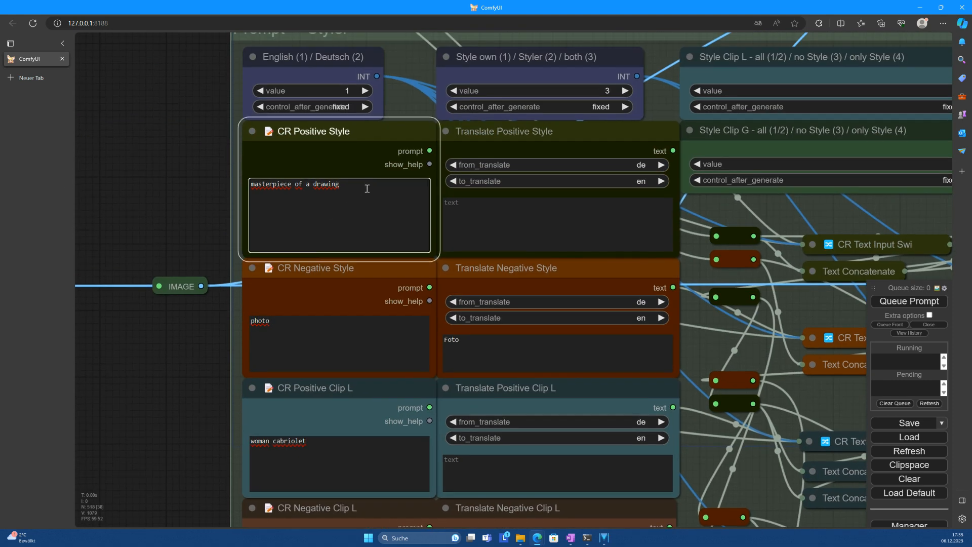
type(", mad max zenerie")
Replace the positive Clip G background prompt with "drives to the dessert"
left_click_drag(221, 284, 171, 113)
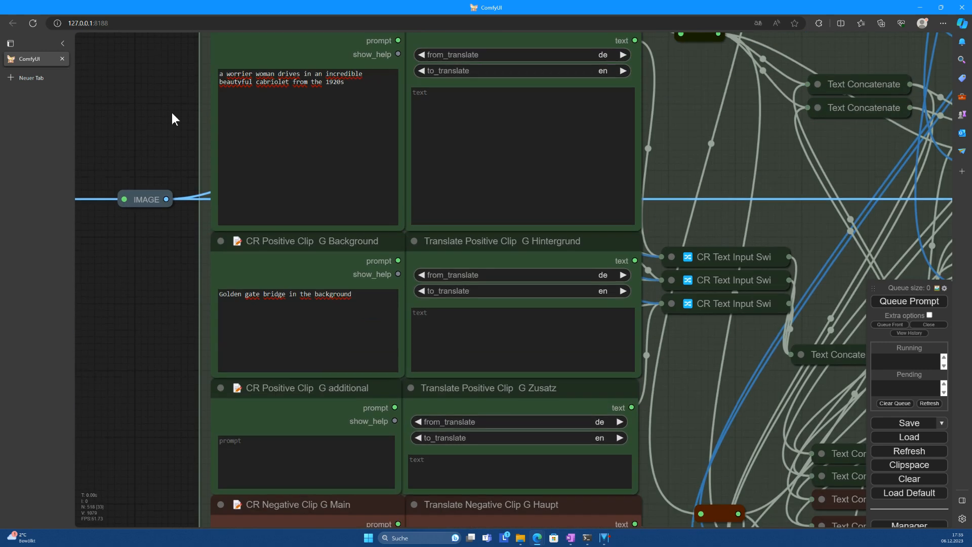
left_click_drag(375, 221, 179, 218)
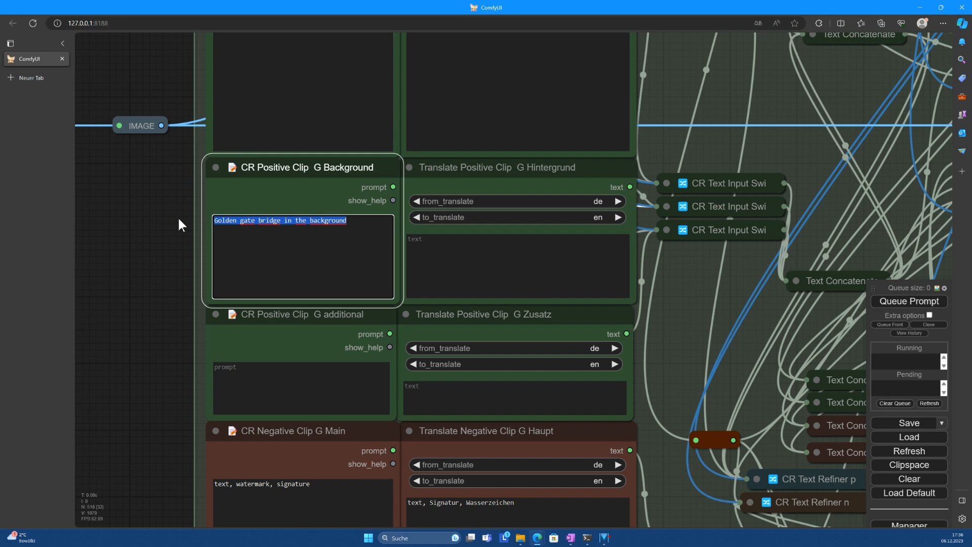
type("drives to the dessert")
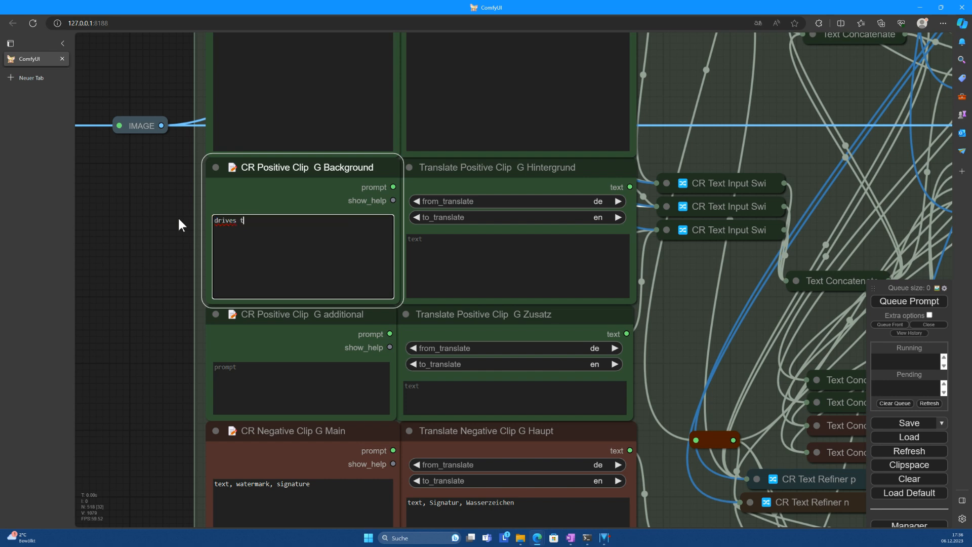
Activate the first Lora Loader in the Lora group, browse its LoRA folders, and bypass the loader again
scroll(156, 221, "down", 1)
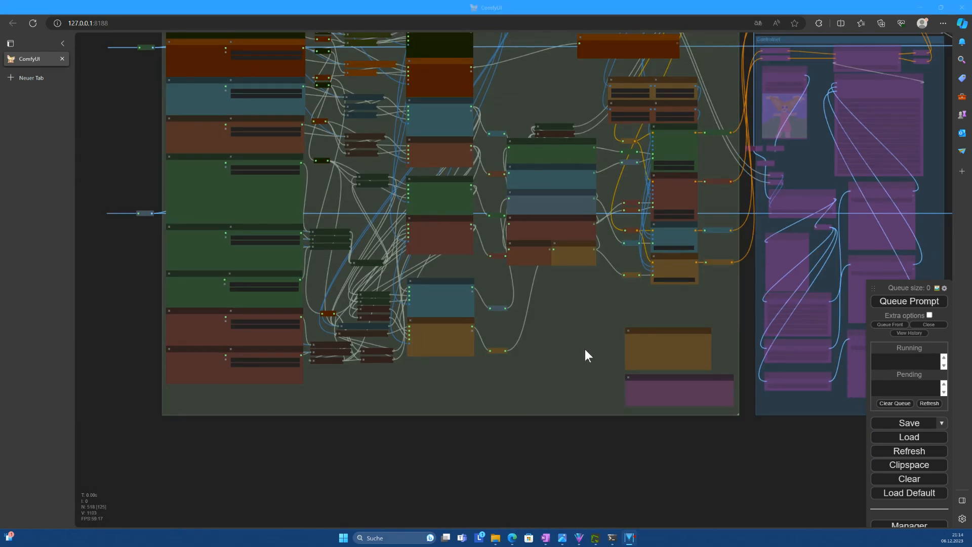
scroll(584, 348, "down", 10)
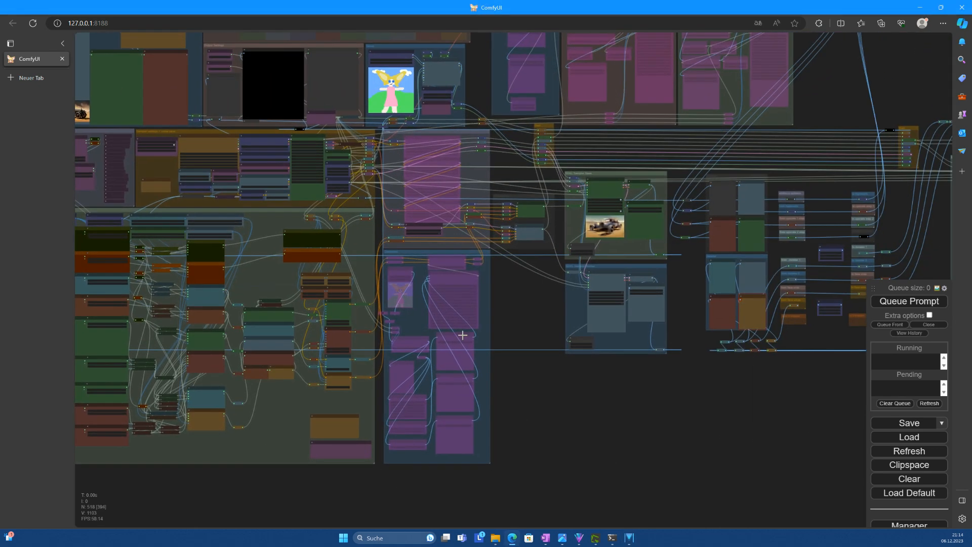
scroll(462, 335, "up", 12)
left_click_drag(371, 195, 577, 448)
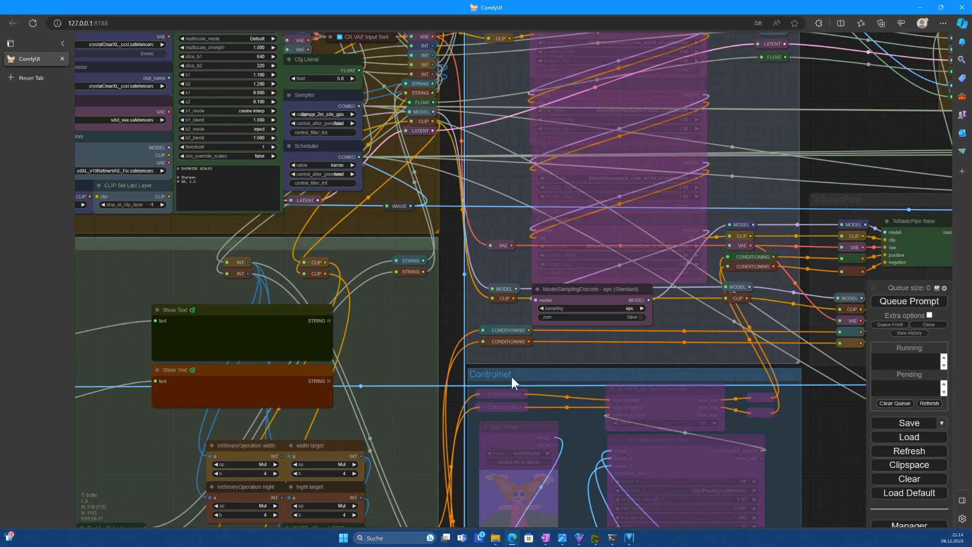
left_click_drag(502, 203, 496, 417)
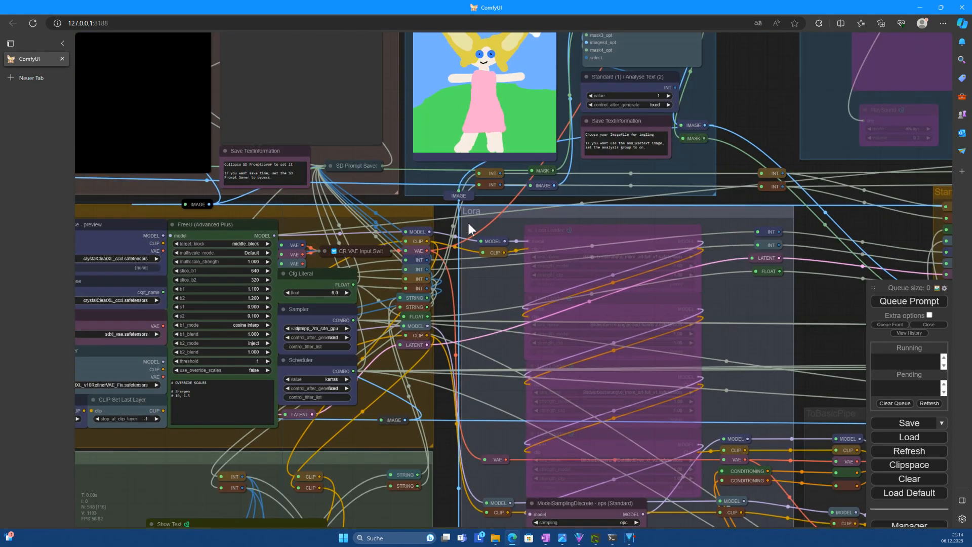
right_click(559, 232)
left_click(570, 380)
left_click(598, 256)
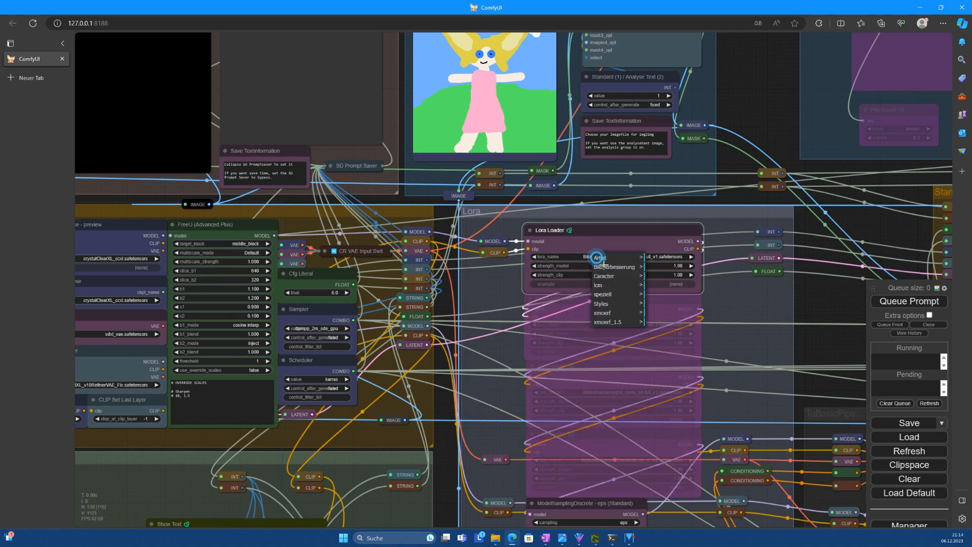
left_click(611, 294)
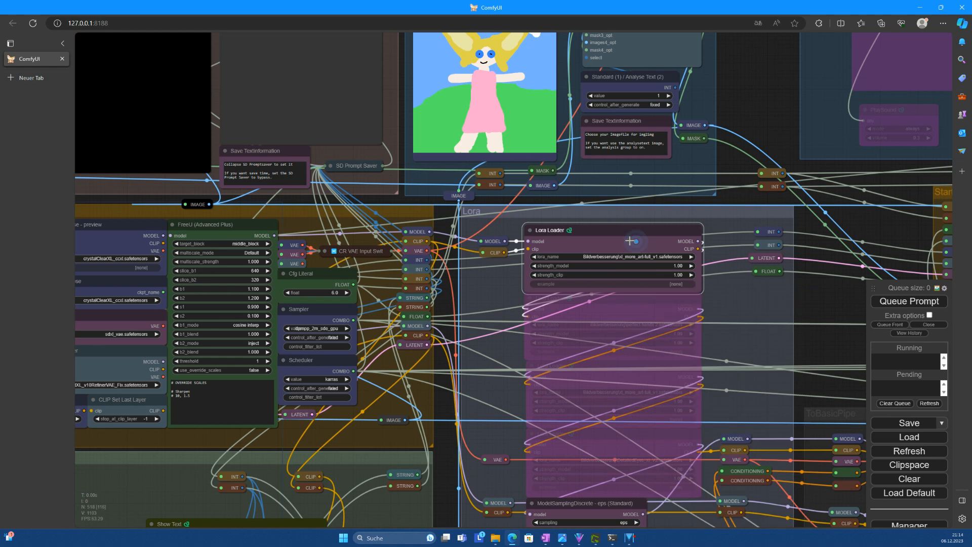
right_click(619, 227)
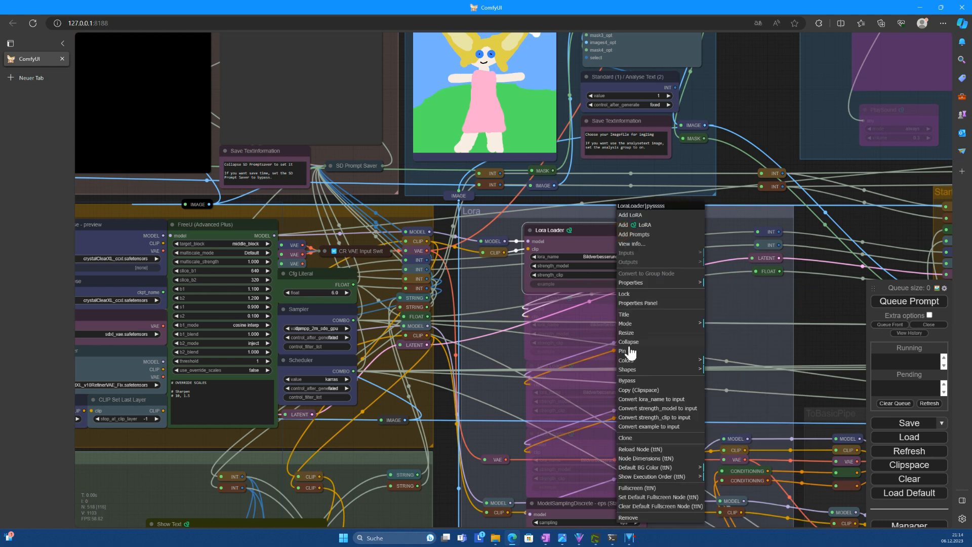
left_click(628, 380)
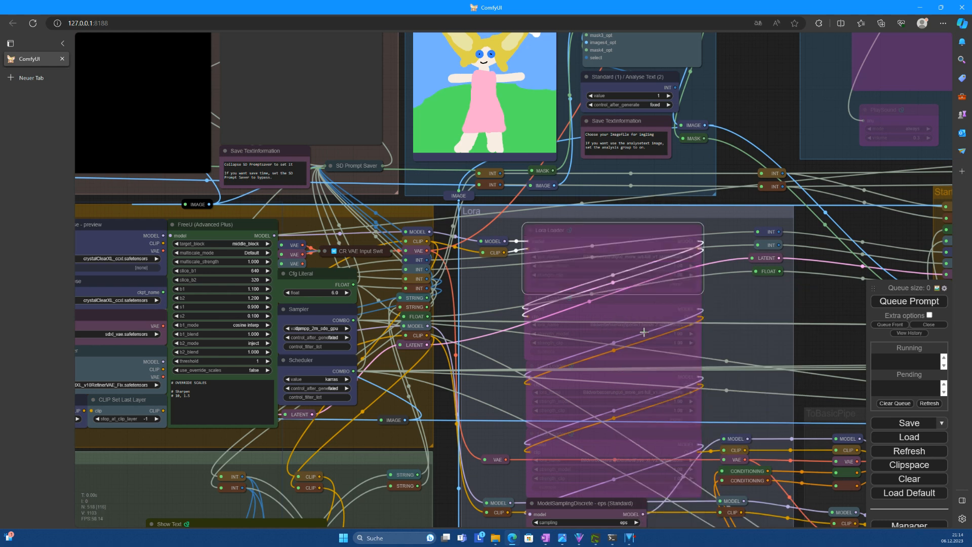
Bring the SDXL Sampler Base group into view and queue the prompt with the new Mad Max text
left_click_drag(854, 356, 400, 315)
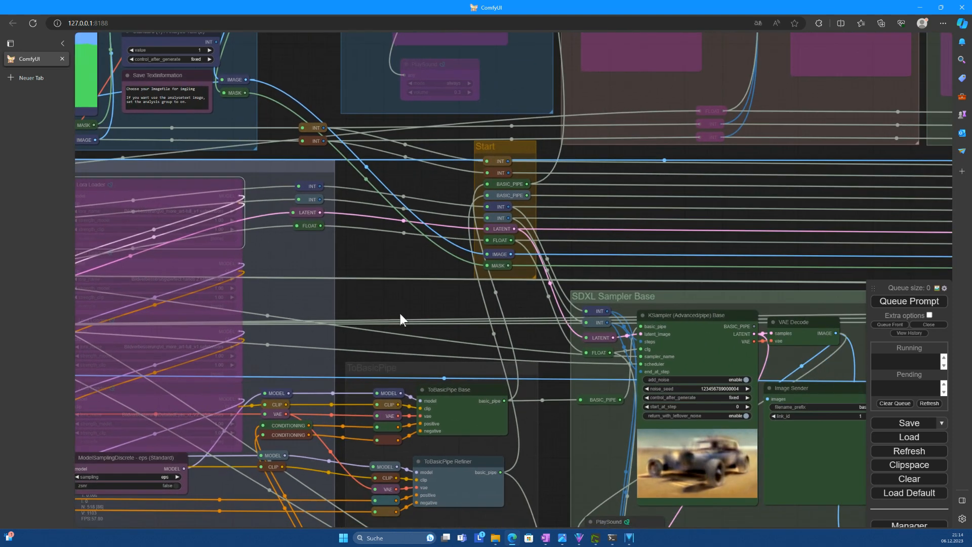
scroll(407, 319, "down", 3)
left_click_drag(797, 460, 630, 335)
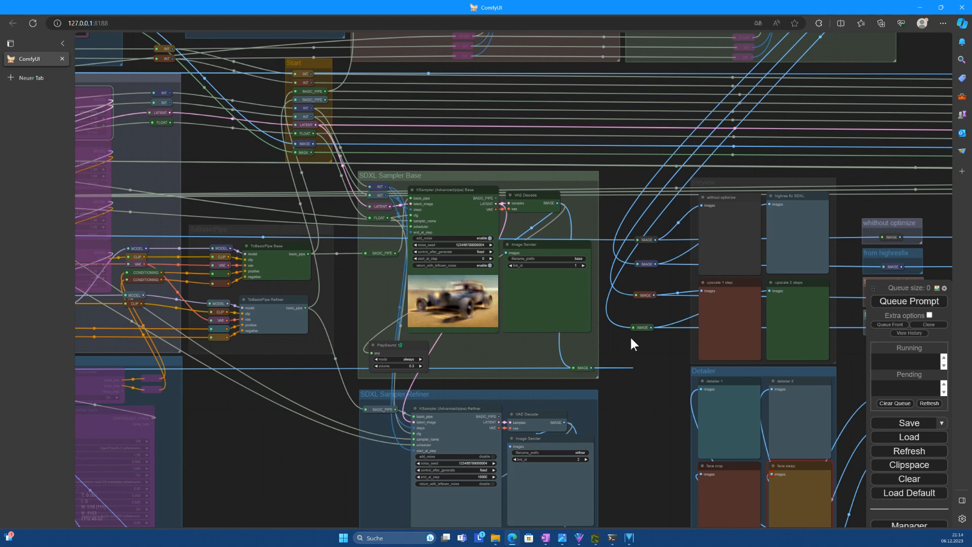
left_click(908, 305)
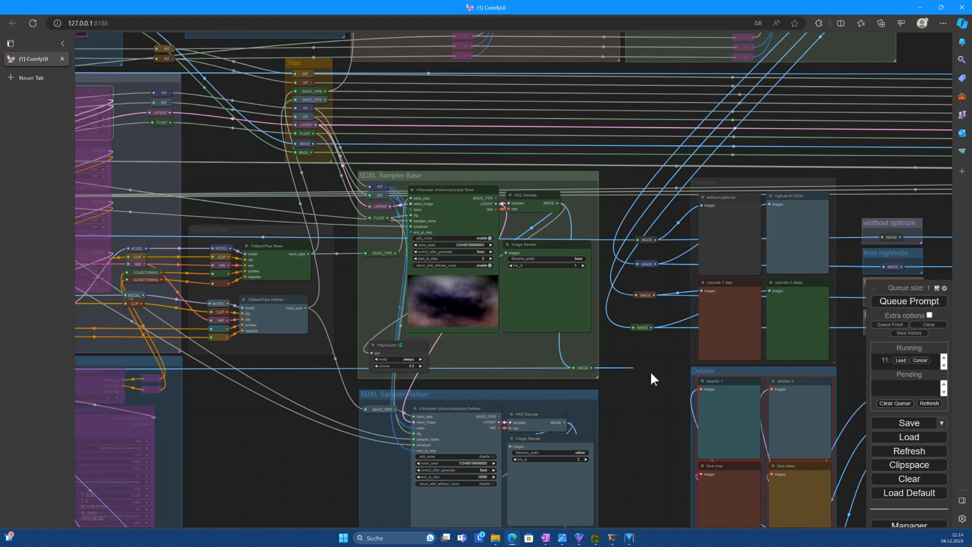
Examine the base sampler's live preview and the Image Sender result in the SDXL Sampler Base group
scroll(632, 377, "up", 4)
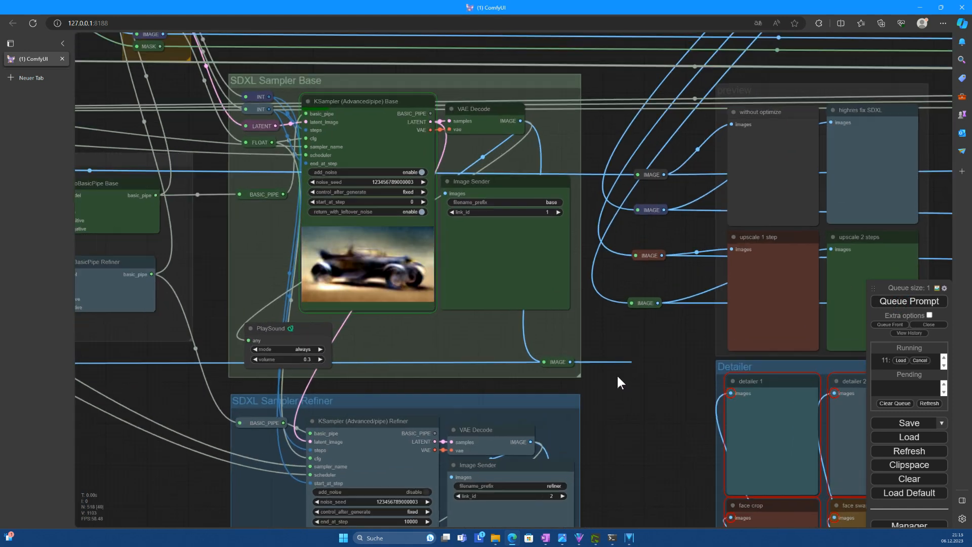
scroll(395, 291, "up", 3)
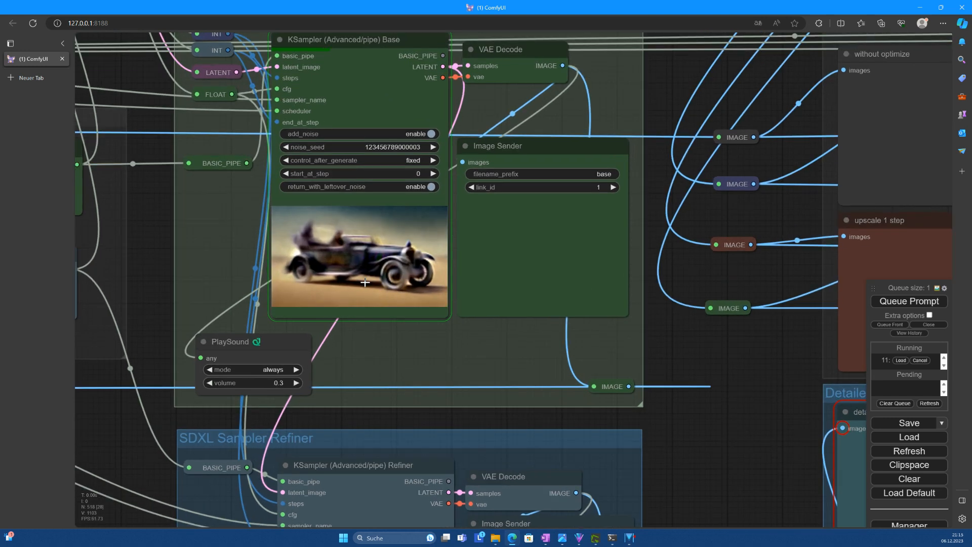
scroll(339, 252, "up", 6)
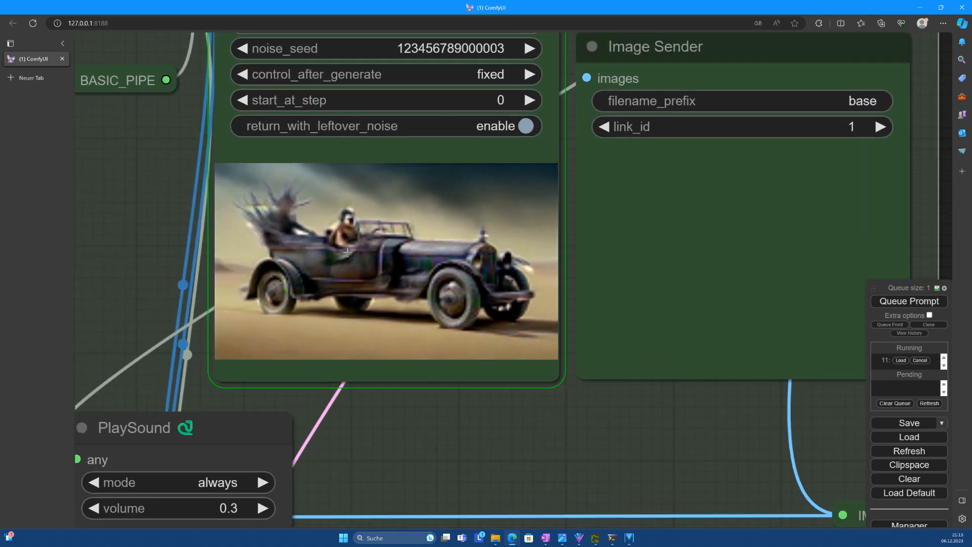
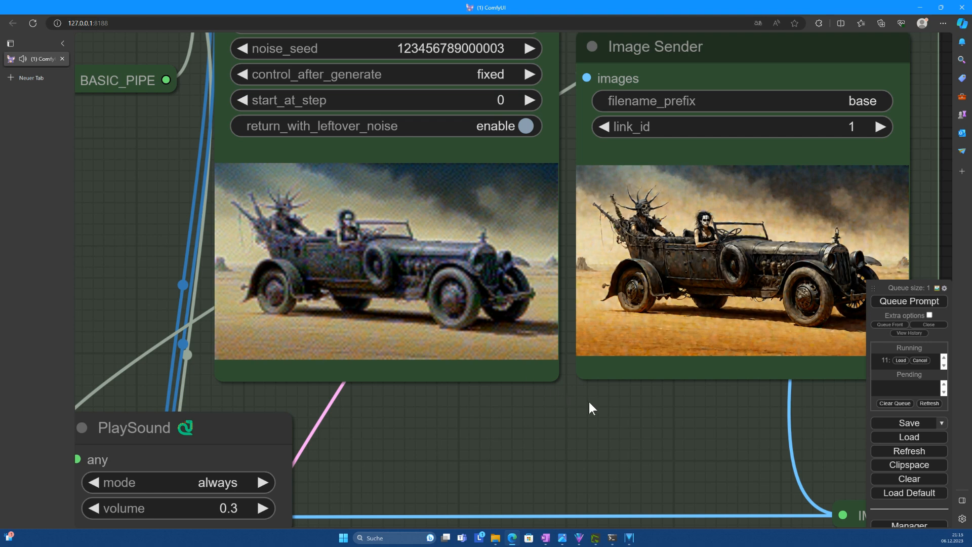
scroll(588, 401, "down", 5)
left_click_drag(827, 413, 683, 418)
scroll(688, 417, "down", 3)
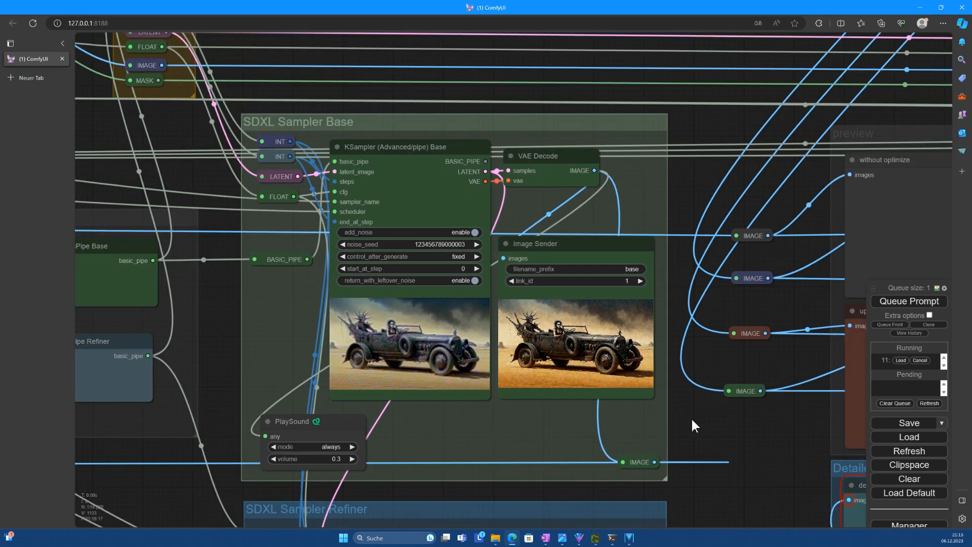
Cancel the running queue job with the sampler, refiner and preview groups in view
left_click_drag(726, 426, 549, 425)
scroll(548, 423, "down", 5)
left_click_drag(547, 382, 489, 433)
left_click(918, 360)
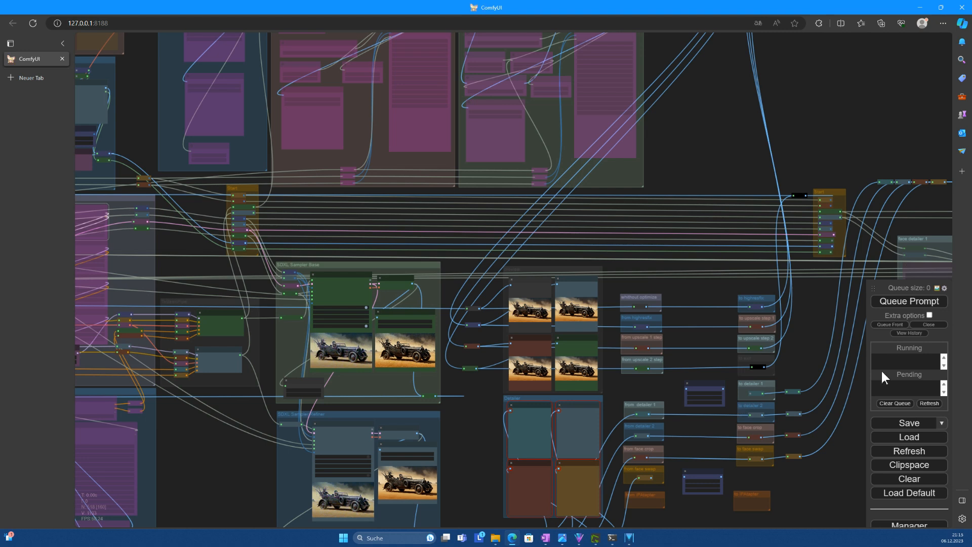
Connect the "from highresfix" image to detailer 1, and route "from detailer 2" through the upper ImageSharpen node into upscale step 1
scroll(596, 345, "up", 4)
left_click_drag(757, 330, 408, 218)
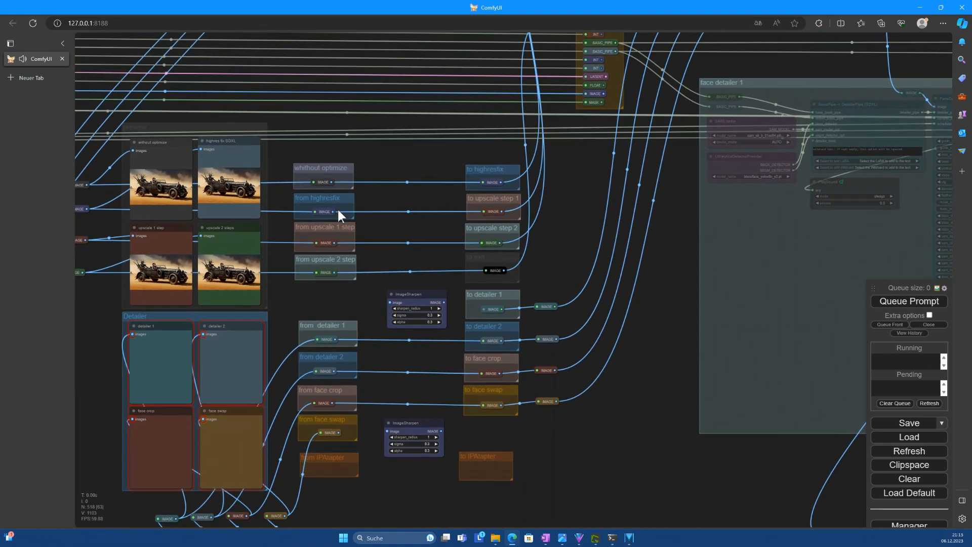
left_click_drag(333, 212, 491, 317)
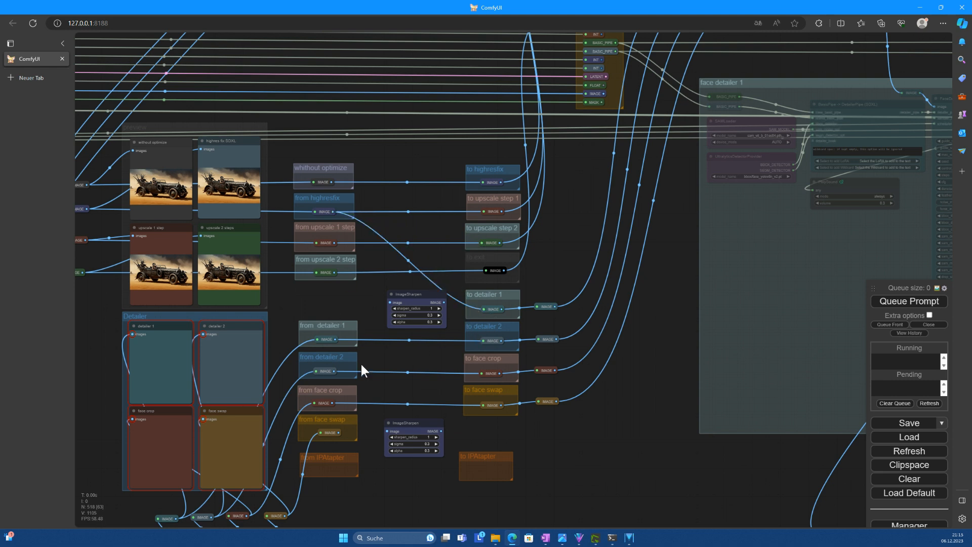
left_click_drag(378, 342, 391, 303)
left_click_drag(475, 222, 490, 217)
Connect "from upscale 1 step" to face crop, route "from face crop" through the lower ImageSharpen into upscale step 2, and move both ImageSharpen nodes up
left_click_drag(334, 243, 489, 382)
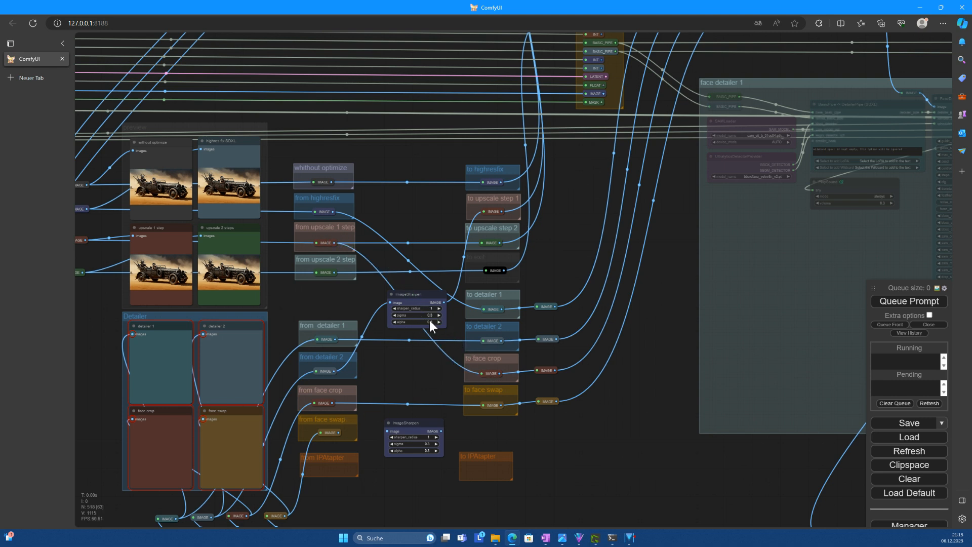
left_click_drag(332, 403, 481, 243)
left_click_drag(425, 306, 428, 215)
left_click_drag(425, 429, 412, 361)
Set the nodes of the highresfix, Ultimate upscale and 2 Step Upscale groups to Always
scroll(562, 422, "down", 7)
left_click_drag(605, 428, 720, 480)
right_click(246, 236)
left_click(303, 298)
right_click(341, 232)
left_click(397, 293)
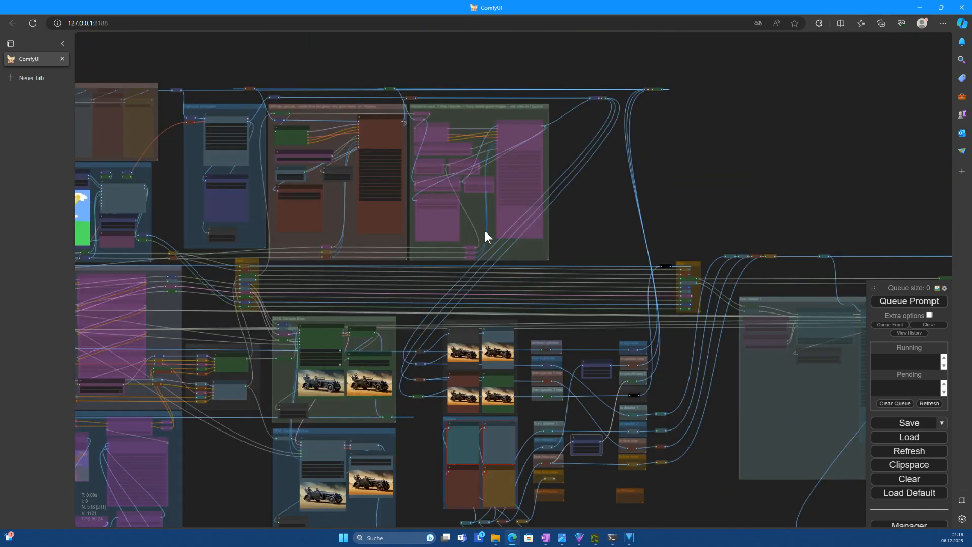
right_click(480, 216)
left_click(537, 275)
Set the nodes of the face detailer 1, face detailer 2 and face crop groups to Always
scroll(728, 481, "down", 4)
left_click_drag(729, 482, 524, 436)
right_click(551, 397)
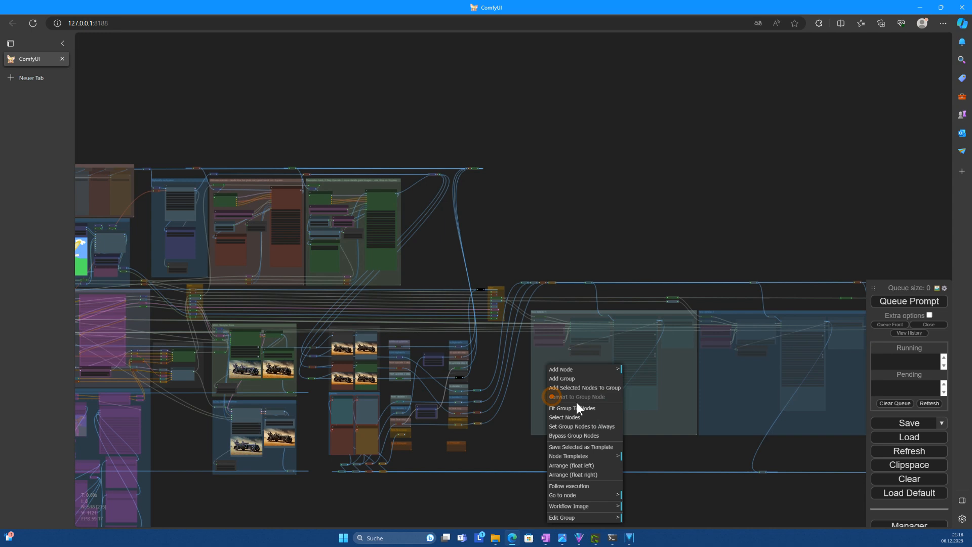
left_click(601, 427)
right_click(738, 400)
left_click(787, 428)
scroll(805, 460, "down", 2)
left_click_drag(804, 460, 436, 430)
right_click(680, 396)
left_click(734, 427)
Queue the prompt with the rewired detailer, face crop and upscale chain
scroll(606, 412, "down", 4)
left_click_drag(450, 486, 597, 481)
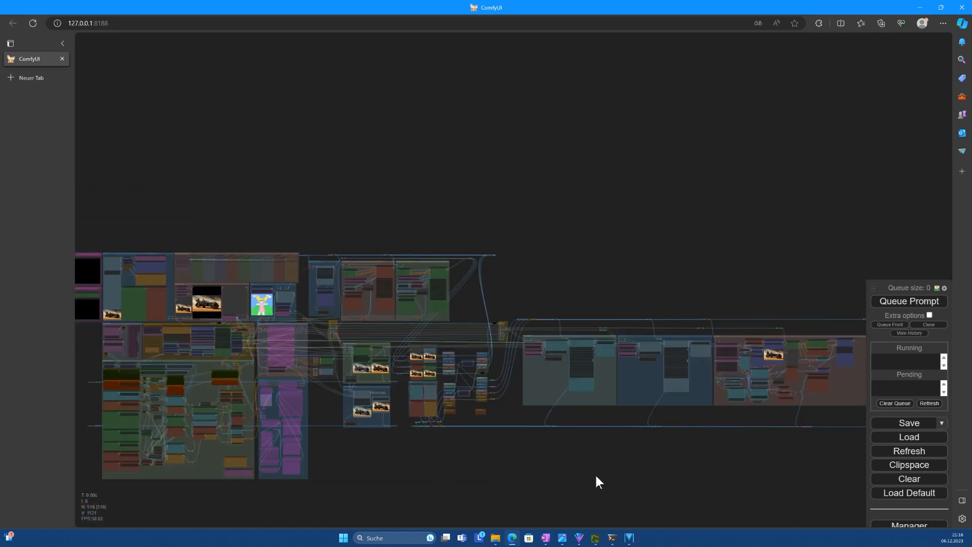
left_click(897, 301)
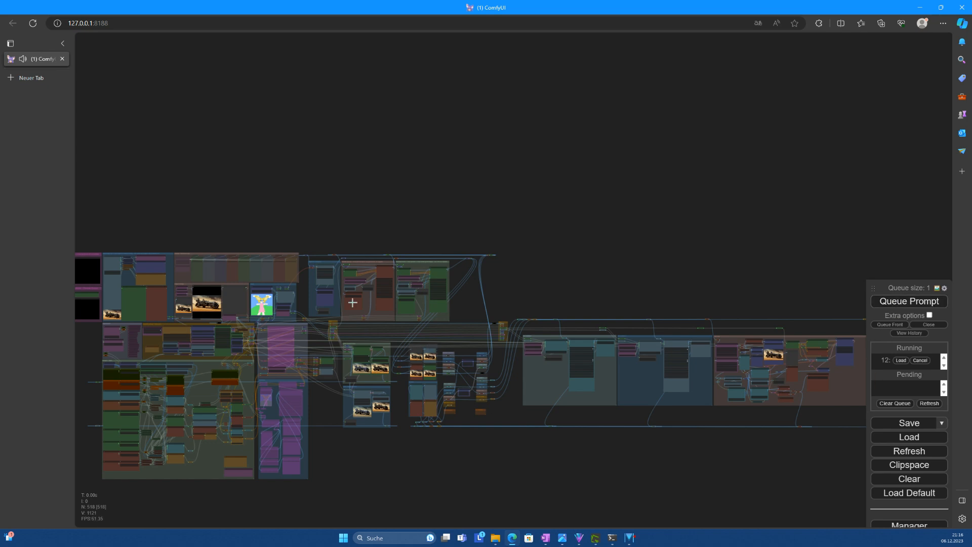
Examine the face previews and output images in the face detailer 1 and face detailer 2 groups during the run
scroll(353, 303, "up", 11)
left_click_drag(756, 452, 603, 278)
left_click_drag(721, 441, 460, 431)
scroll(676, 350, "up", 4)
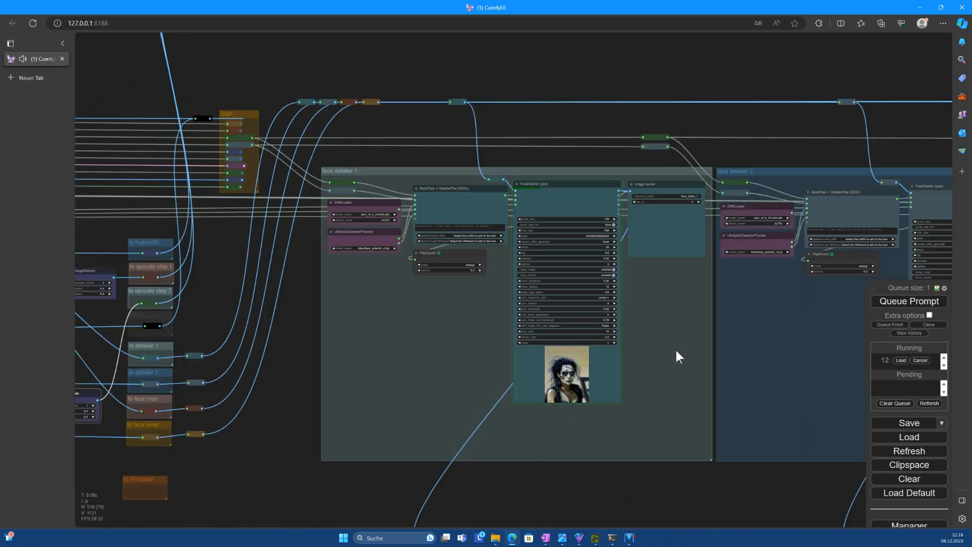
scroll(638, 348, "up", 4)
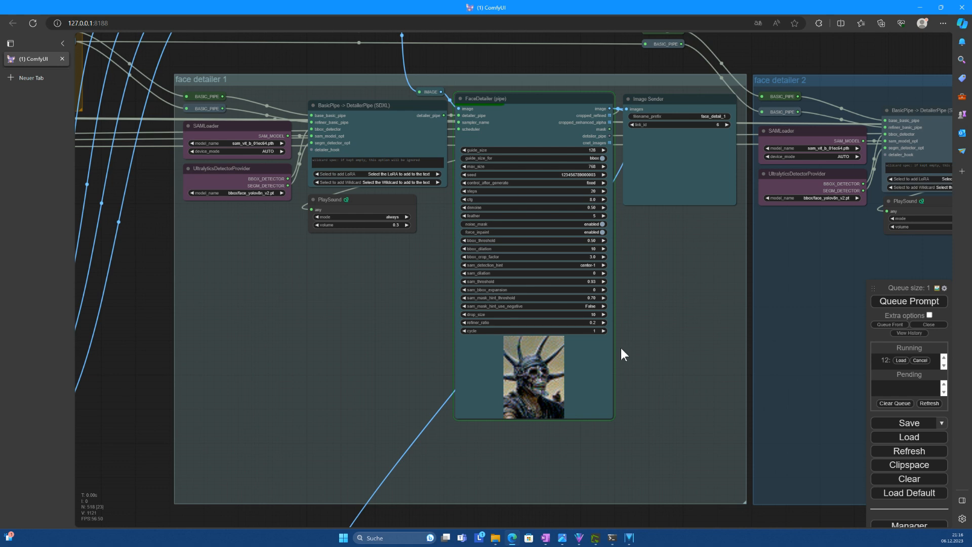
scroll(624, 350, "down", 3)
left_click_drag(762, 485, 401, 476)
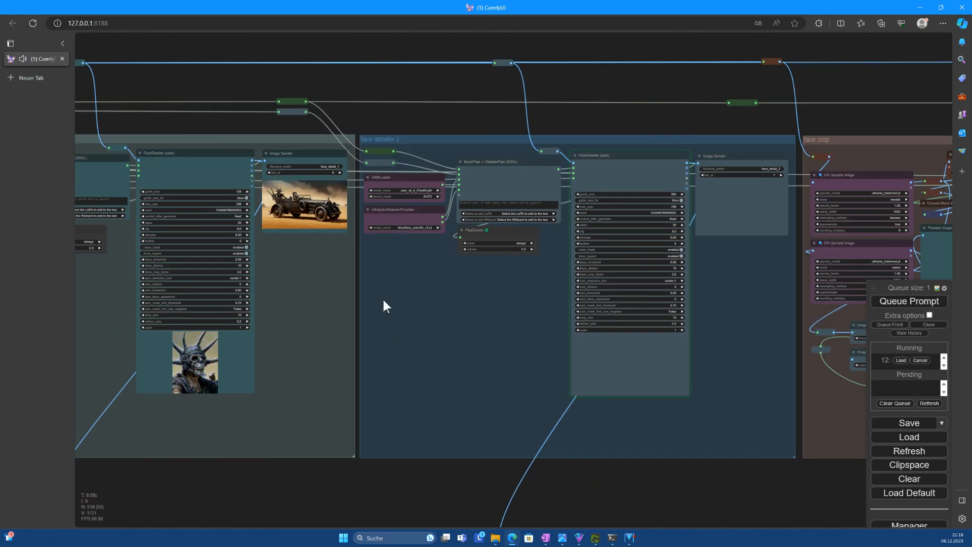
left_click_drag(727, 480, 521, 502)
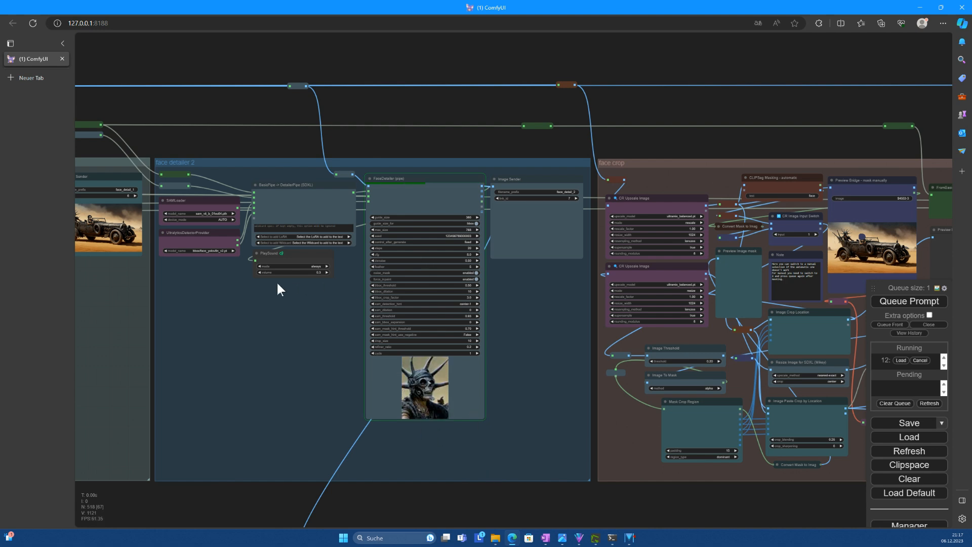
Examine the Ultimate upscale group's settings and the upscale models available in its loader
scroll(269, 301, "down", 3)
left_click_drag(263, 167, 719, 220)
left_click_drag(410, 128, 843, 166)
left_click_drag(573, 210, 802, 284)
scroll(551, 268, "up", 5)
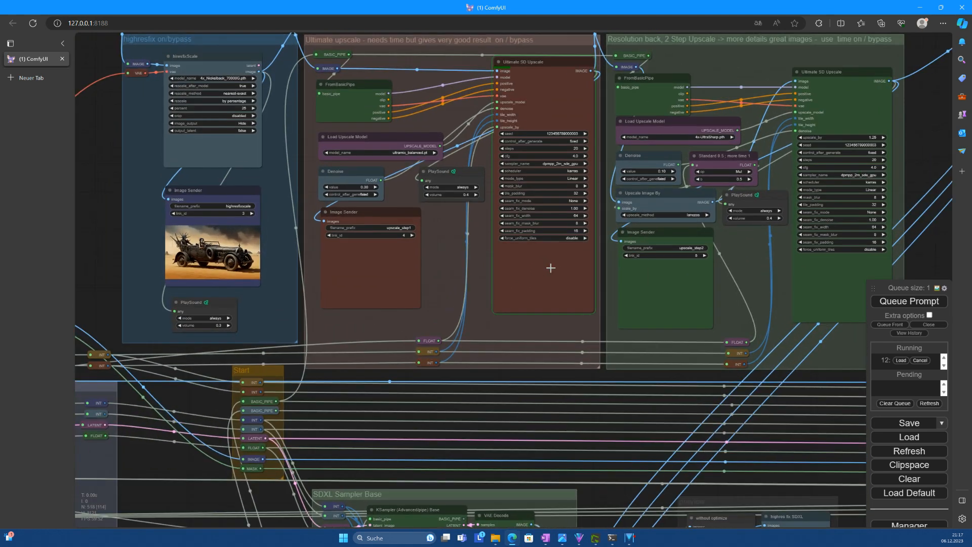
scroll(550, 267, "up", 1)
left_click_drag(440, 252, 554, 333)
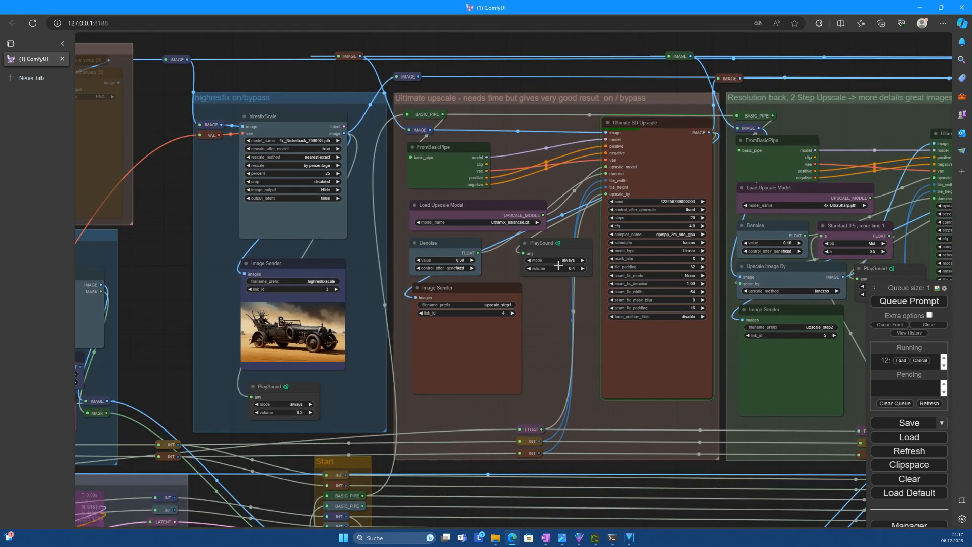
left_click(503, 223)
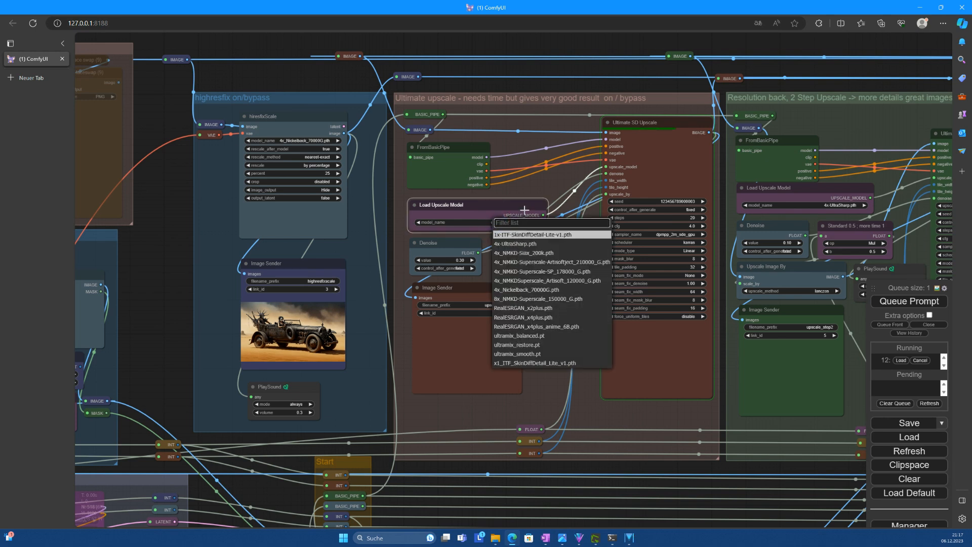
left_click(528, 192)
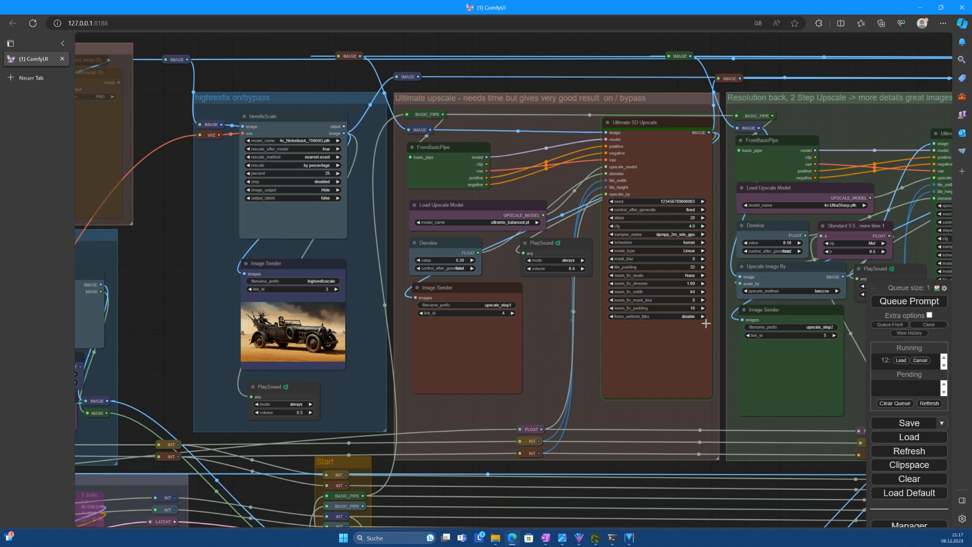
Check the upscaling progress in the SDXL console and the tile preview in the Ultimate SD Upscale node
scroll(515, 422, "down", 4)
left_click_drag(515, 422, 940, 380)
left_click_drag(209, 481, 103, 309)
scroll(466, 315, "up", 9)
scroll(745, 376, "down", 14)
left_click(614, 539)
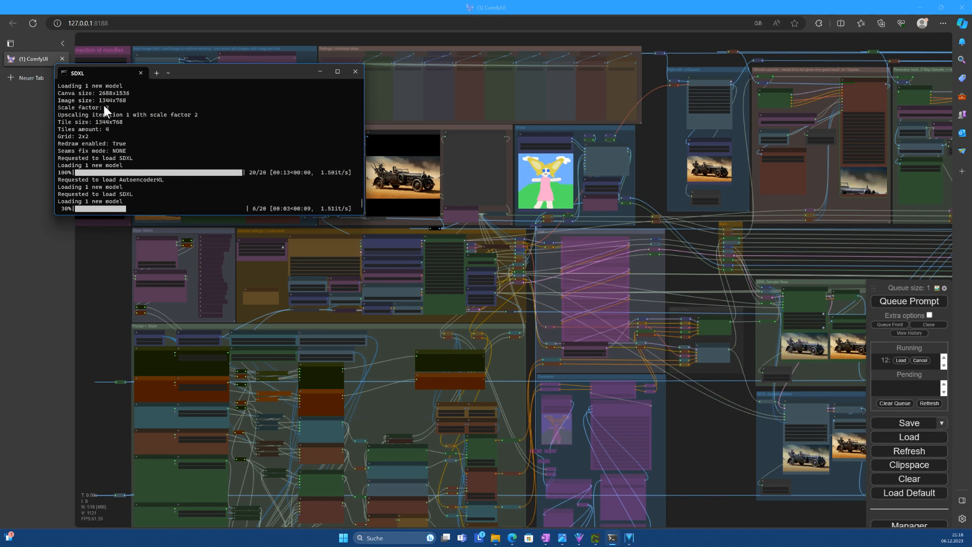
scroll(597, 405, "down", 6)
left_click_drag(781, 496, 478, 489)
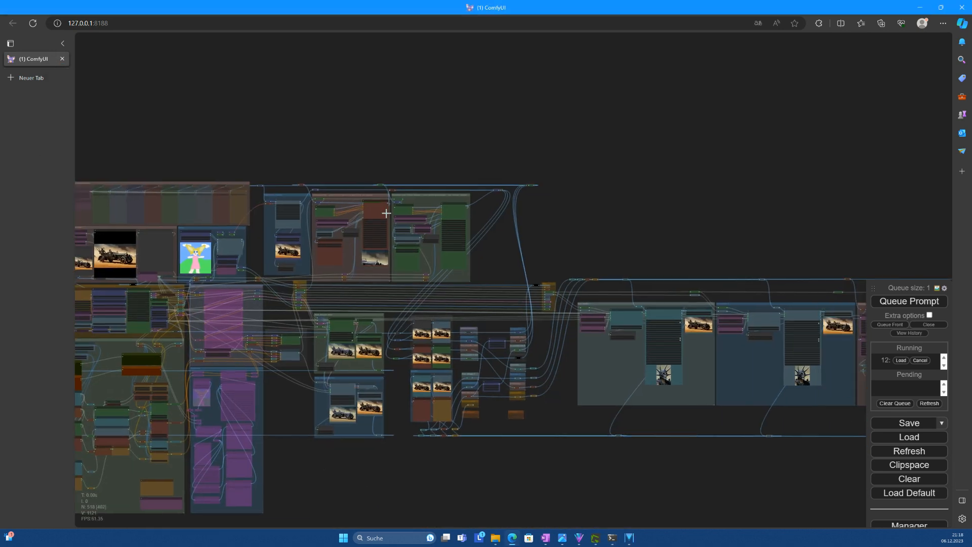
scroll(359, 257, "up", 12)
left_click_drag(742, 280, 756, 278)
scroll(422, 240, "up", 9)
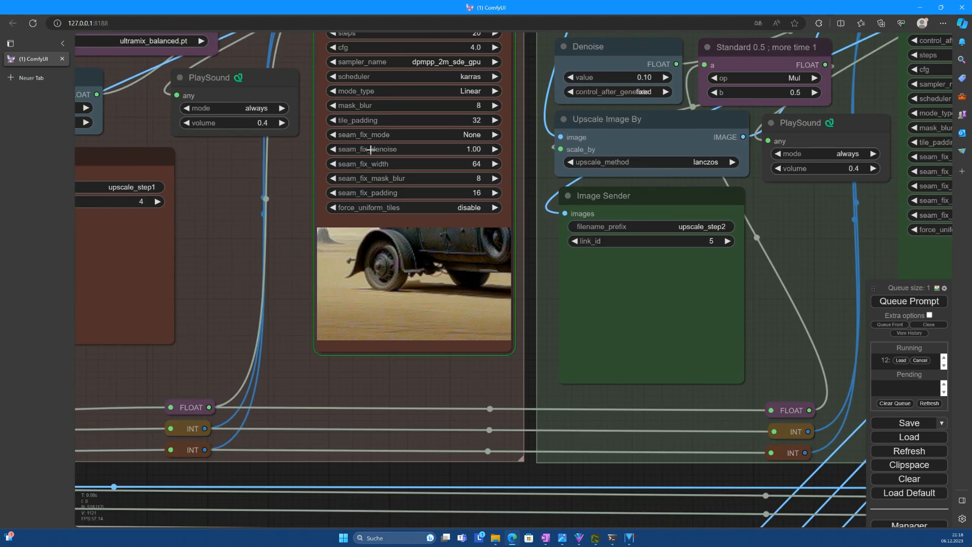
Examine the face crop group, trying its image input switch on 2 and setting it back to 1
scroll(577, 238, "down", 10)
left_click_drag(848, 246, 81, 127)
left_click_drag(372, 454, 184, 306)
left_click_drag(630, 496, 307, 482)
scroll(739, 499, "down", 2)
left_click_drag(758, 500, 417, 513)
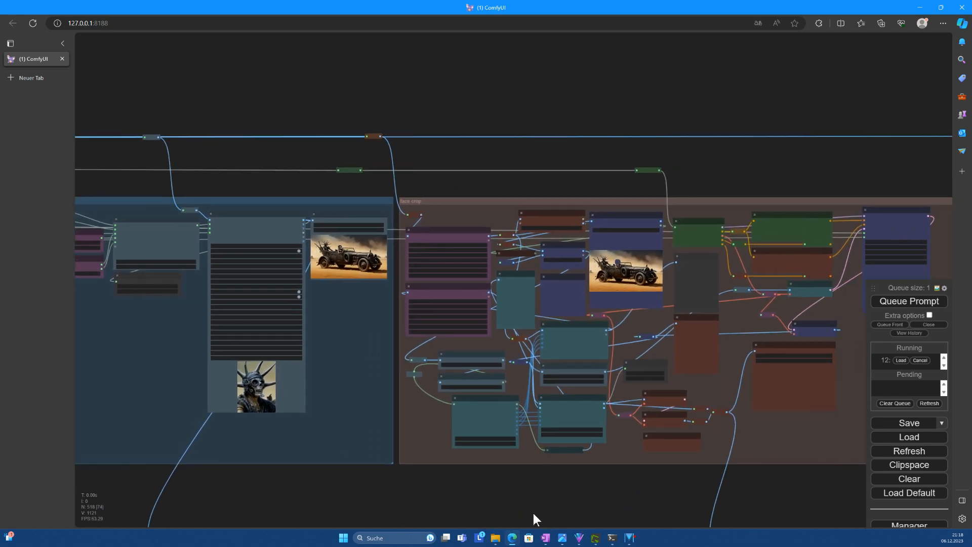
left_click_drag(557, 497, 451, 498)
scroll(465, 446, "up", 2)
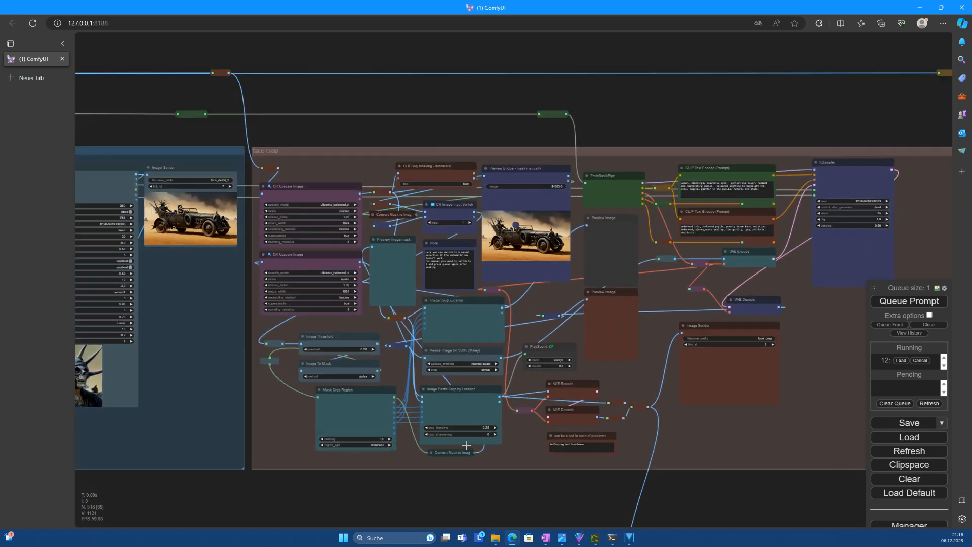
scroll(466, 445, "up", 2)
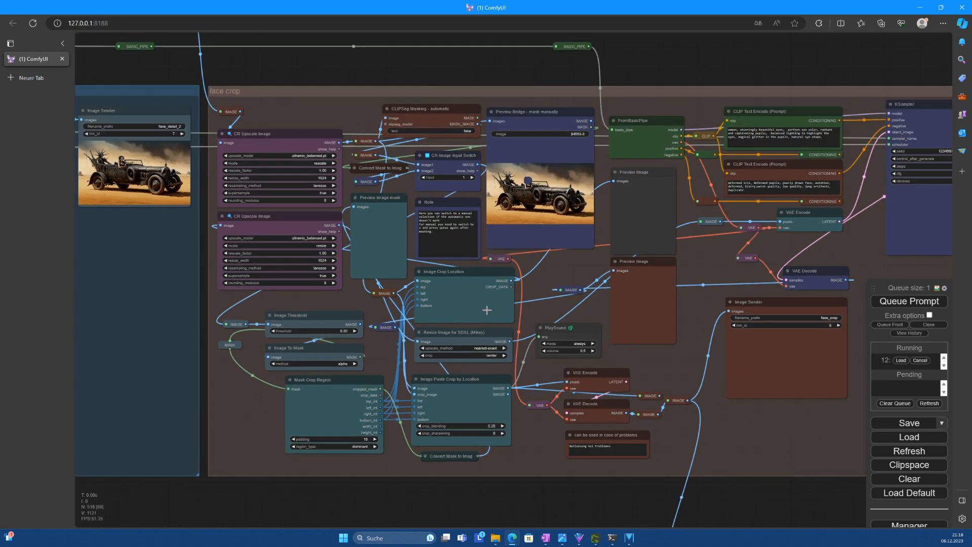
scroll(487, 309, "up", 1)
scroll(491, 306, "up", 1)
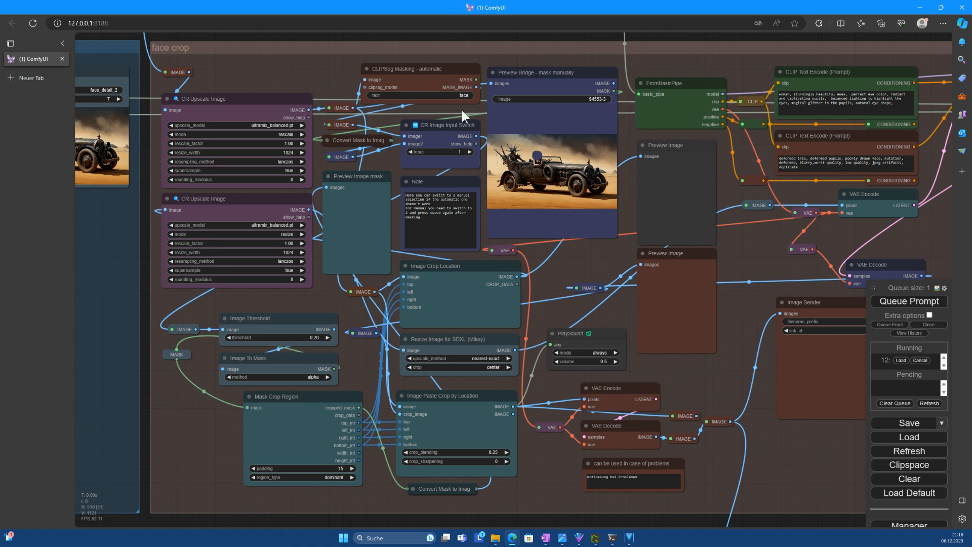
left_click(470, 152)
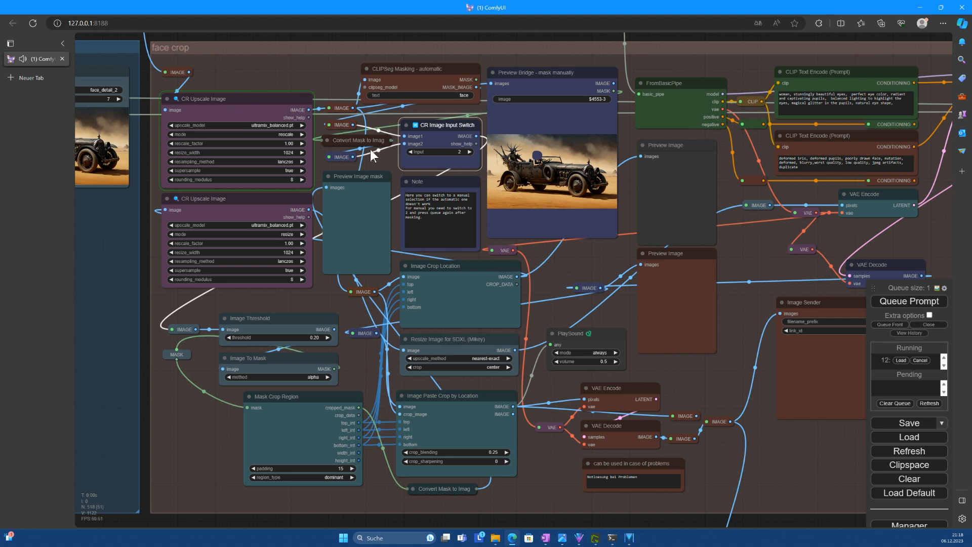
left_click(410, 152)
Connect the pipe's positive conditioning reroute to the positive input of the face crop KSampler, replacing the custom eye prompt
left_click_drag(769, 239, 512, 293)
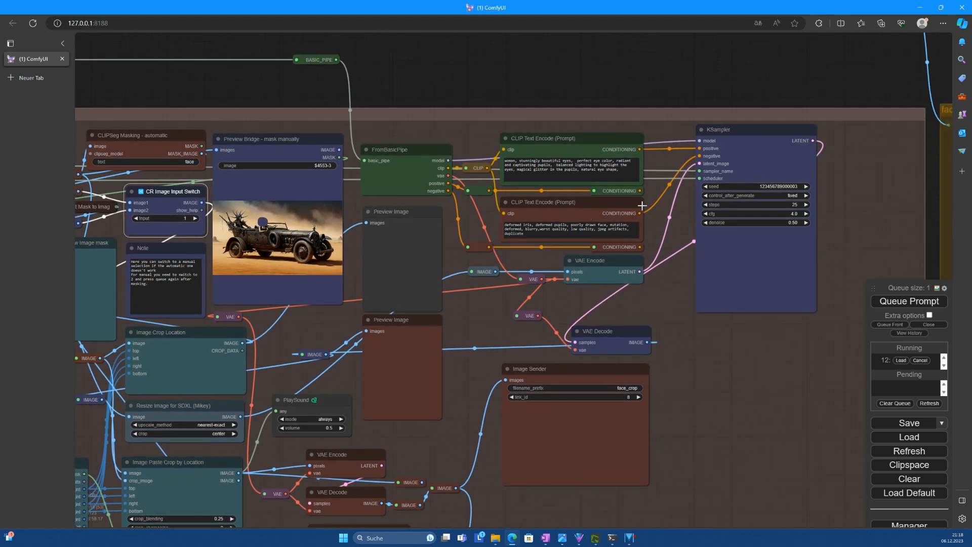
scroll(658, 200, "up", 6)
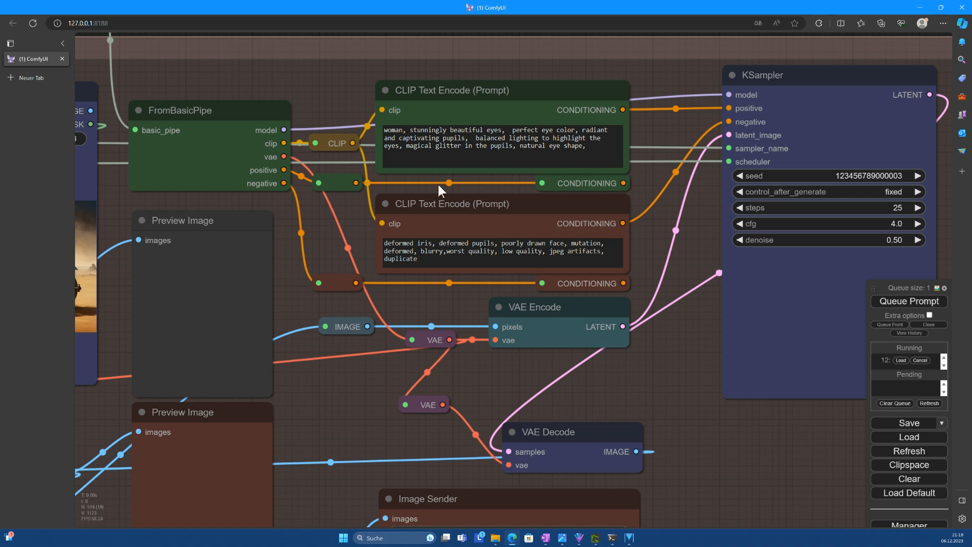
scroll(344, 396, "down", 5)
left_click_drag(347, 393, 652, 334)
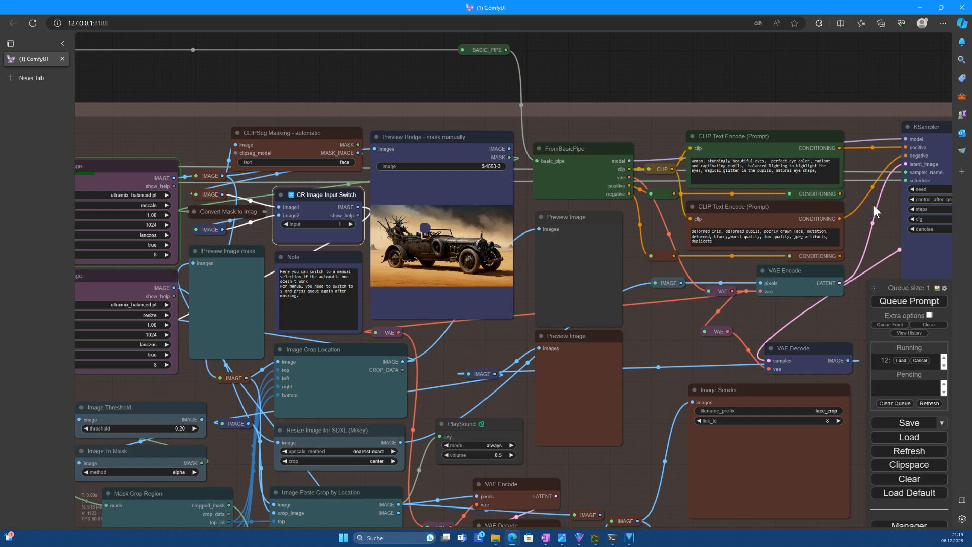
left_click_drag(840, 193, 908, 150)
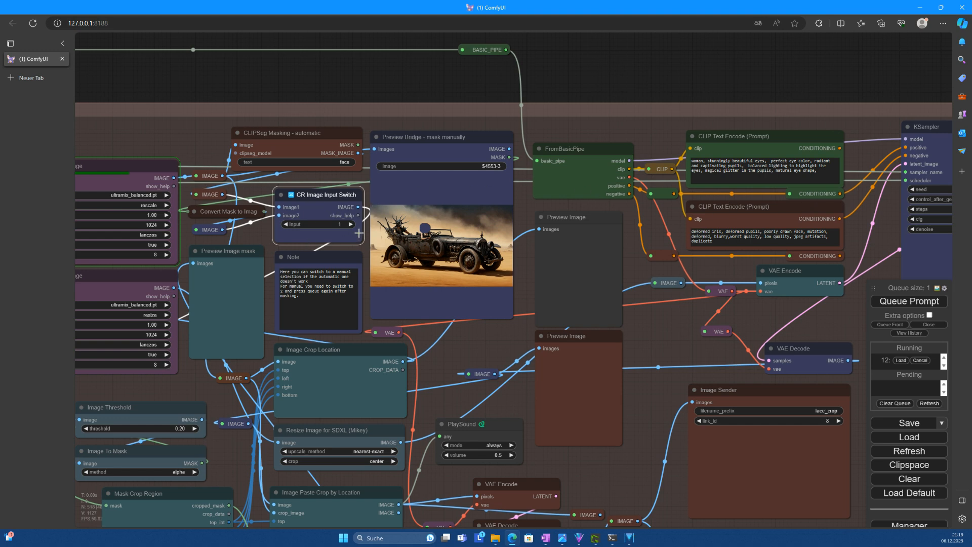
Toggle the image input switch to 2 and back to 1, and examine the mask bridge and cropped face previews
left_click(350, 224)
left_click(286, 224)
scroll(423, 263, "up", 12)
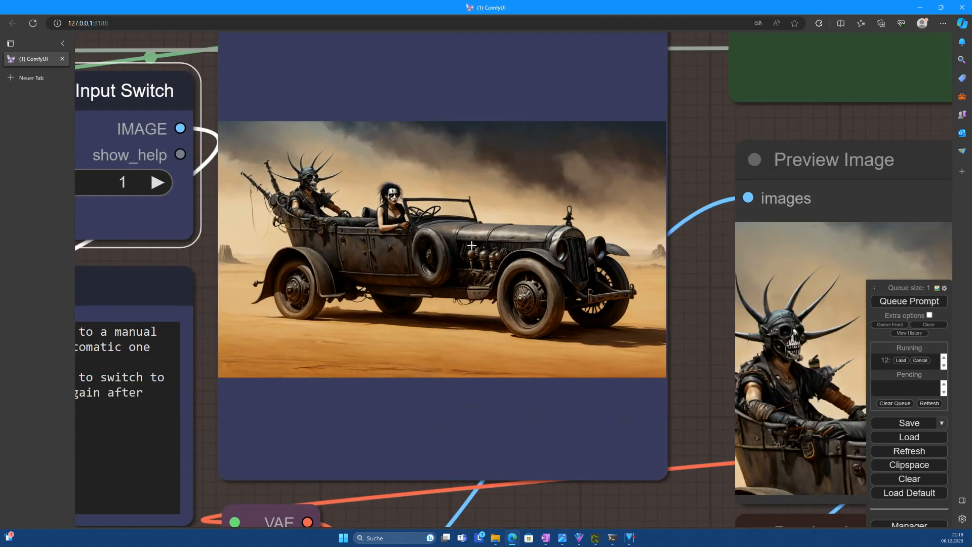
scroll(667, 357, "down", 6)
left_click_drag(667, 356, 361, 286)
scroll(361, 283, "up", 4)
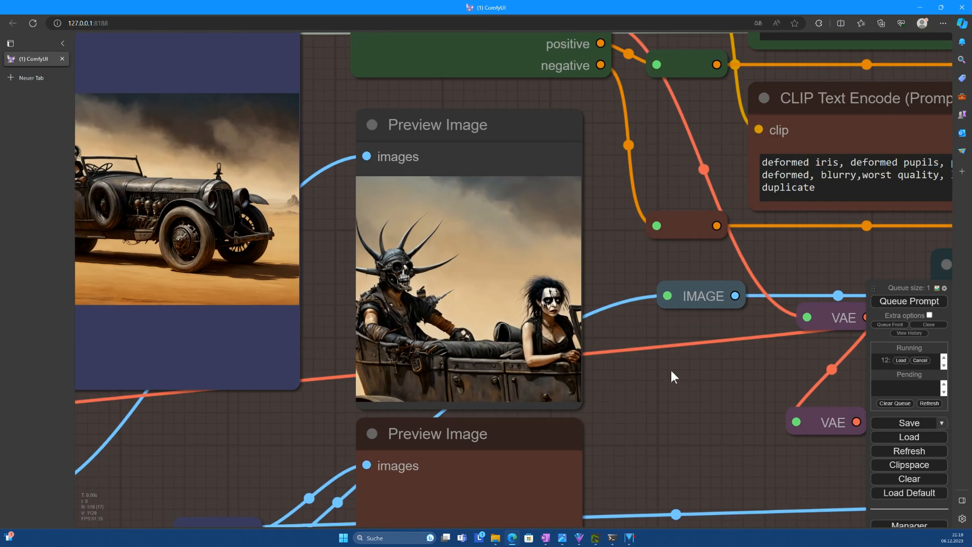
scroll(671, 375, "down", 4)
scroll(697, 378, "down", 1)
left_click(698, 377)
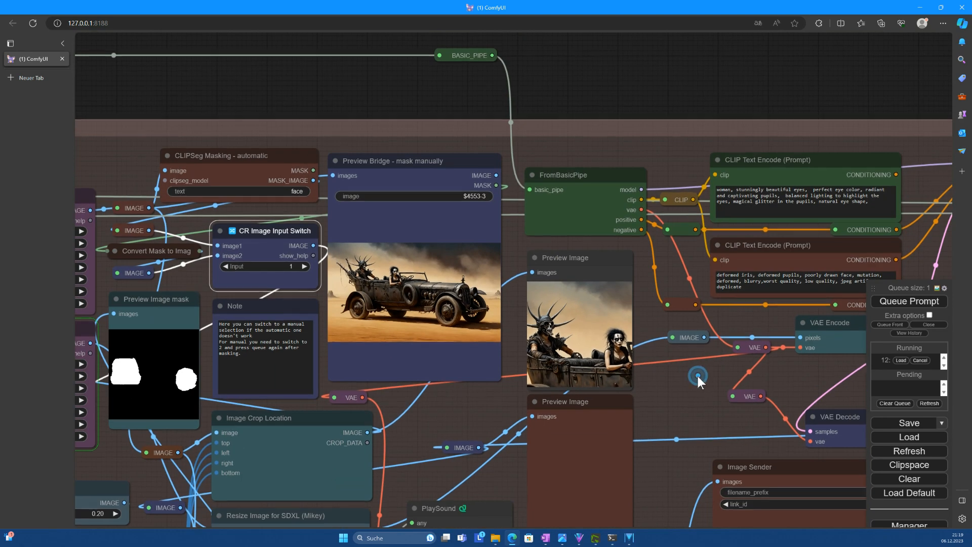
Examine the face crop KSampler's sampling preview during the run
scroll(697, 376, "down", 3)
left_click_drag(690, 381, 427, 355)
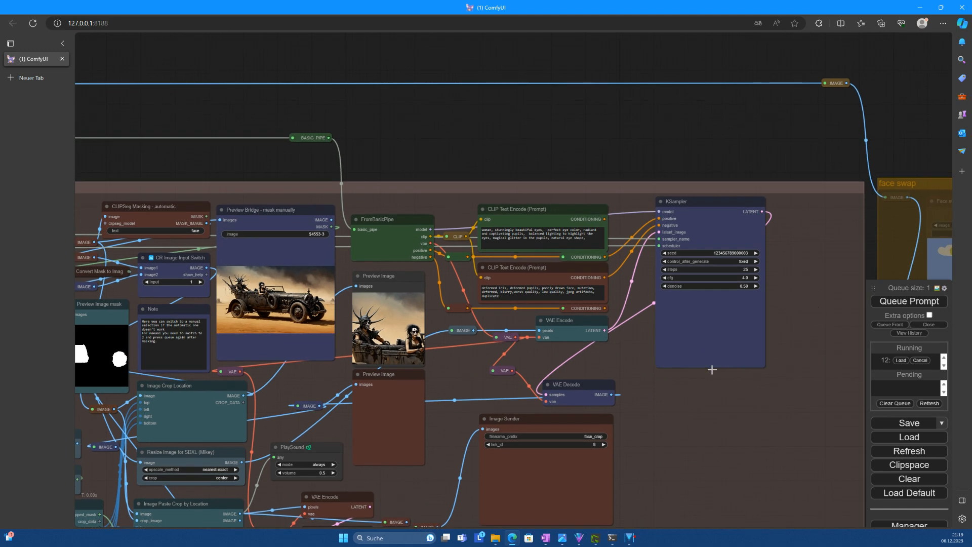
left_click_drag(682, 390, 752, 314)
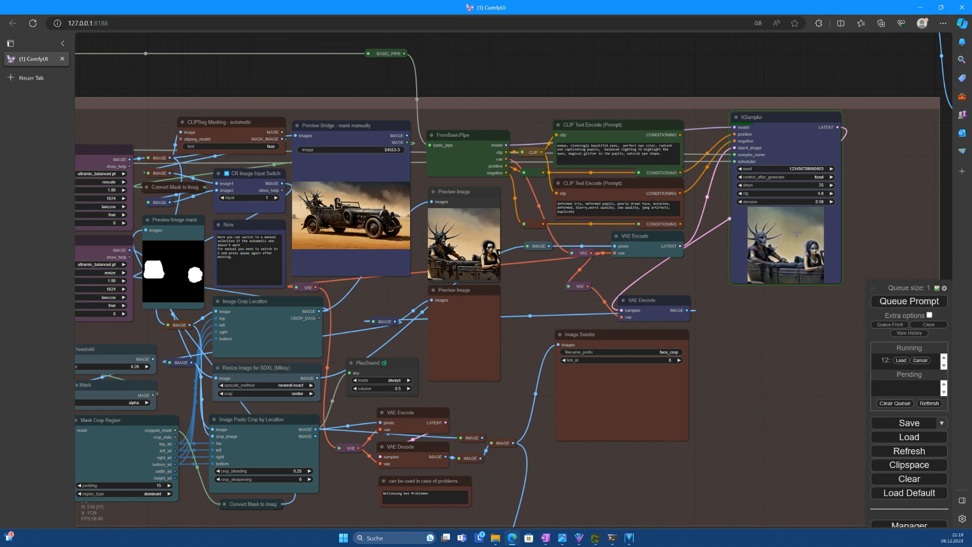
scroll(765, 315, "up", 9)
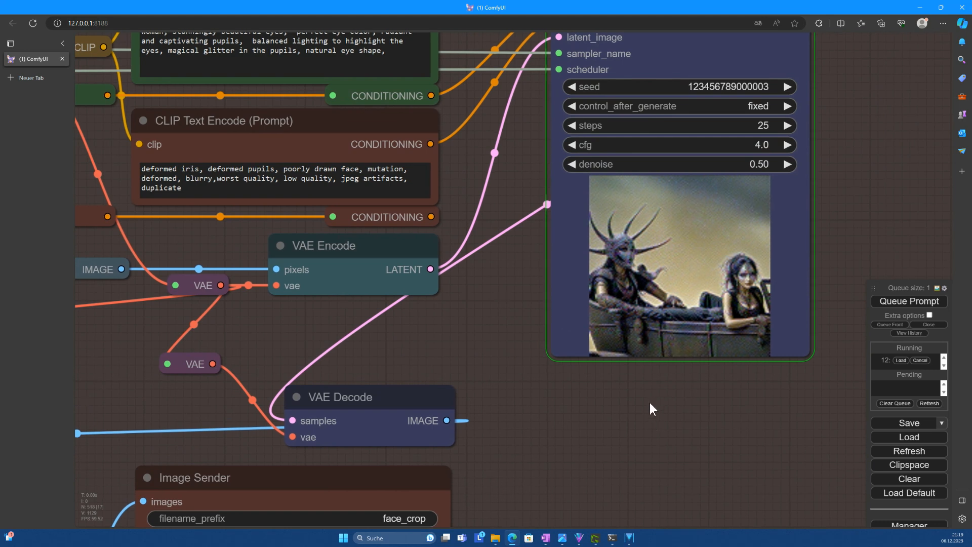
scroll(646, 403, "down", 5)
left_click_drag(262, 497, 460, 387)
scroll(456, 432, "down", 6)
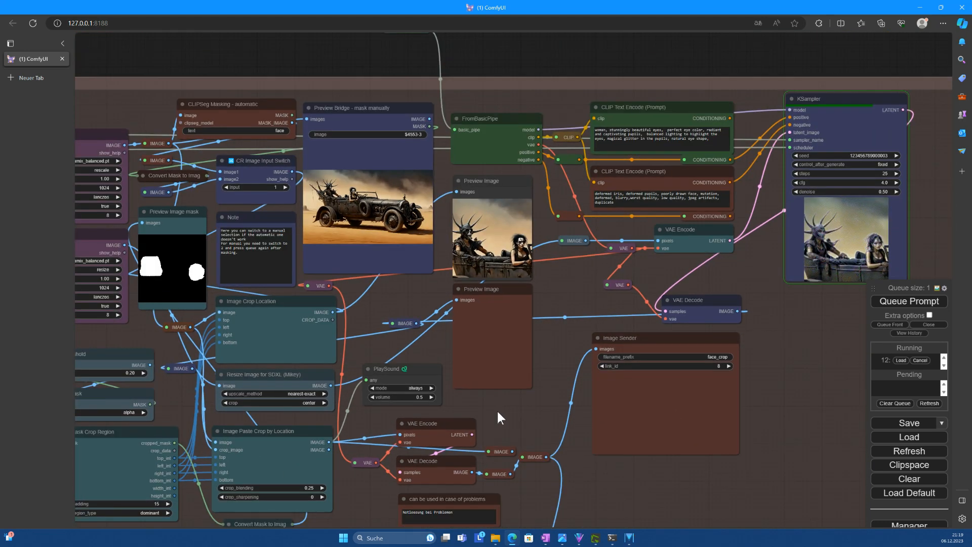
Examine the reworked faces up close in the lower Preview Image node of the face crop group
left_click_drag(498, 414, 507, 449)
scroll(507, 429, "up", 7)
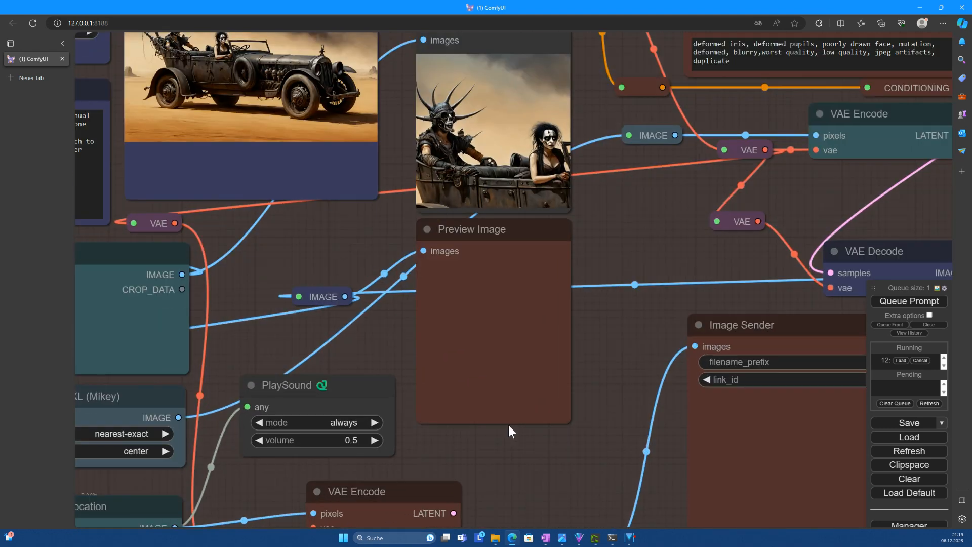
left_click_drag(621, 332, 527, 390)
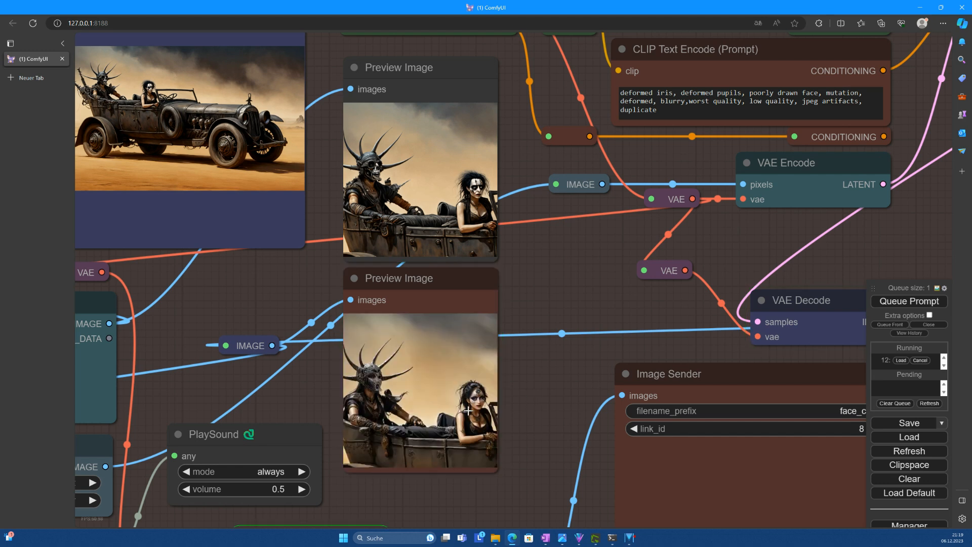
scroll(547, 407, "up", 5)
scroll(563, 423, "up", 5)
left_click_drag(538, 423, 701, 357)
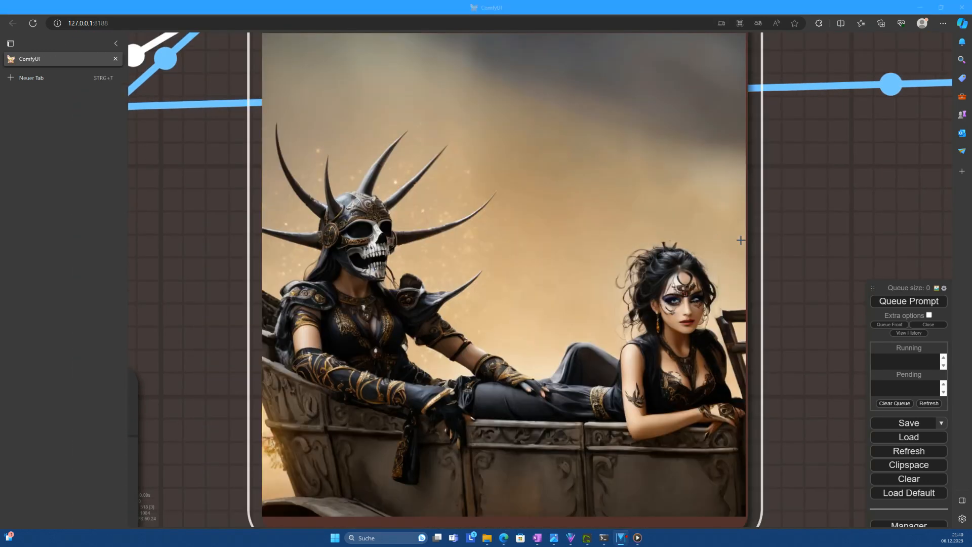
scroll(805, 211, "down", 18)
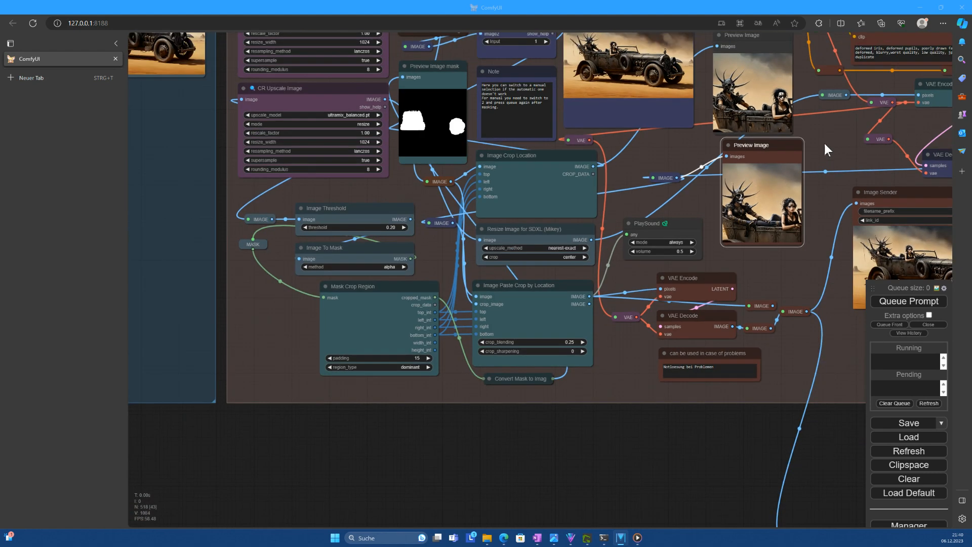
Set the CR Image Input Switch in the face crop group to input 2 for manual masking
left_click_drag(824, 149, 763, 368)
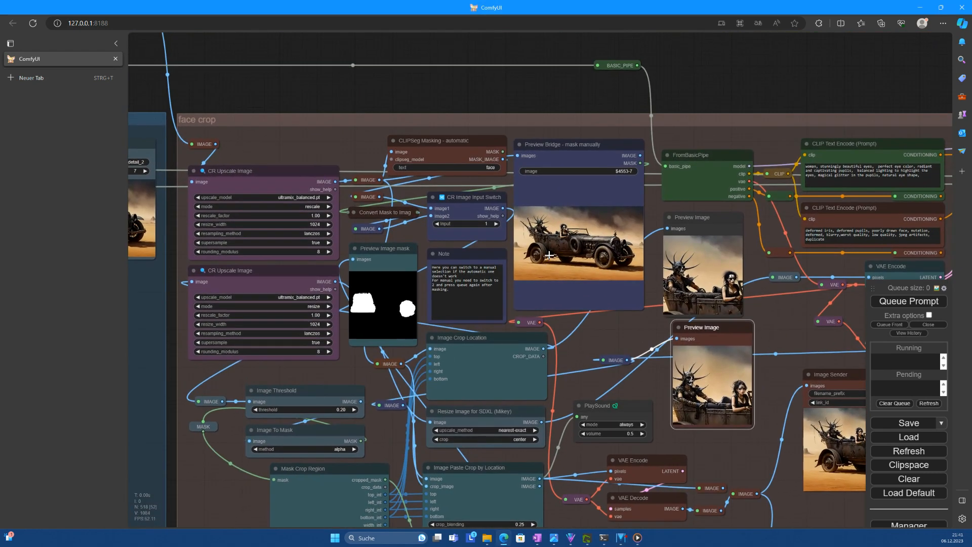
scroll(516, 229, "up", 5)
left_click(469, 210)
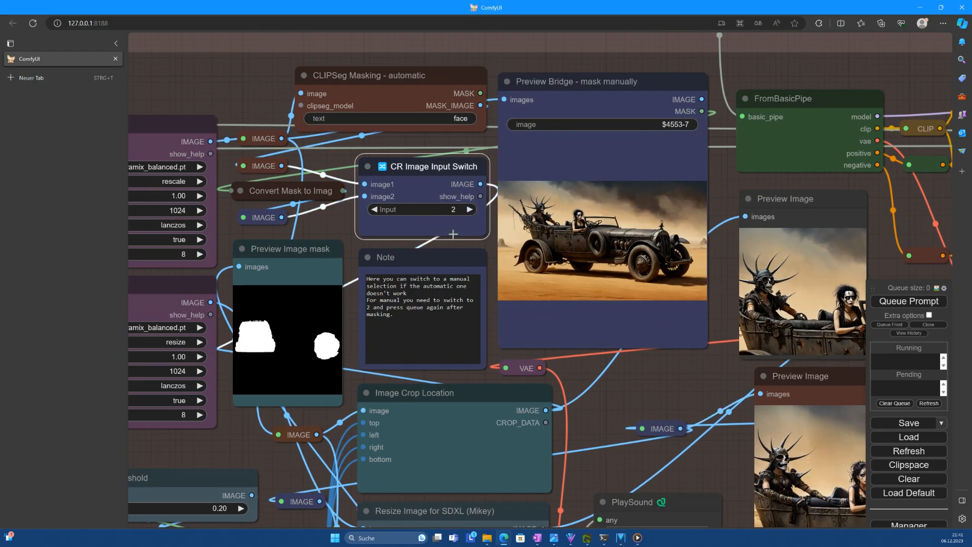
Mask the woman's head in the Preview Bridge image with the MaskEditor and save the mask to the node
right_click(589, 238)
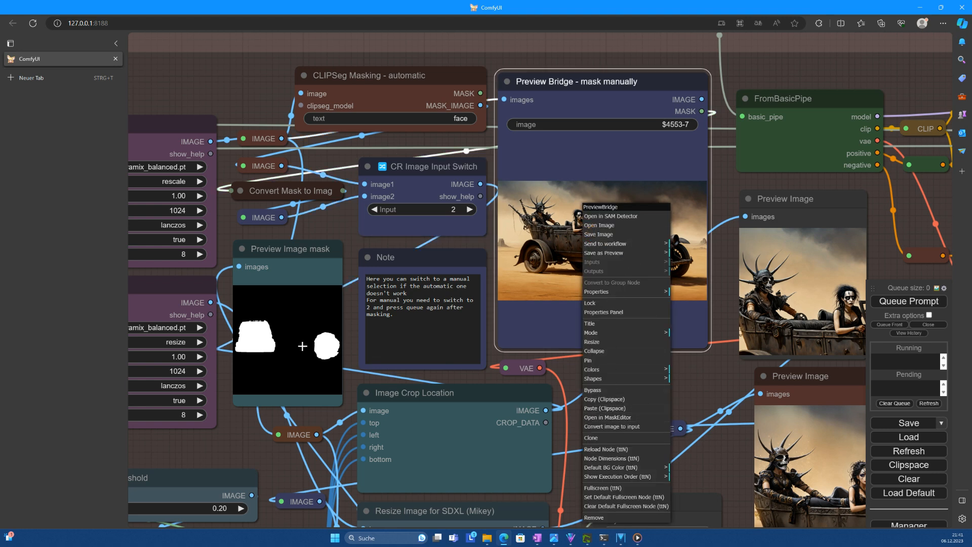
left_click(605, 417)
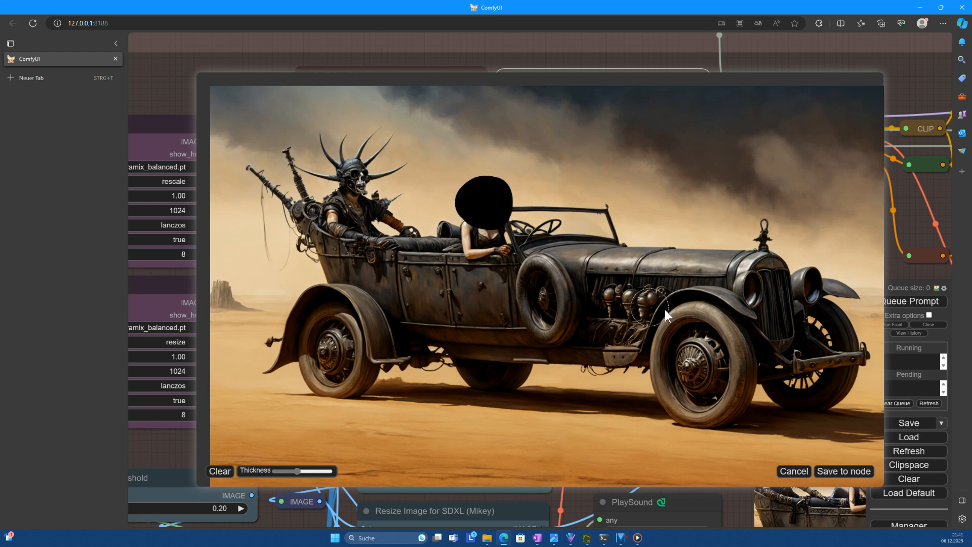
left_click(844, 476)
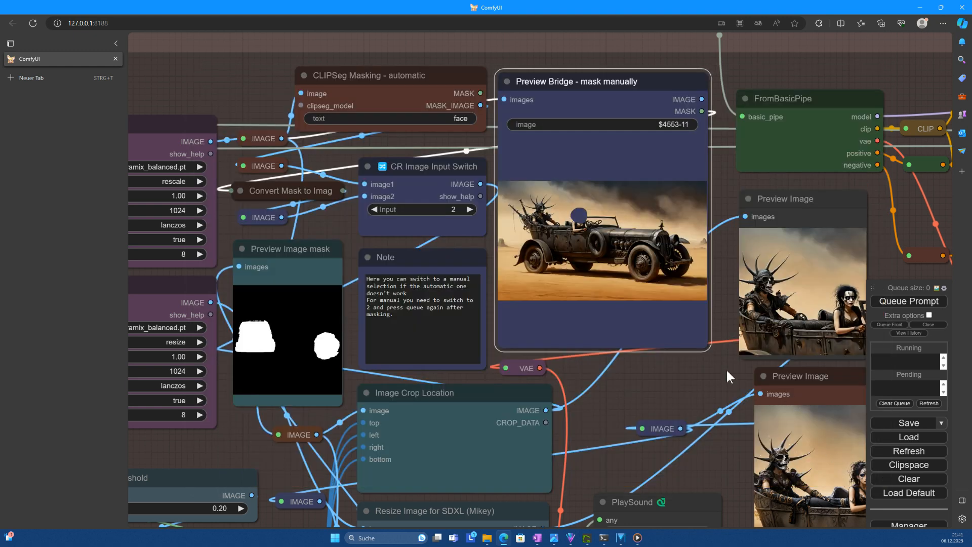
Link the positive conditioning reroute below the green eye prompt to the face crop KSampler's positive input
left_click_drag(709, 366, 401, 375)
left_click_drag(630, 360, 418, 436)
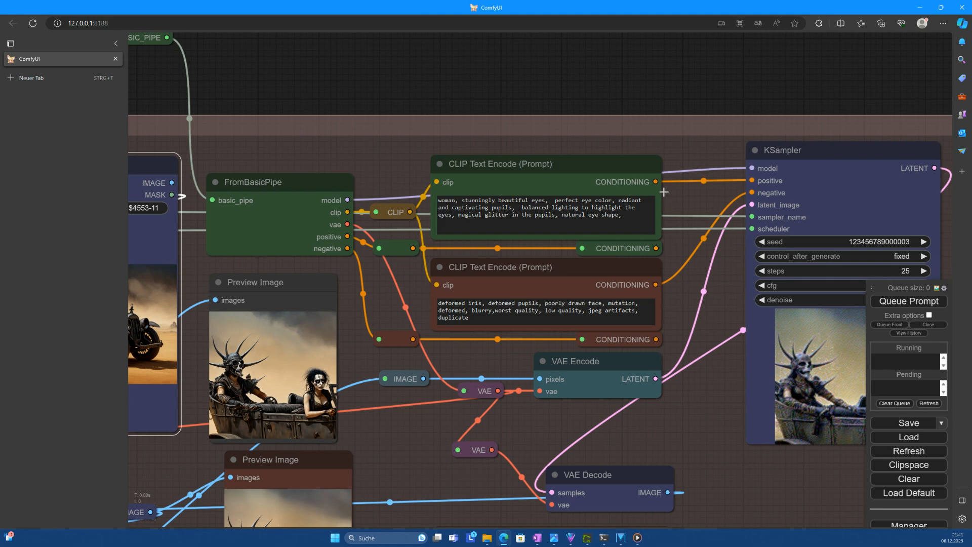
left_click_drag(656, 248, 757, 186)
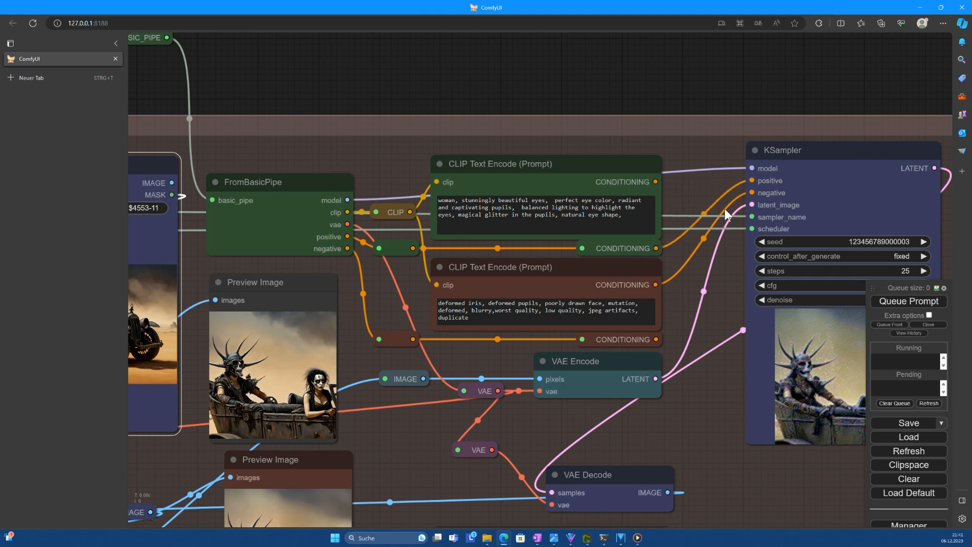
Queue the prompt with the manual face mask and the rewired positive conditioning
scroll(691, 288, "down", 2)
left_click_drag(675, 408, 708, 365)
left_click(906, 302)
scroll(730, 357, "down", 1)
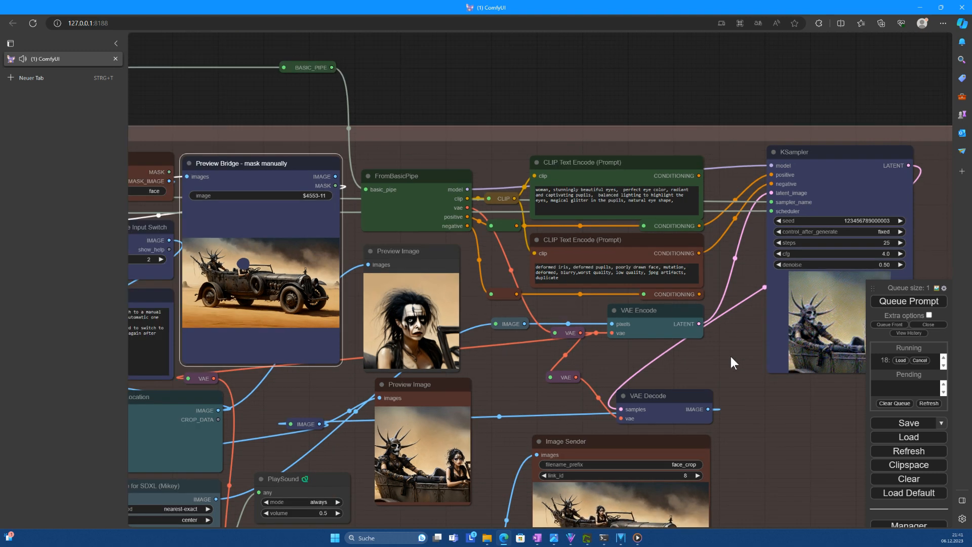
Examine the face crop previews and the KSampler's progress in the face crop group while the prompt runs
left_click_drag(501, 368, 655, 304)
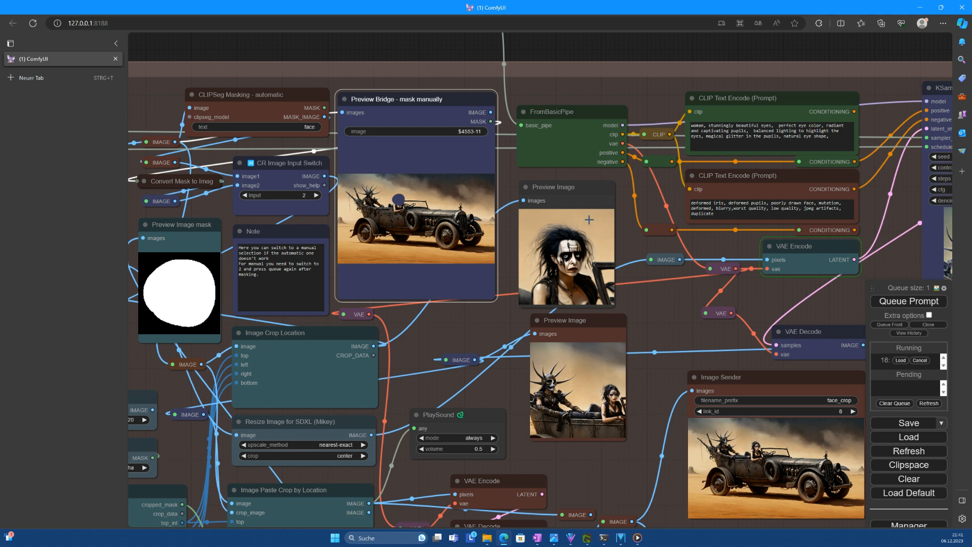
scroll(679, 295, "down", 4)
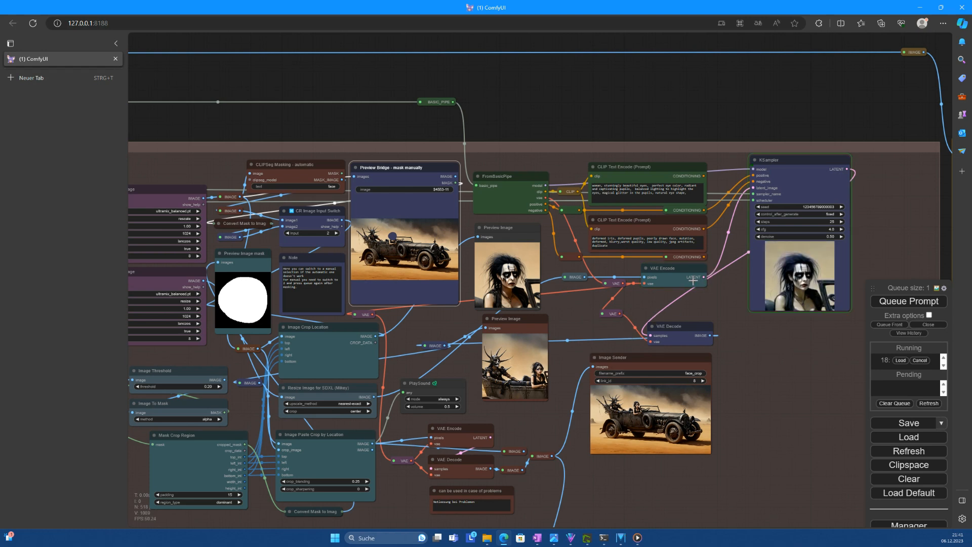
scroll(771, 281, "up", 5)
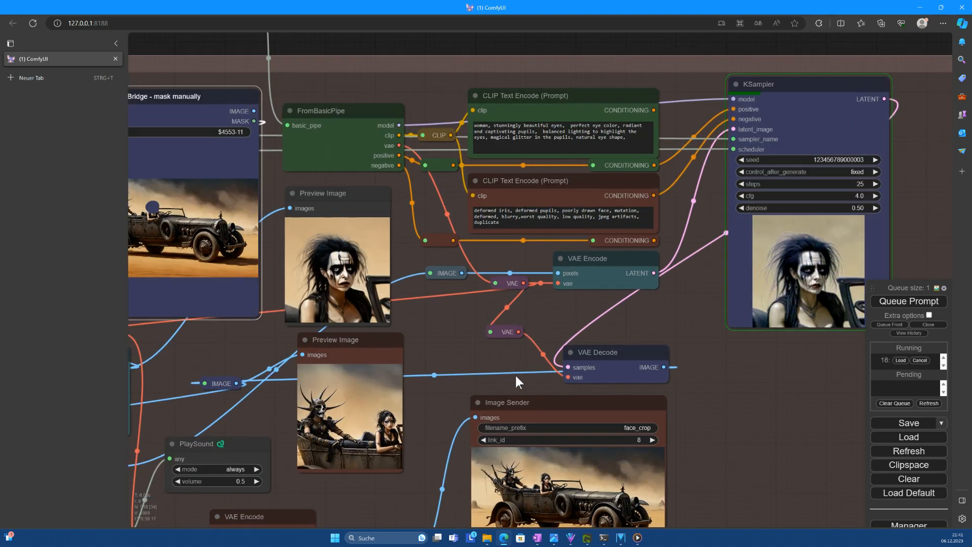
left_click_drag(437, 402, 580, 334)
left_click_drag(509, 279, 497, 273)
scroll(563, 345, "up", 5)
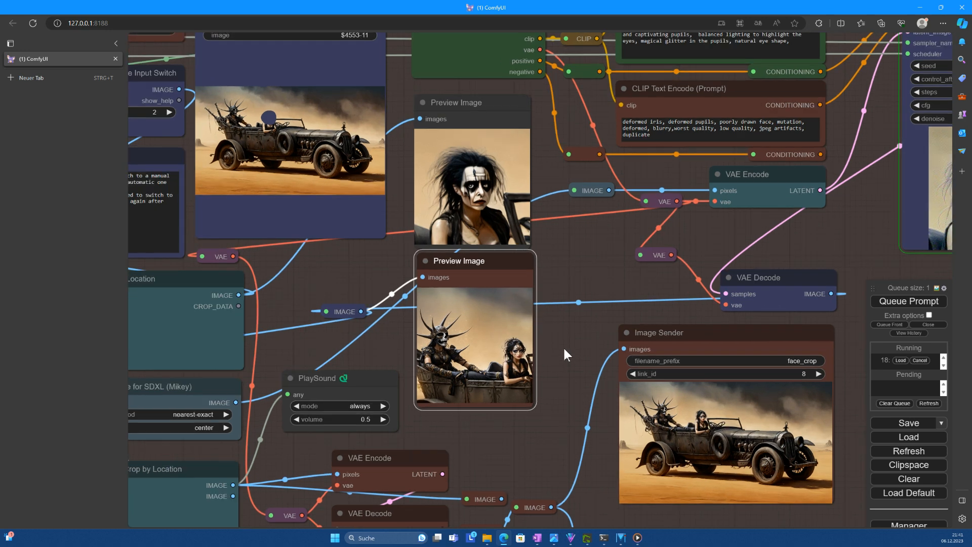
left_click_drag(560, 348, 596, 327)
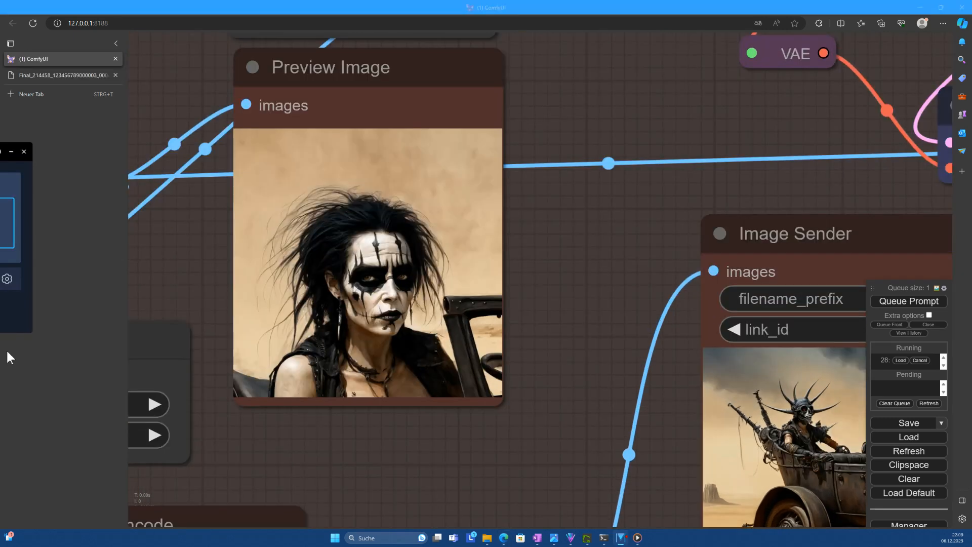
Look over the face crop result and the 2 Step Upscale group, and check the sampling progress in the SDXL console
scroll(184, 272, "down", 10)
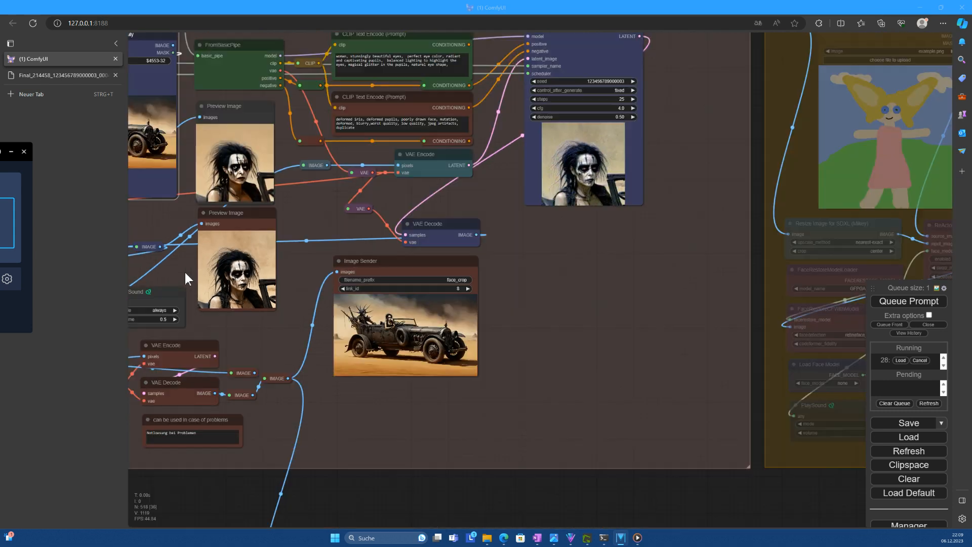
left_click_drag(187, 275, 843, 476)
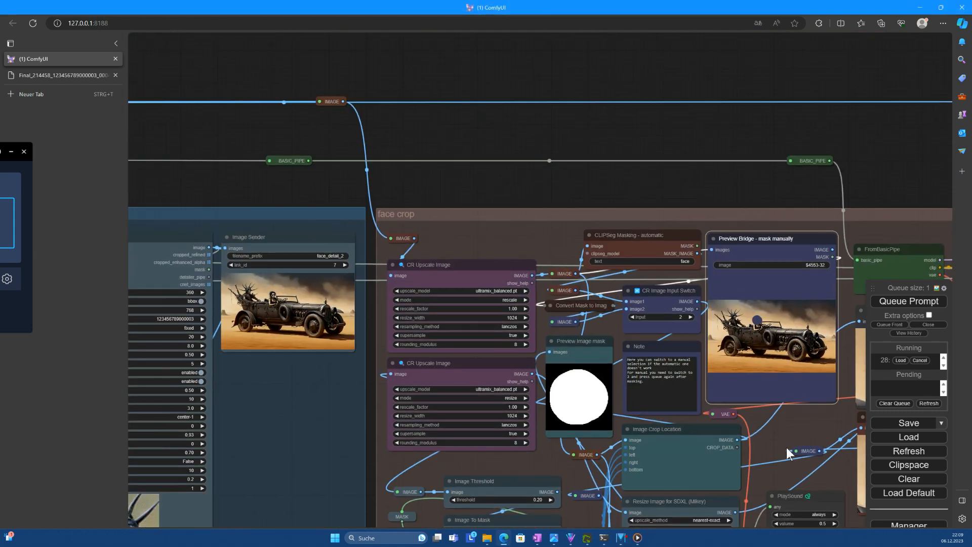
left_click_drag(248, 188, 919, 248)
left_click_drag(315, 121, 945, 129)
left_click_drag(385, 107, 940, 169)
left_click_drag(513, 158, 854, 378)
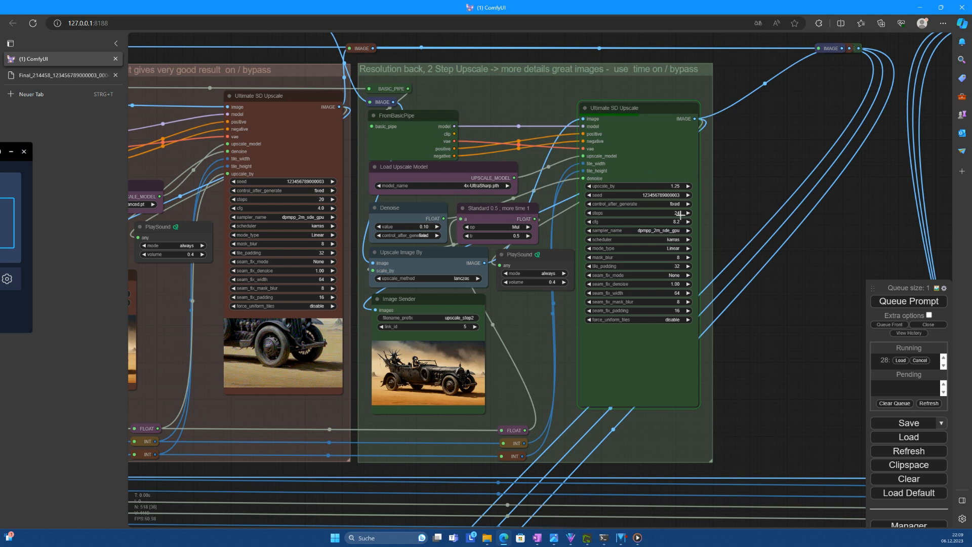
left_click(604, 538)
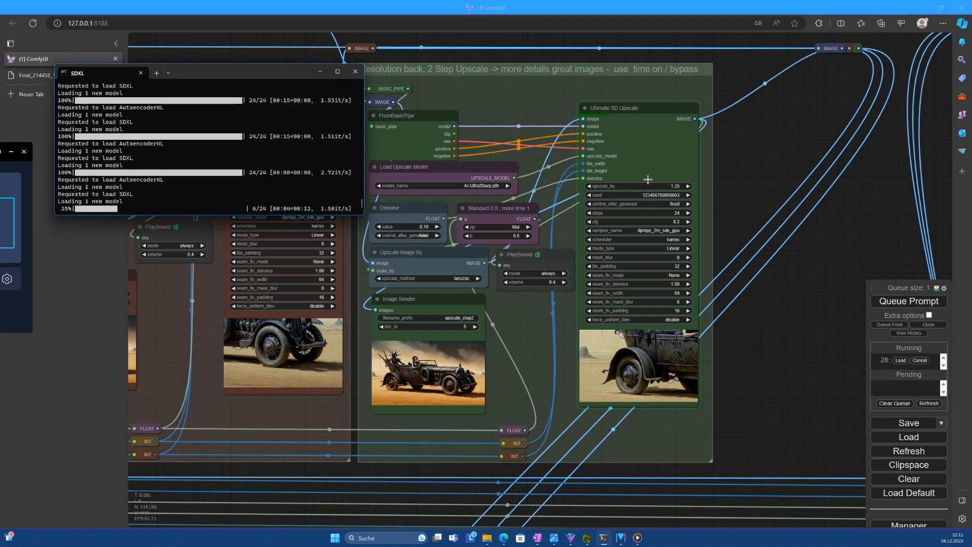
Set the mode of the PlaySound node in the 2 Step Upscale group to on empty queue
left_click(545, 265)
left_click_drag(545, 265, 544, 269)
left_click(519, 277)
left_click(526, 289)
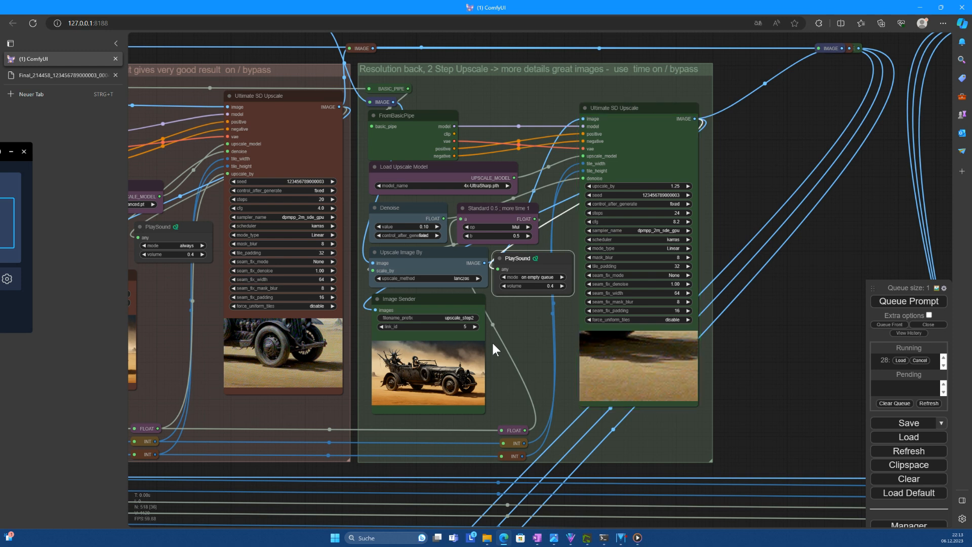
Inspect the finished car image closely in the Preview Image node of the Output Settings group
scroll(250, 232, "down", 2)
left_click_drag(226, 328, 708, 326)
left_click_drag(420, 325, 716, 320)
scroll(375, 299, "up", 10)
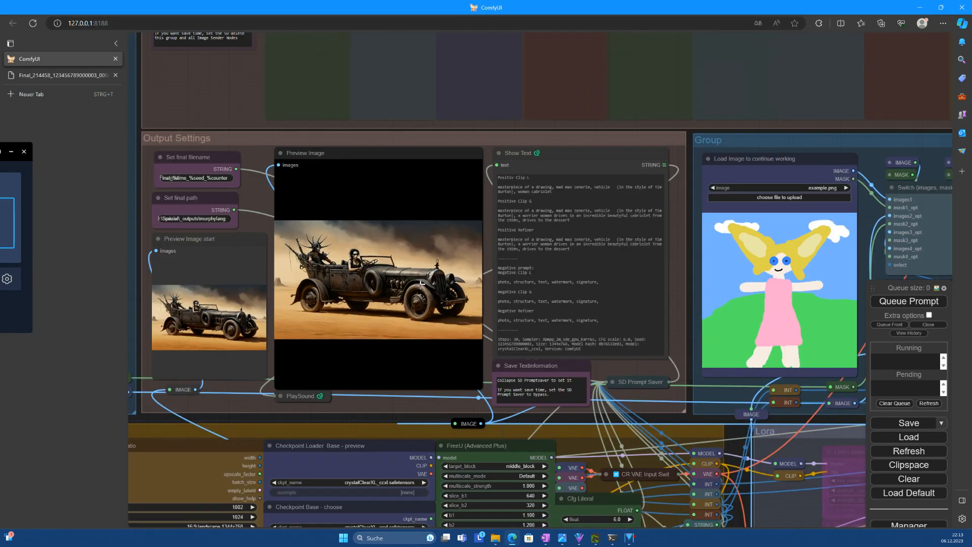
left_click(361, 432)
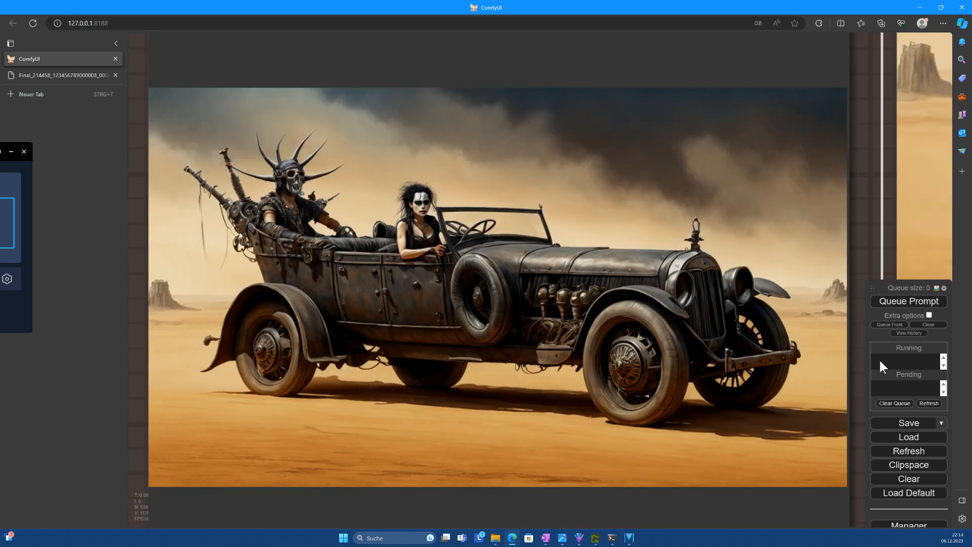
left_click_drag(856, 214, 591, 253)
left_click_drag(879, 206, 139, 479)
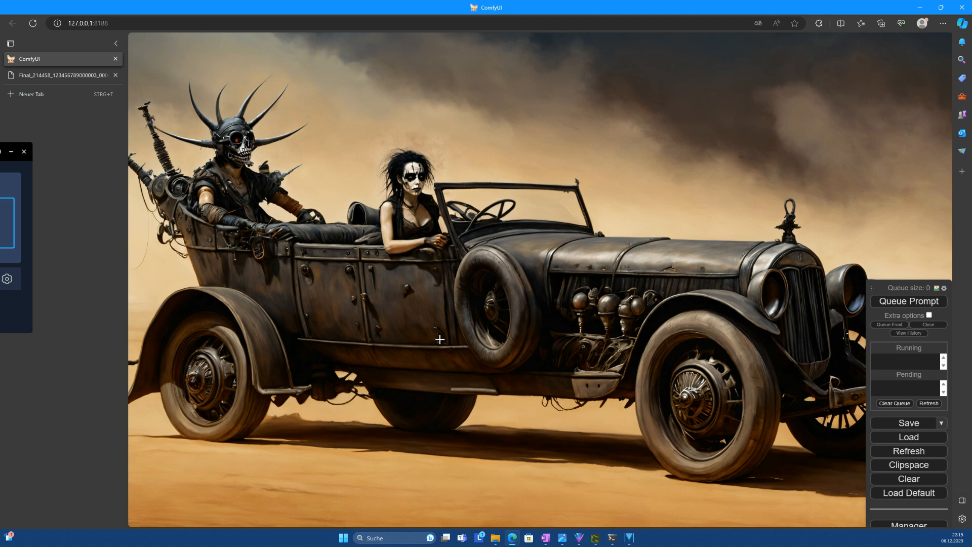
scroll(439, 339, "down", 7)
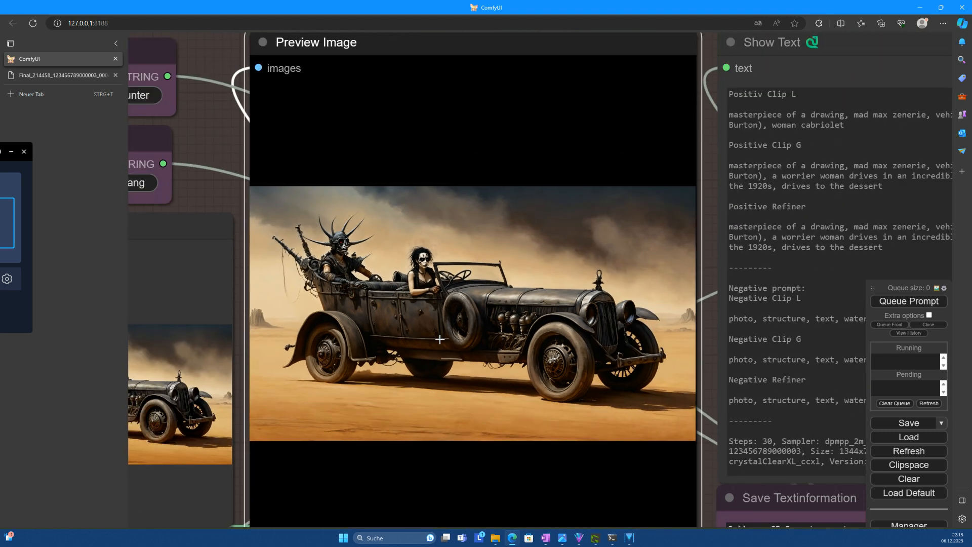
scroll(439, 340, "down", 5)
Unpin the Translate Positive Style, Translate Negative Style and Translate Positive Clip L nodes in the Prompt + Styler group
left_click_drag(240, 59, 549, 38)
left_click_drag(199, 431, 278, 171)
left_click_drag(272, 294, 289, 129)
left_click_drag(282, 295, 273, 211)
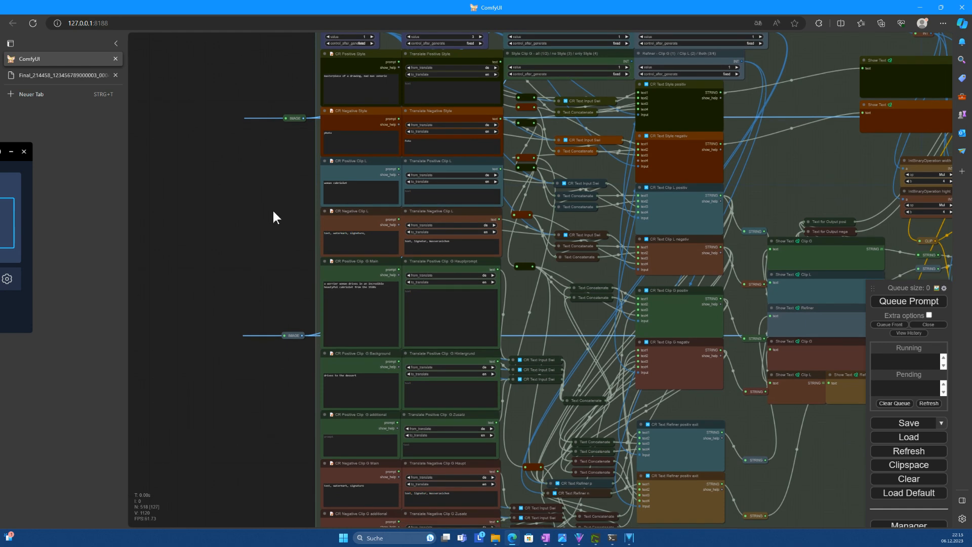
scroll(272, 211, "down", 2)
left_click_drag(267, 213, 310, 234)
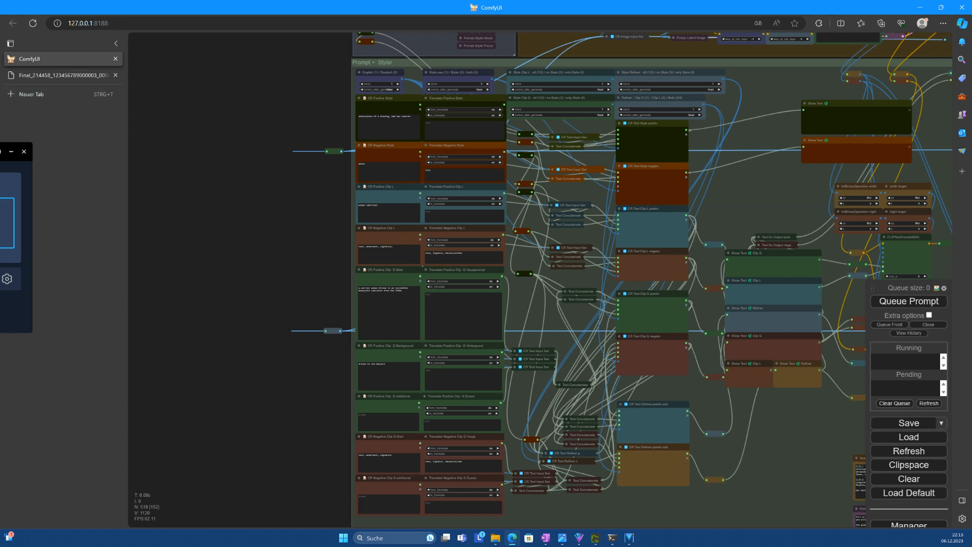
right_click(443, 131)
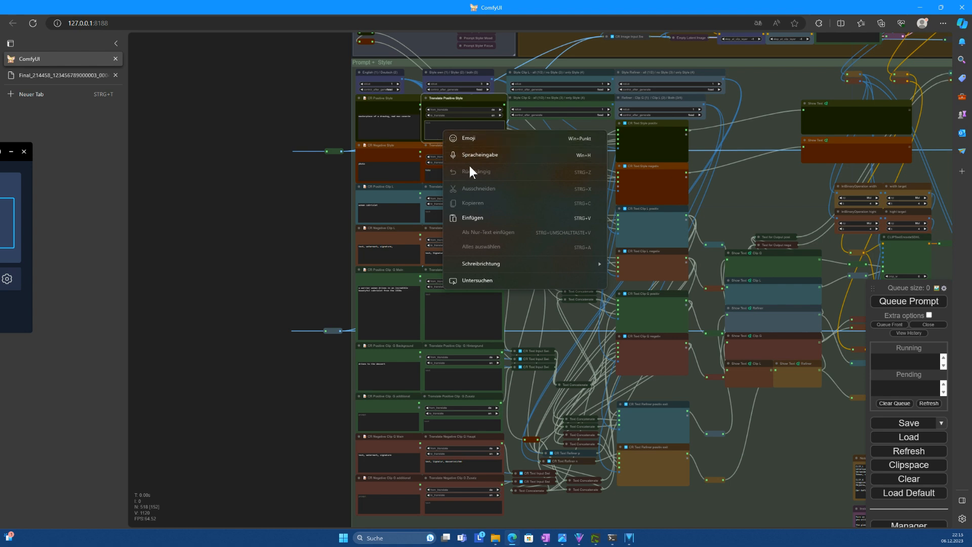
left_click(454, 96)
right_click(459, 99)
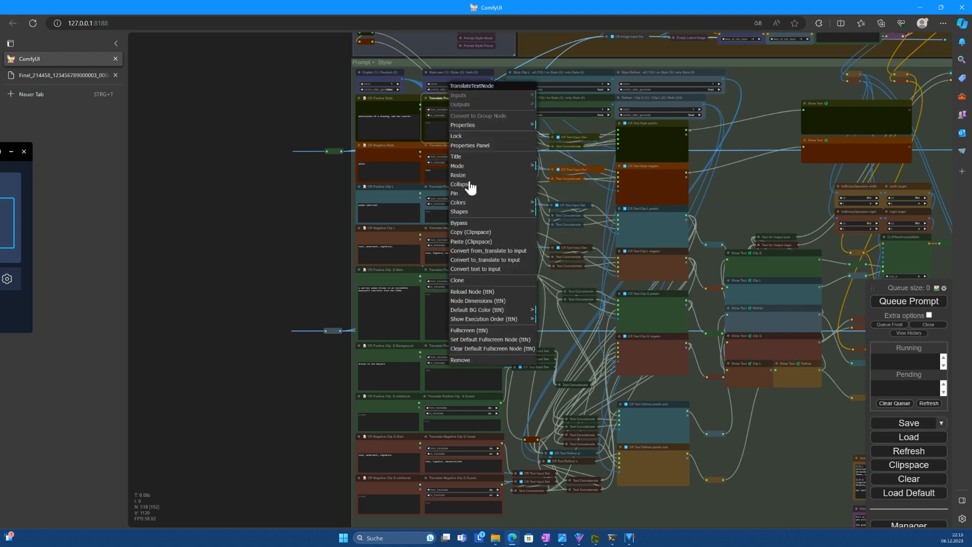
left_click(461, 193)
right_click(450, 147)
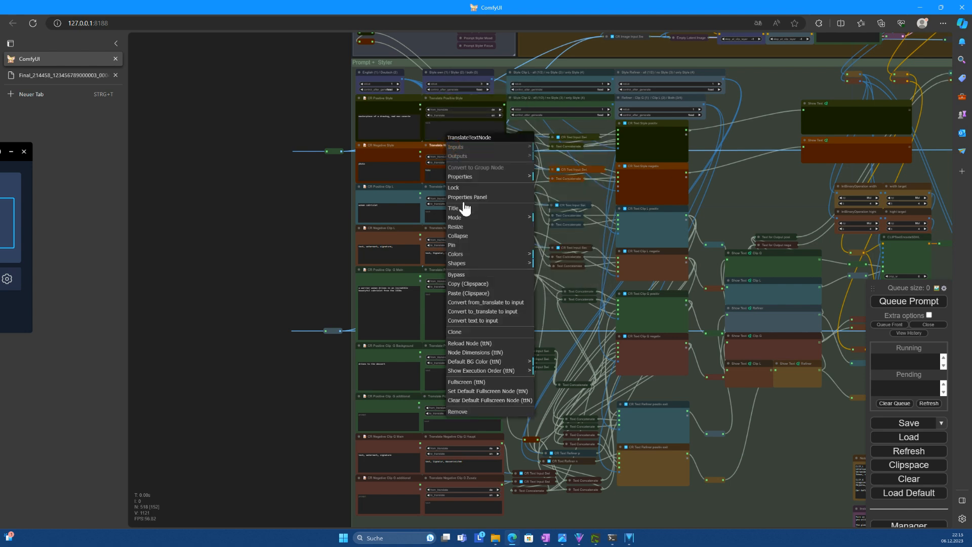
left_click(455, 245)
right_click(447, 192)
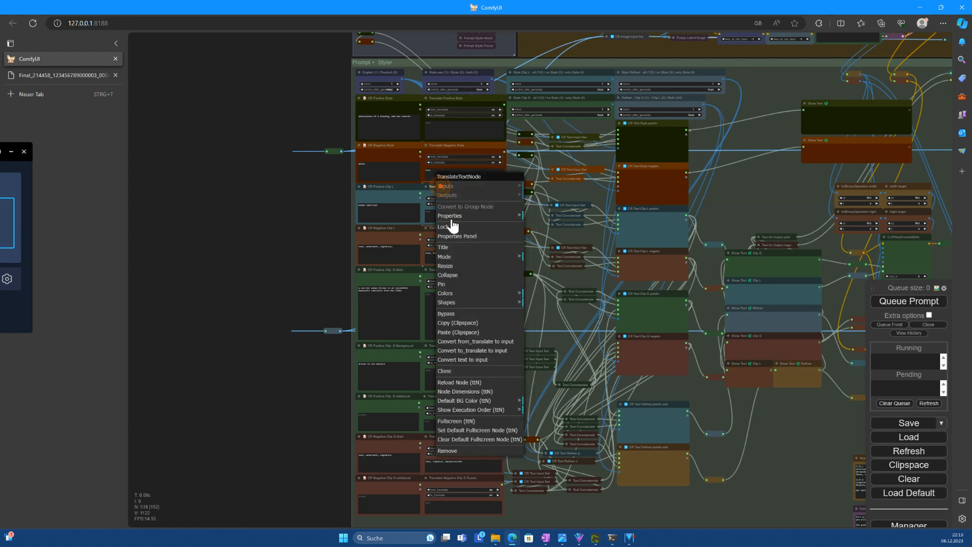
left_click(443, 286)
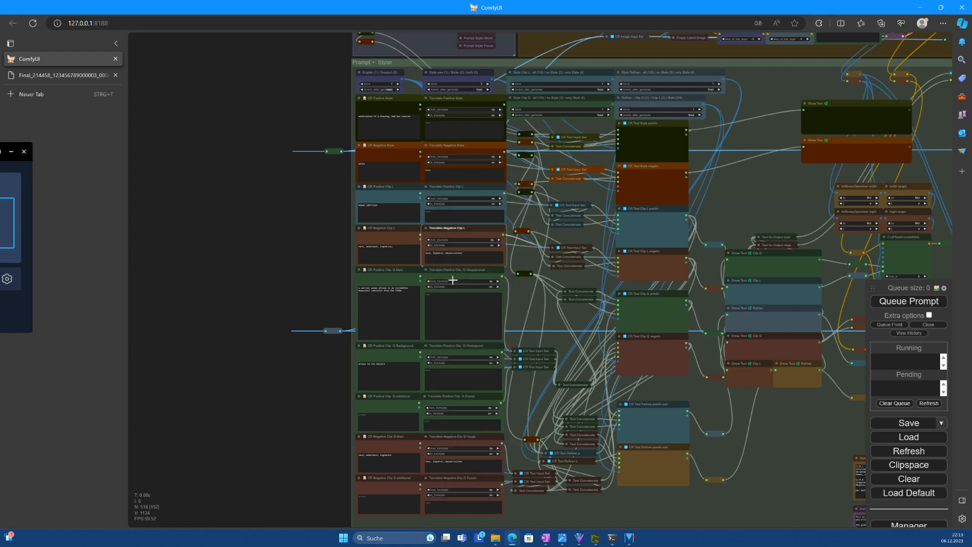
Unpin the remaining Translate nodes, from Negative Clip L down to Negative Clip G Zusatz
right_click(444, 243)
left_click(444, 351)
right_click(450, 437)
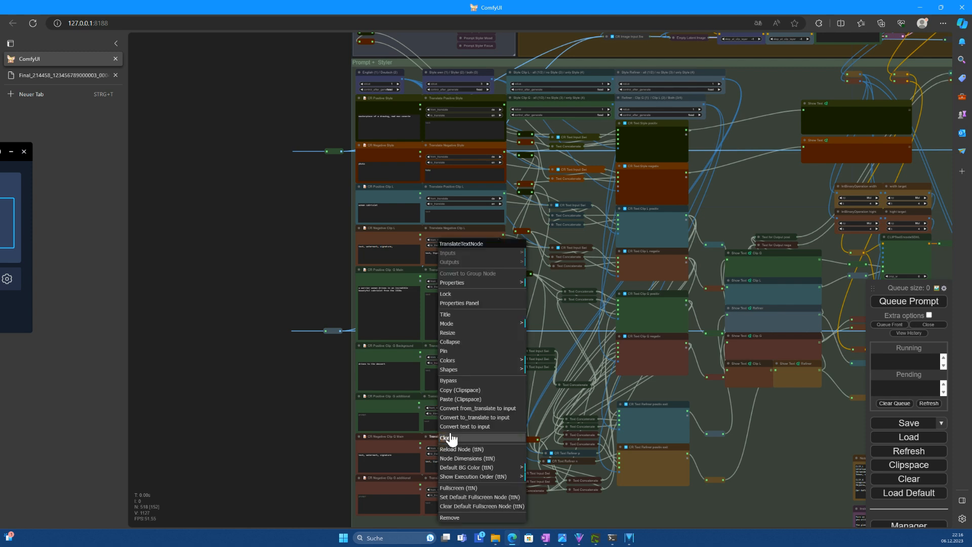
left_click(445, 352)
right_click(451, 479)
left_click(444, 351)
Move the Translate nodes for Positive Clip G Hintergrund and Zusatz and Negative Clip G Haupt and Zusatz outside the Prompt + Styler group
left_click_drag(453, 347, 218, 341)
left_click_drag(438, 402, 209, 402)
left_click_drag(442, 442, 251, 459)
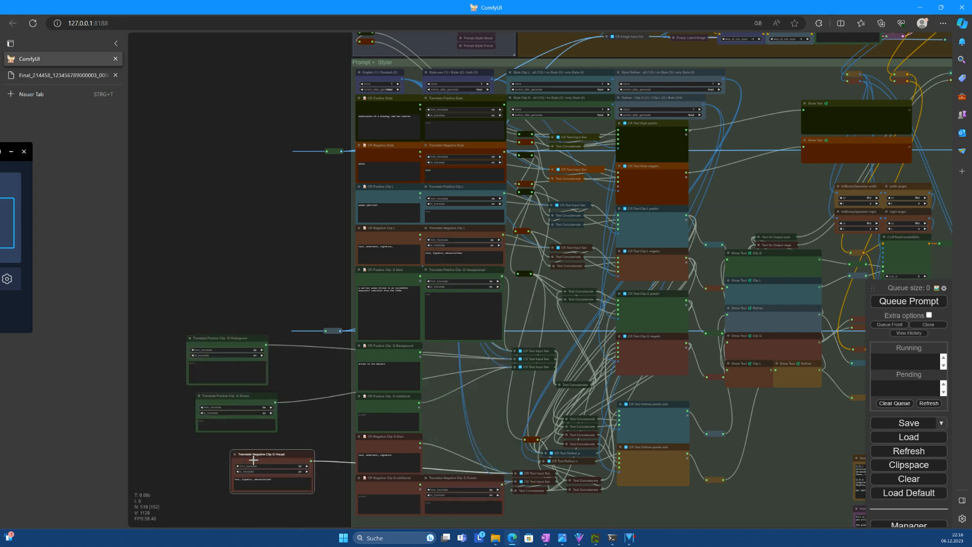
left_click_drag(449, 483, 260, 504)
left_click_drag(256, 458, 234, 450)
Move the Translate nodes for Positive Clip G Hauptprompt, both Clip L prompts and both styles outside the Prompt + Styler group
left_click_drag(441, 276, 215, 255)
left_click_drag(438, 230, 218, 197)
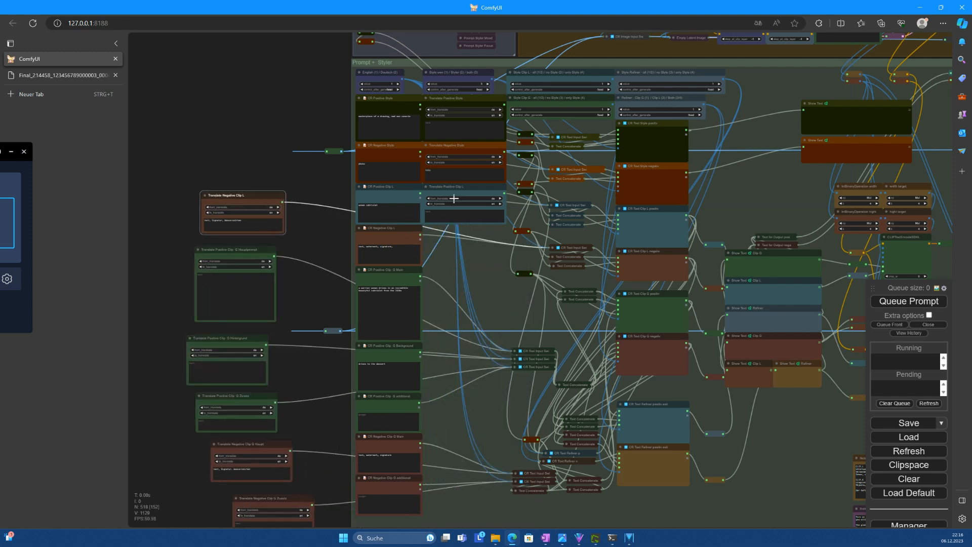
left_click_drag(452, 188, 220, 139)
left_click_drag(448, 147, 226, 86)
left_click_drag(434, 96, 215, 24)
Expand the CR Text Input Switch Style node and place a copy of the CR Positive Style node near it
scroll(468, 133, "up", 10)
left_click_drag(550, 132, 496, 248)
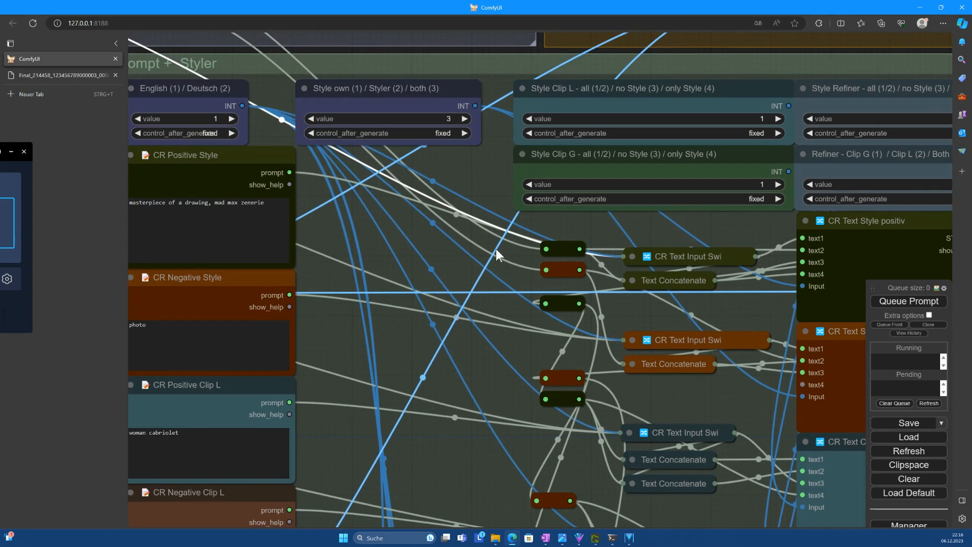
left_click(665, 266)
key("alt+c")
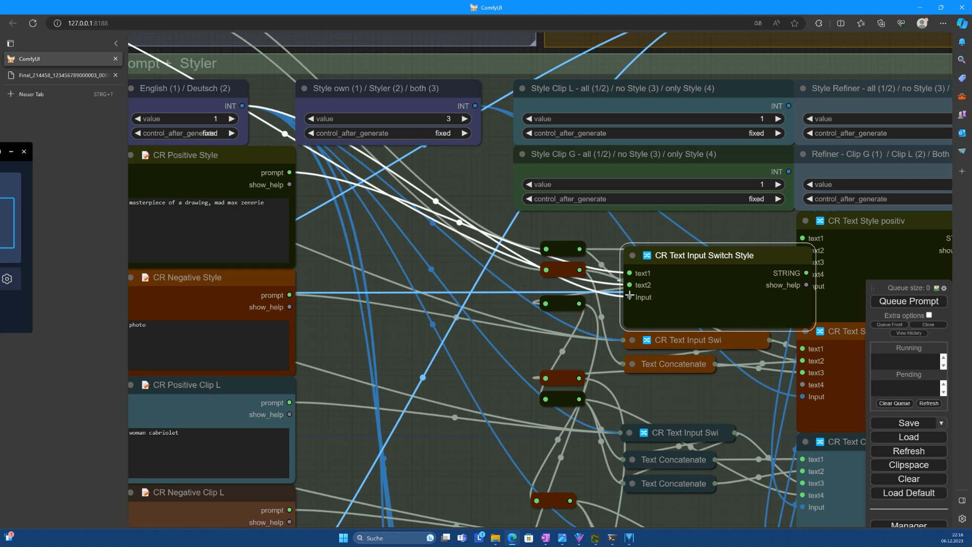
scroll(303, 203, "down", 2)
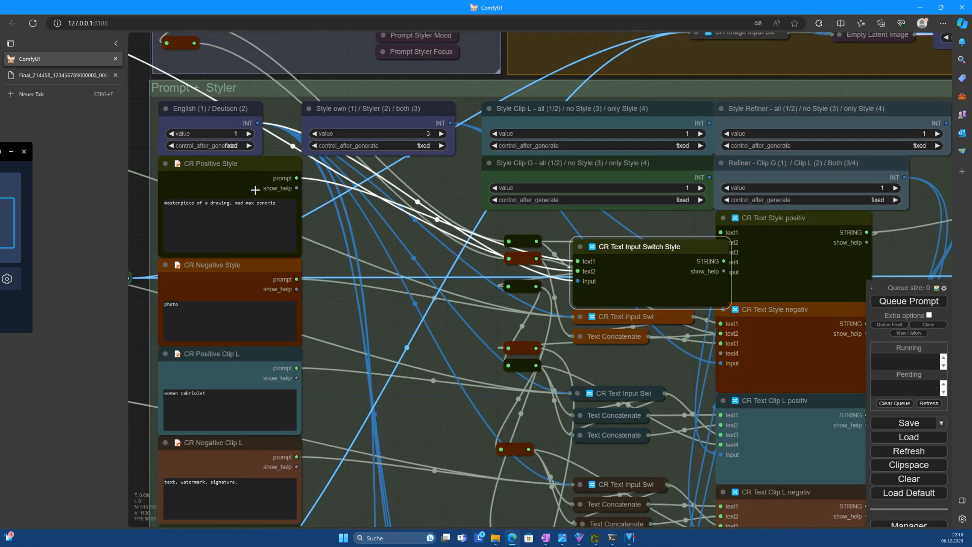
mouse_move(252, 179)
left_mouse_down()
mouse_move(287, 178)
mouse_move(404, 274)
left_mouse_up()
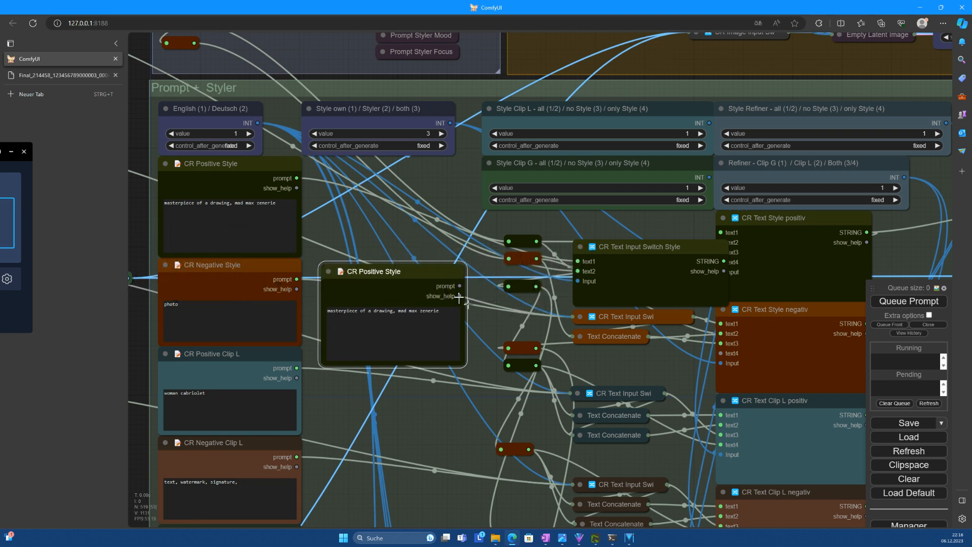
Connect the copied CR Positive Style prompt to text2 of the CR Text Input Switch Style and move the copy beside its original
mouse_move(464, 292)
left_mouse_down()
mouse_move(459, 286)
mouse_move(457, 375)
left_mouse_up()
key("Delete")
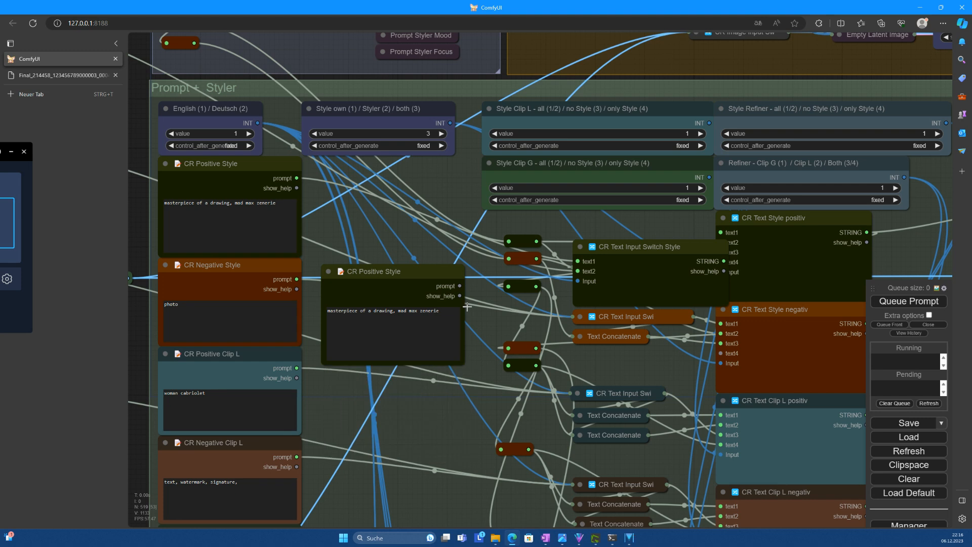
left_click_drag(459, 285, 581, 277)
left_click(412, 277)
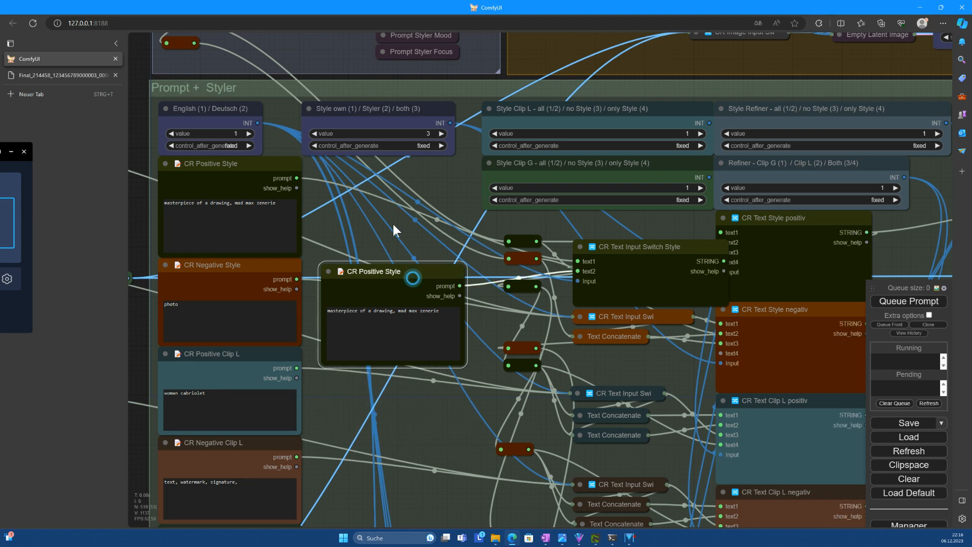
right_click(368, 273)
left_click_drag(365, 279, 346, 174)
Add copies of CR Negative Style and CR Positive Clip L beside their originals, feed the style copies into their switches and collapse the switches
mouse_move(293, 274)
left_mouse_down()
mouse_move(418, 311)
mouse_move(435, 273)
mouse_move(578, 272)
left_mouse_up()
left_click_drag(276, 355, 422, 357)
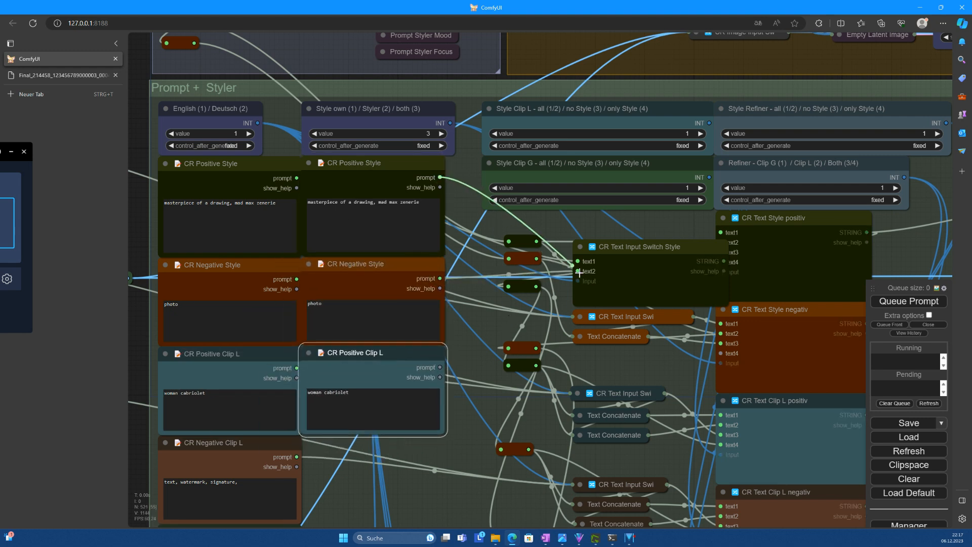
left_click(579, 246)
left_click(580, 317)
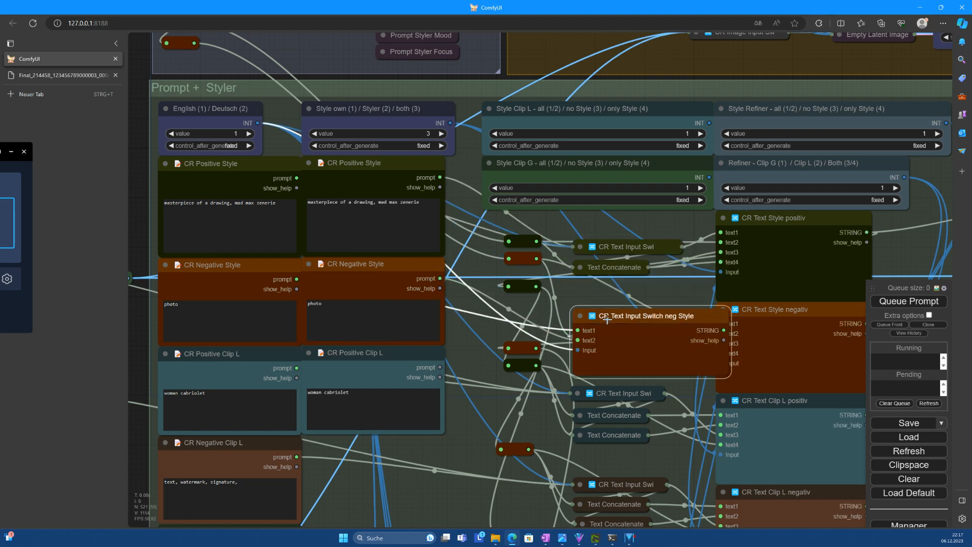
left_click(580, 316)
Link the copied CR Positive Clip L prompt to text2 of its CR Text Input Switch and collapse the switch again
left_click(578, 392)
left_click_drag(440, 367, 576, 407)
left_click(577, 392)
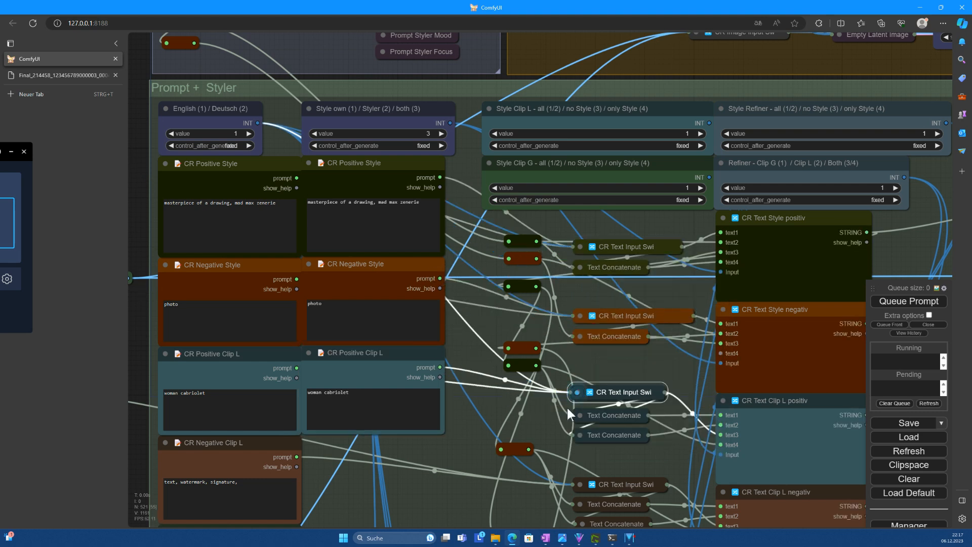
left_click(580, 414)
left_click(580, 414)
Place a copy of CR Negative Clip L beside its original and link its prompt to the matching CR Text Input Switch
scroll(543, 412, "down", 5)
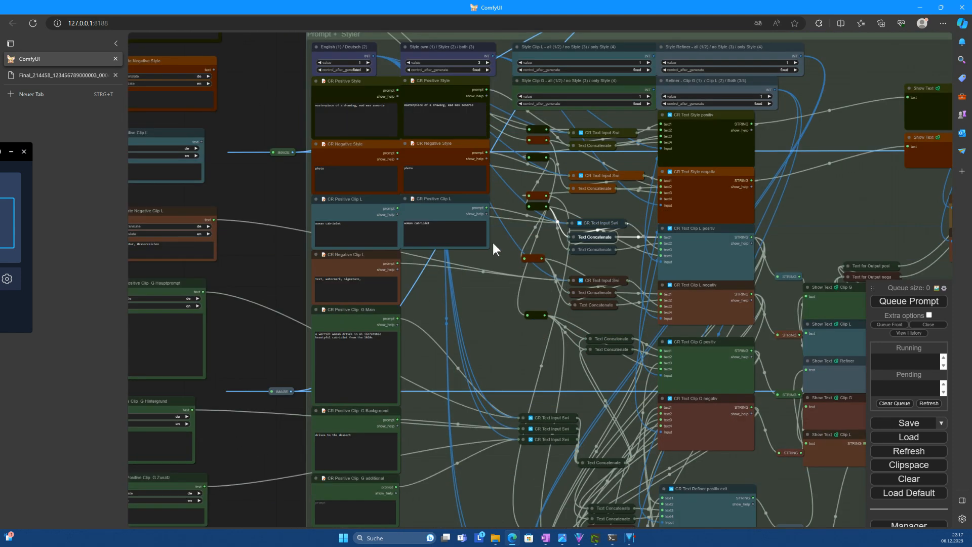
scroll(564, 234, "up", 4)
scroll(162, 293, "down", 1)
left_click_drag(160, 295, 254, 283)
mouse_move(388, 259)
left_mouse_down()
mouse_move(475, 275)
mouse_move(498, 259)
mouse_move(633, 311)
left_mouse_up()
left_click(630, 287)
left_click(630, 287)
Expand the CR Text Input Switch fed by CR Positive Clip G Main and move it up clear of the switches beneath
left_click_drag(639, 354, 751, 194)
left_click(678, 311)
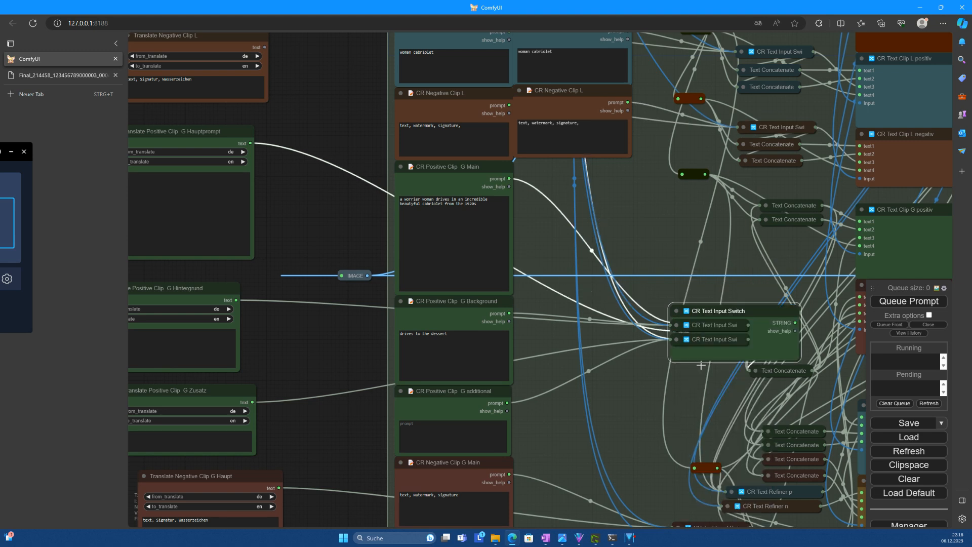
left_click_drag(739, 310, 734, 251)
Place a copy of CR Positive Clip G Main beside its original and link its prompt to text2 of the expanded CR Text Input Switch
mouse_move(461, 177)
left_mouse_down()
mouse_move(588, 268)
mouse_move(673, 281)
mouse_move(670, 273)
left_mouse_up()
left_click_drag(608, 263, 619, 372)
key("Delete")
left_click(568, 262, "alt")
right_click(568, 262)
left_click(575, 359)
mouse_move(534, 276)
left_mouse_down()
mouse_move(397, 275)
mouse_move(294, 156)
left_mouse_up()
key("Delete")
right_click(556, 269)
left_click(571, 275)
left_click_drag(571, 273, 559, 177)
Expand the CR Text Input Switch for the background prompt, and collapse the G Main switch and shift it upward
left_click(676, 325)
left_click_drag(698, 357, 705, 365)
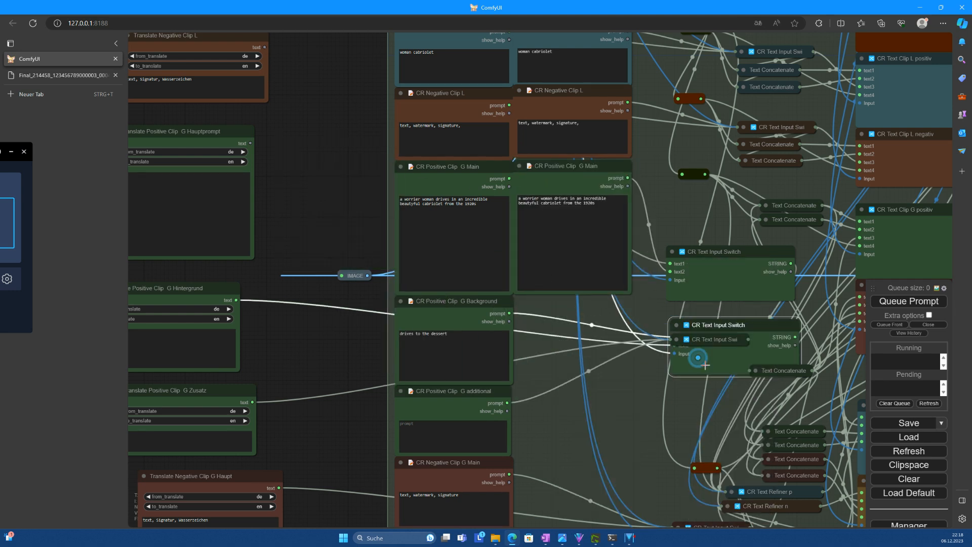
right_click(685, 267)
left_click(694, 371)
left_click_drag(692, 251, 706, 238)
Link a copy of CR Positive Clip G Background to text2 of its switch and place the copy beside its original
left_click_drag(707, 330, 726, 284)
mouse_move(462, 308)
left_mouse_down()
mouse_move(580, 328)
mouse_move(673, 311)
mouse_move(694, 297)
left_mouse_up()
right_click(592, 323)
left_click_drag(571, 331, 569, 309)
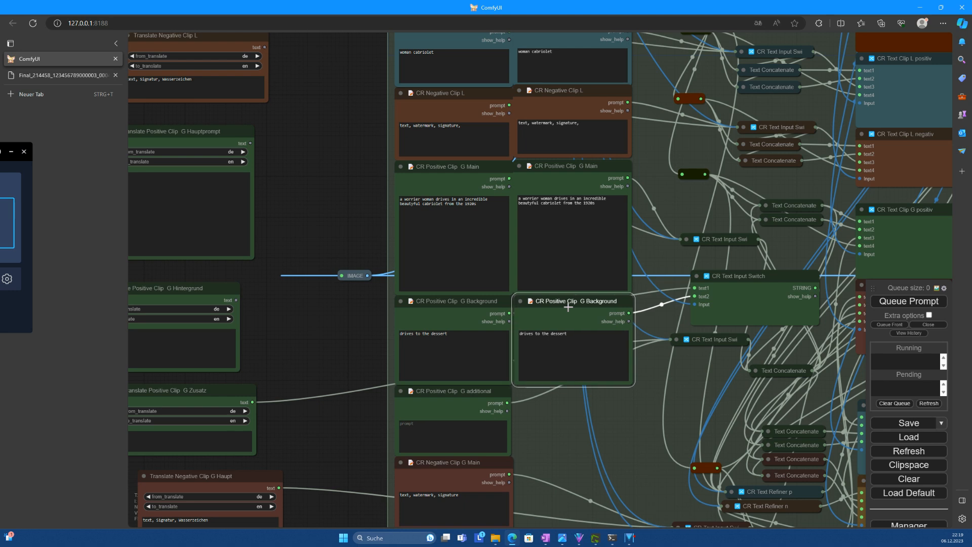
Collapse the background switch and feed a copy of CR Positive Clip G additional, placed beside its original, into text2 of its own switch
right_click(562, 313)
left_click(572, 370)
left_click_drag(355, 424, 331, 245)
right_click(667, 165)
left_click(666, 256)
left_click(654, 160)
left_click(674, 97)
left_click_drag(683, 97, 671, 82)
mouse_move(670, 160)
left_mouse_down()
mouse_move(678, 188)
mouse_move(703, 169)
left_mouse_up()
mouse_move(466, 224)
left_mouse_down()
mouse_move(606, 225)
mouse_move(587, 224)
left_mouse_up()
Place a copy of CR Negative Clip G Main beside its original, link its prompt to its CR Text Input Switch and collapse the switch again
scroll(587, 223, "down", 1)
left_click_drag(329, 271, 328, 143)
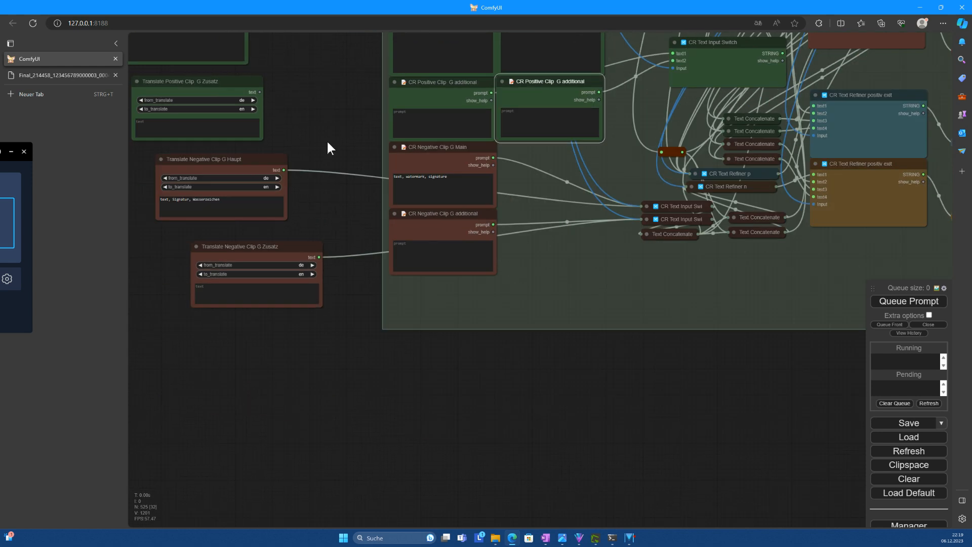
left_click(647, 206)
left_click_drag(452, 158, 559, 158)
mouse_move(601, 157)
left_mouse_down()
mouse_move(624, 167)
mouse_move(645, 224)
left_mouse_up()
left_click(646, 206)
Add a copy of CR Negative Clip G additional beside its original, connect it to its CR Text Input Switch and collapse the switch
left_click(646, 218)
mouse_move(481, 219)
left_mouse_down()
mouse_move(579, 253)
mouse_move(645, 237)
left_mouse_up()
right_click(545, 250)
mouse_move(526, 256)
left_mouse_down()
mouse_move(550, 227)
mouse_move(529, 218)
left_mouse_up()
right_click(529, 218)
left_click(534, 313)
left_click(647, 218)
Delete the Translate nodes for the positive and negative style and Clip L prompts
scroll(552, 357, "down", 8)
left_click_drag(450, 223, 488, 336)
left_click(445, 81)
key("Delete")
left_click(436, 123)
key("Delete")
left_click(431, 166)
key("Delete")
left_click(427, 197)
left_click(417, 198)
left_click(406, 210)
key("Delete")
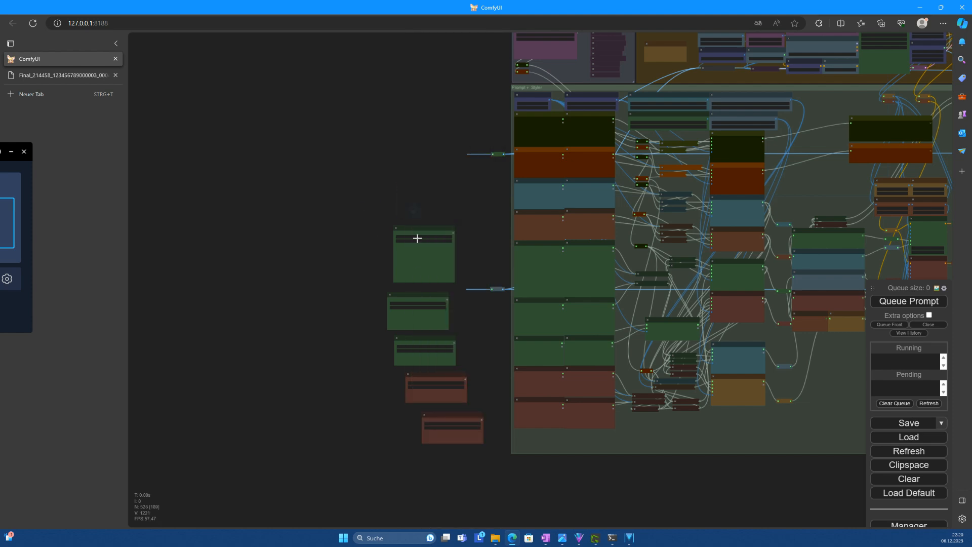
Delete the remaining Translate nodes for the positive and negative Clip G prompts
left_click(425, 348)
key("Delete")
left_click(445, 397)
key("Delete")
left_click(450, 414)
key("Delete")
scroll(792, 391, "down", 4)
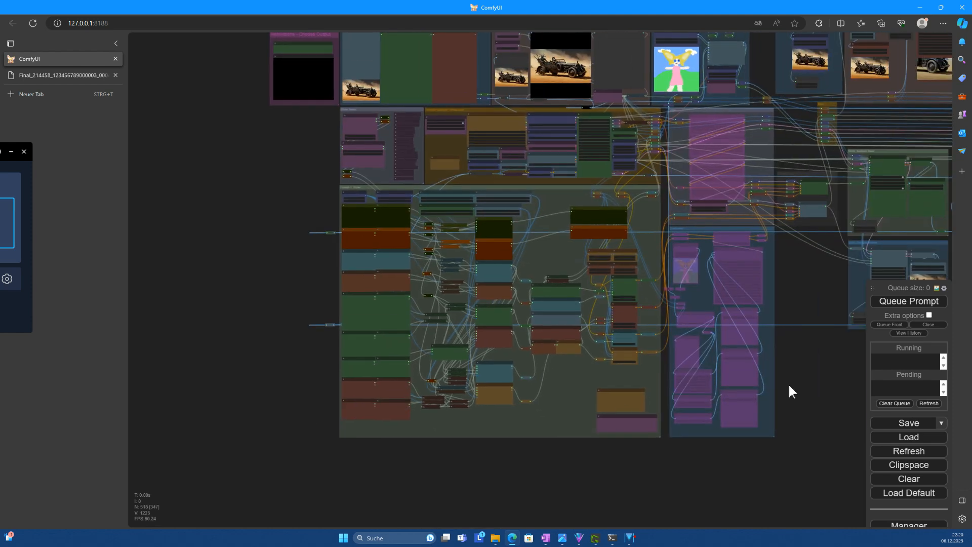
Save the workflow as without_translate and dismiss the download notice
left_click(902, 425)
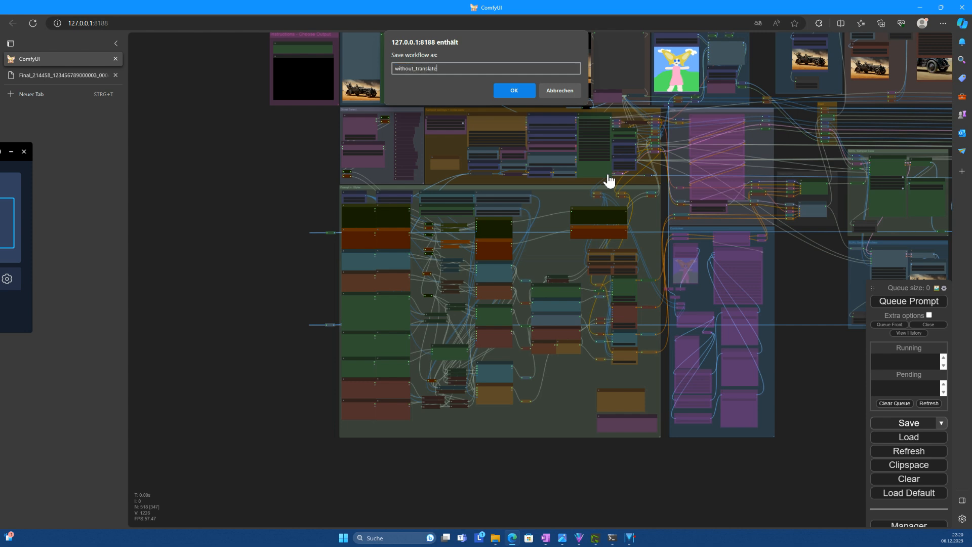
type("without_translate")
key("Return")
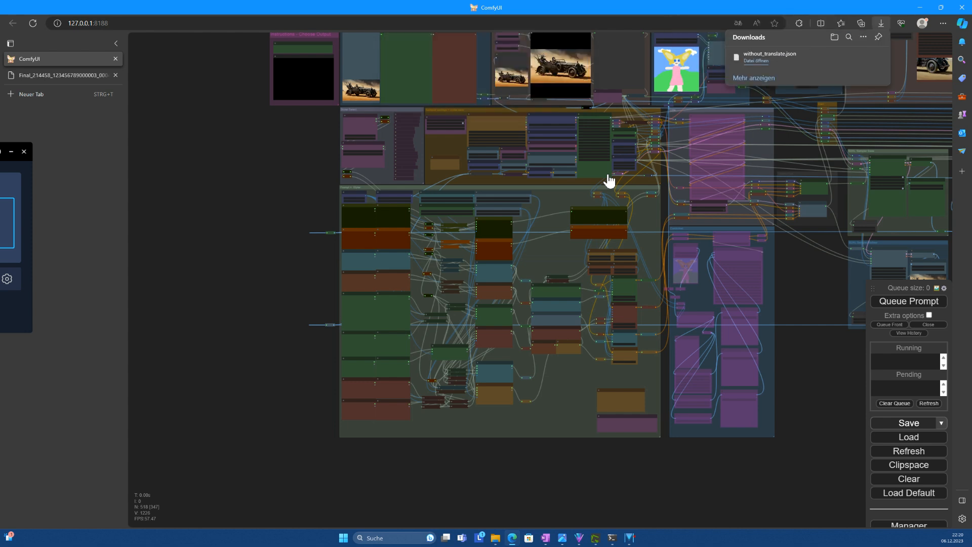
left_click(850, 57)
Set the English (1) / Deutsch (2) selector in the Prompt + Styler group to 2
left_click_drag(0, 253, 245, 253)
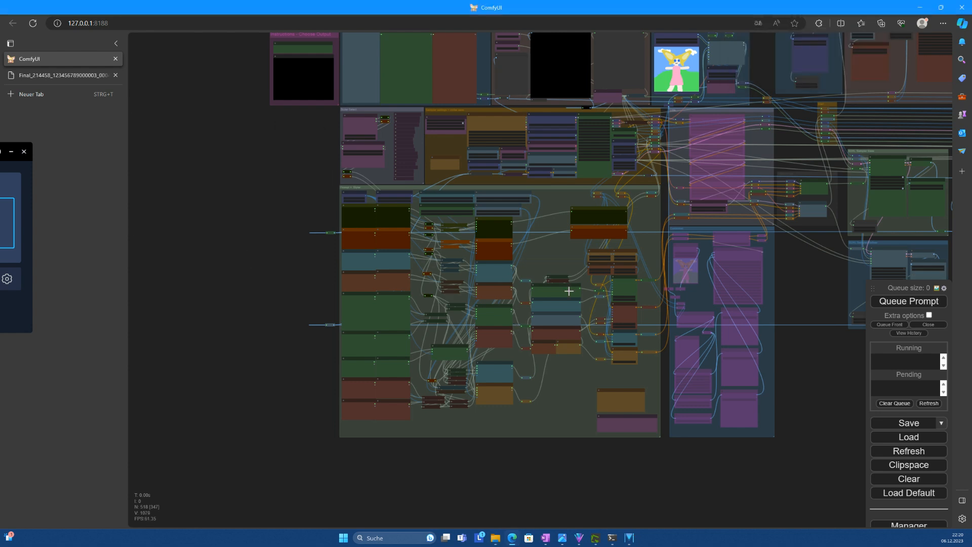
scroll(561, 283, "up", 5)
scroll(647, 291, "down", 5)
scroll(413, 255, "up", 5)
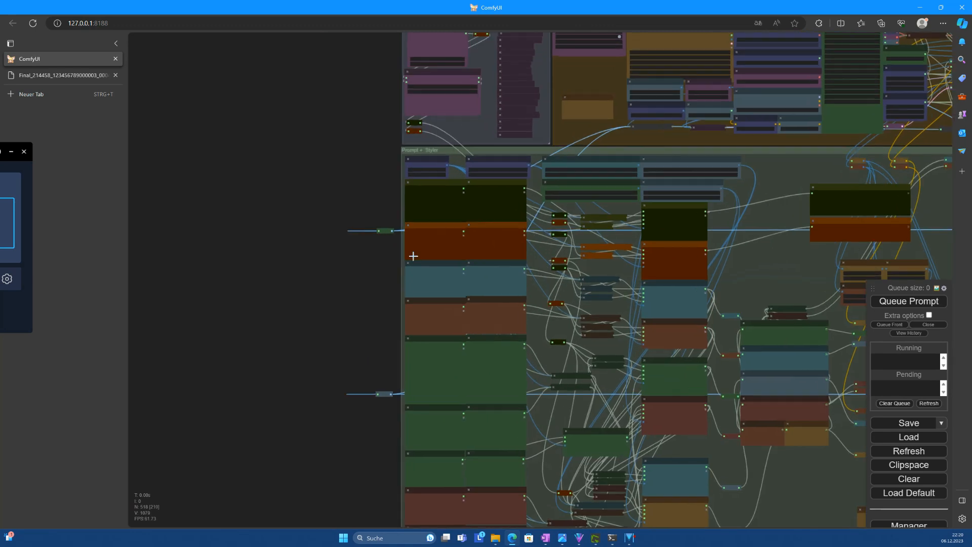
scroll(413, 256, "up", 4)
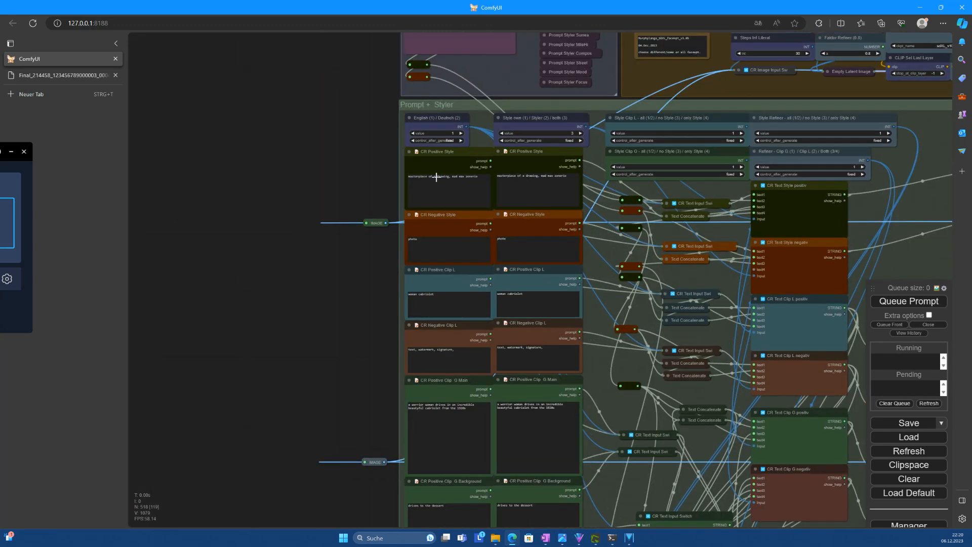
scroll(387, 162, "up", 2)
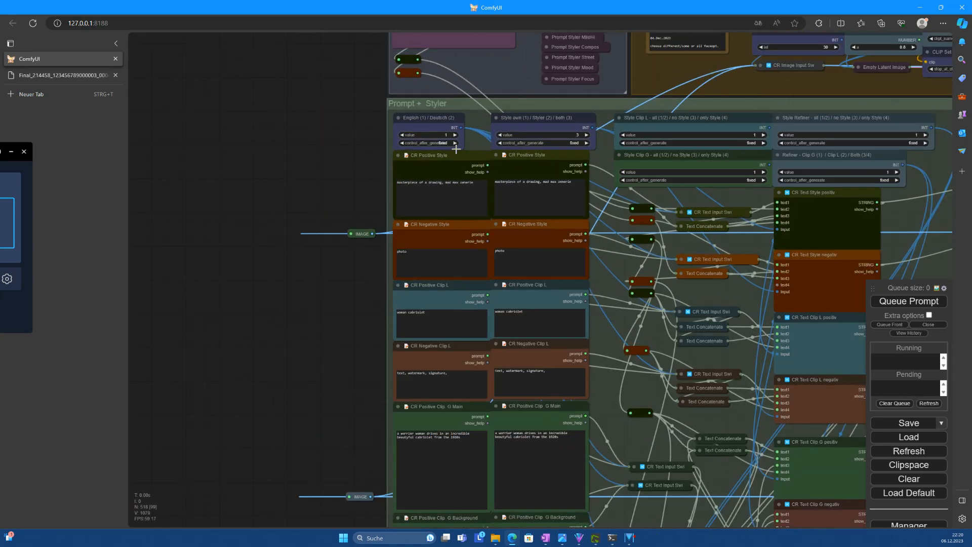
left_click(455, 135)
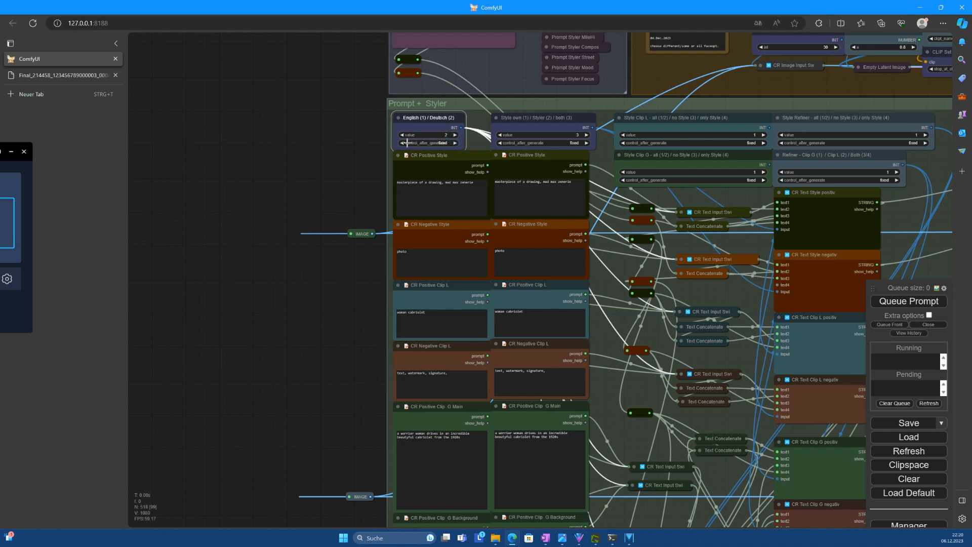
Connect the IMAGE output of the Load Image to continue working group to the IMAGE input of the highresfix group
scroll(351, 151, "down", 10)
scroll(527, 227, "up", 9)
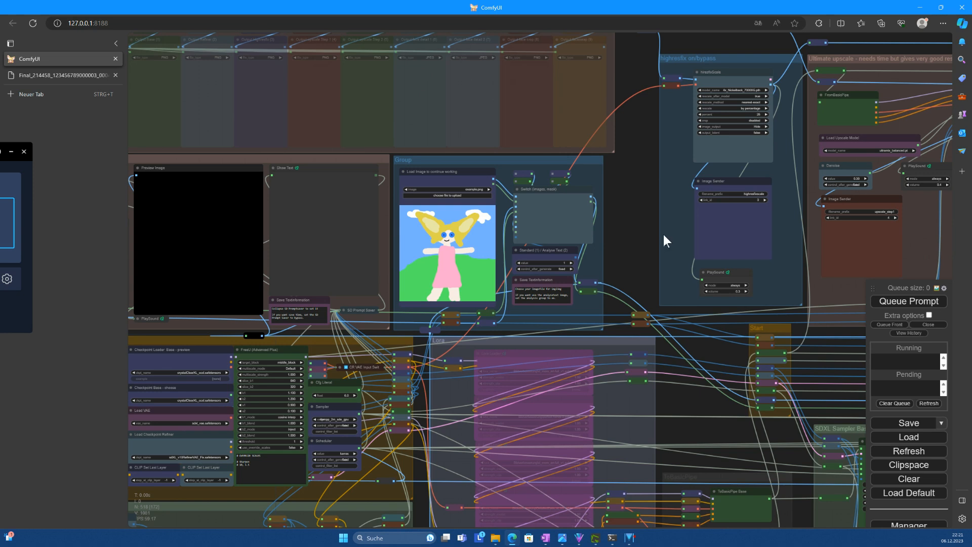
scroll(663, 235, "down", 3)
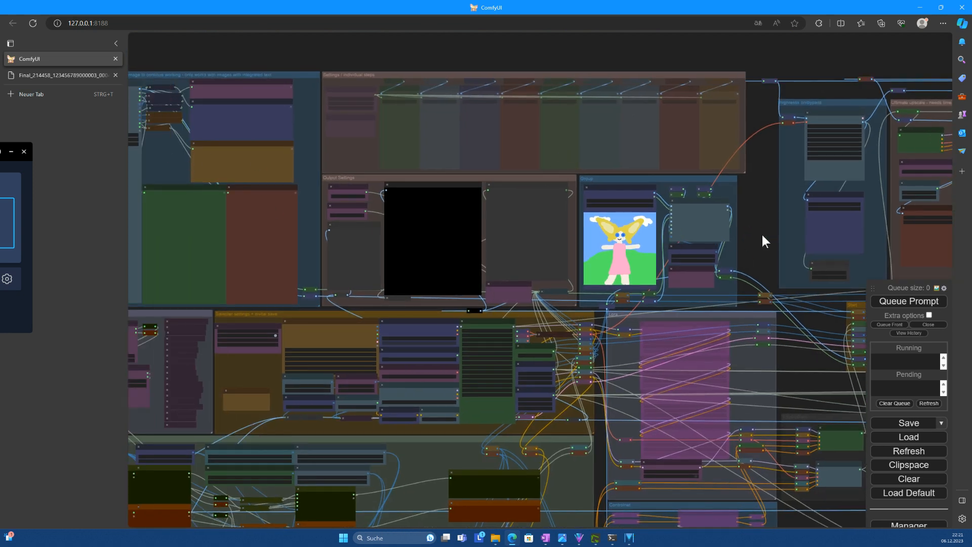
scroll(762, 238, "up", 9)
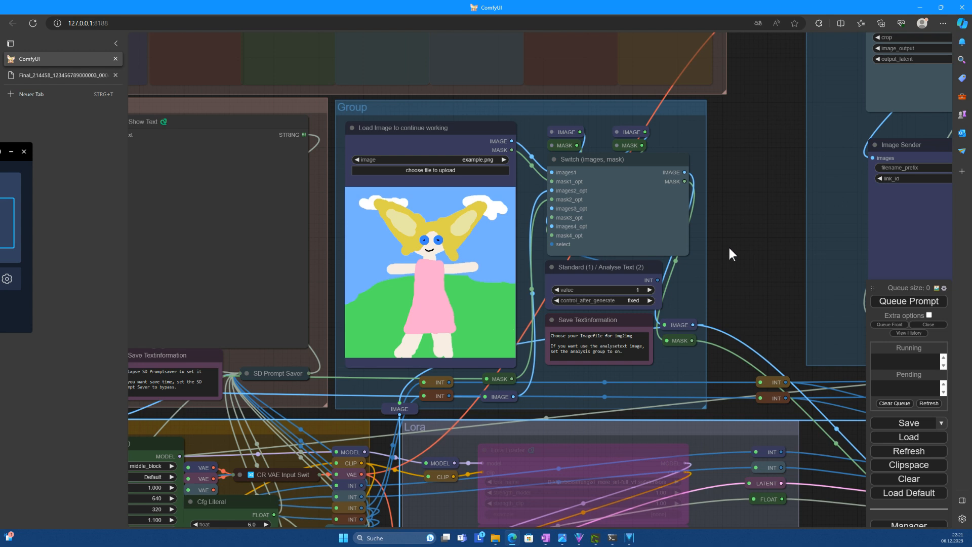
left_click_drag(729, 247, 752, 346)
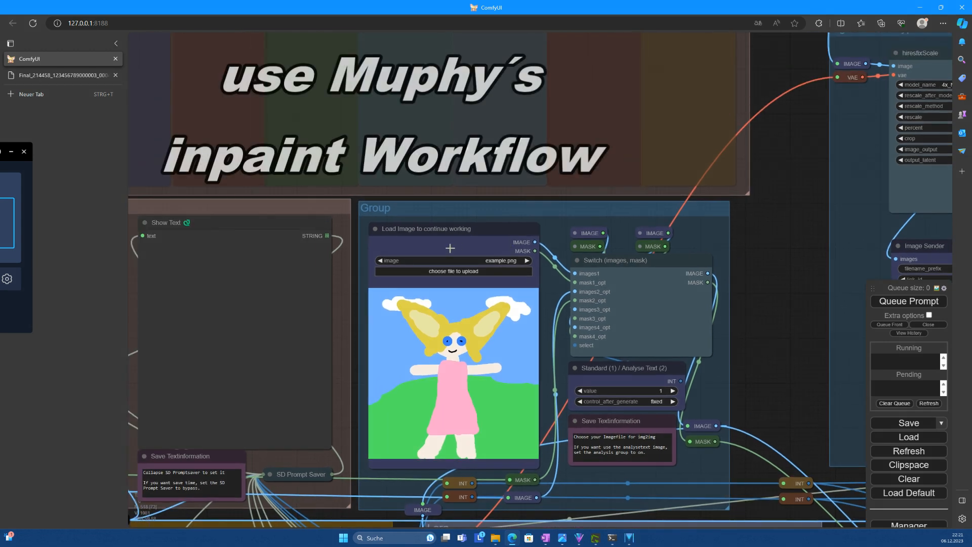
left_click_drag(752, 293, 562, 210)
scroll(728, 323, "down", 2)
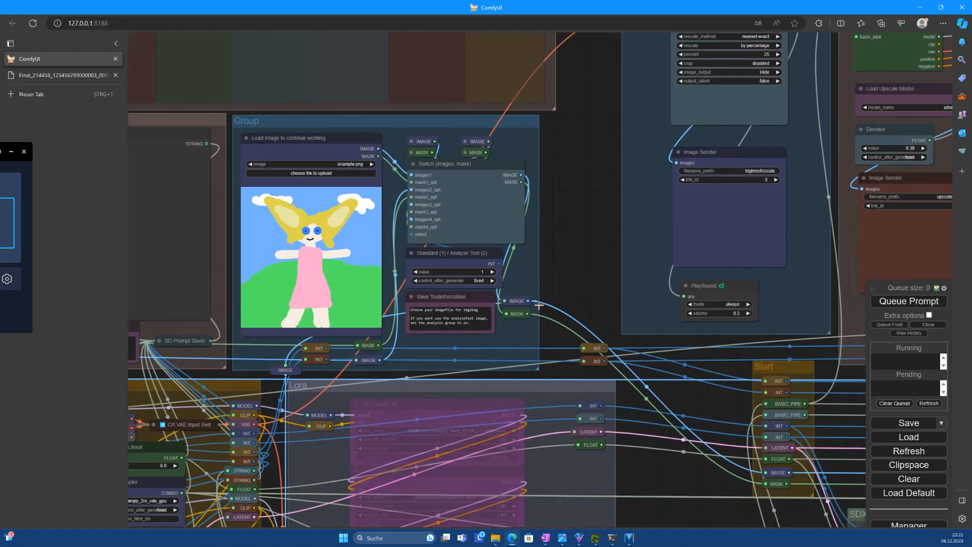
left_click_drag(571, 248, 571, 344)
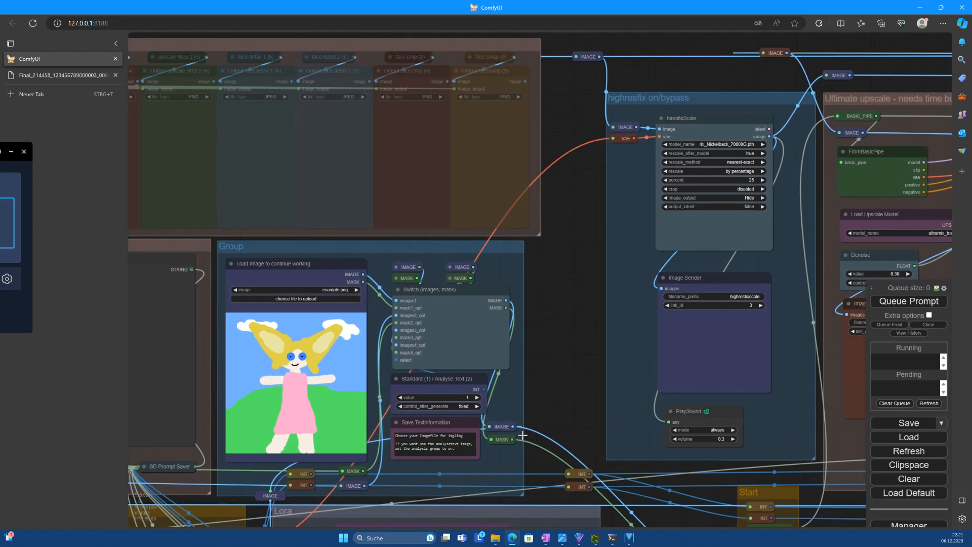
left_click_drag(513, 426, 619, 131)
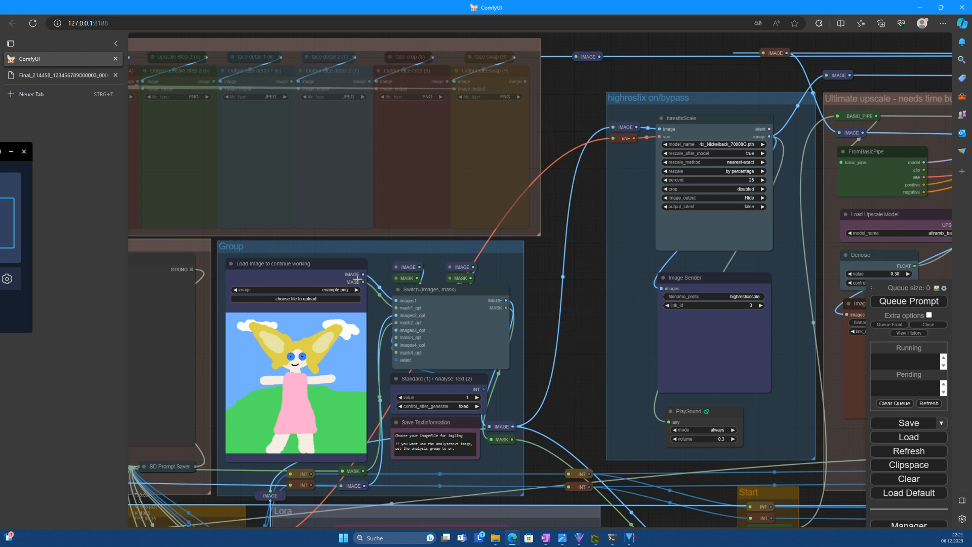
Set the SDXL Sampler Base and SDXL Sampler Refiner group nodes to bypass
scroll(557, 366, "down", 8)
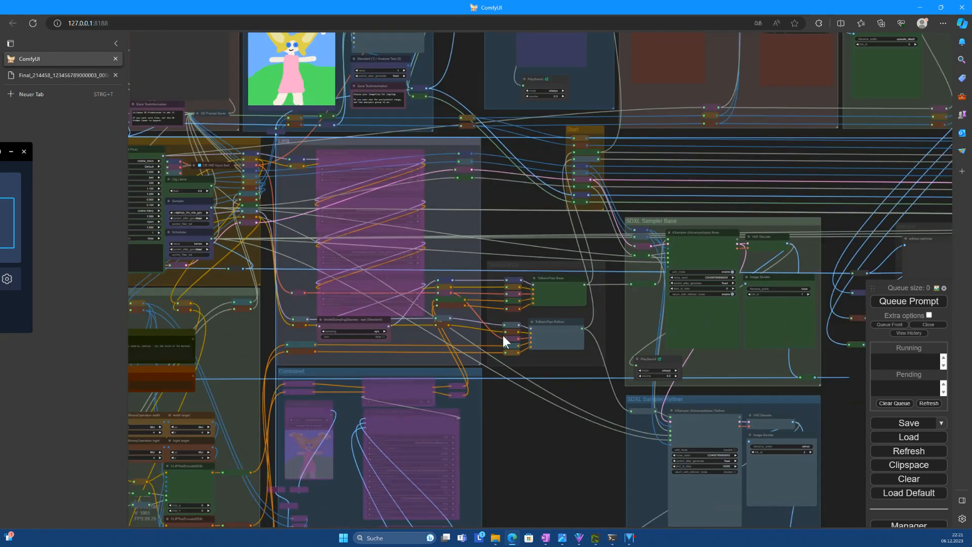
scroll(427, 275, "up", 2)
right_click(511, 282)
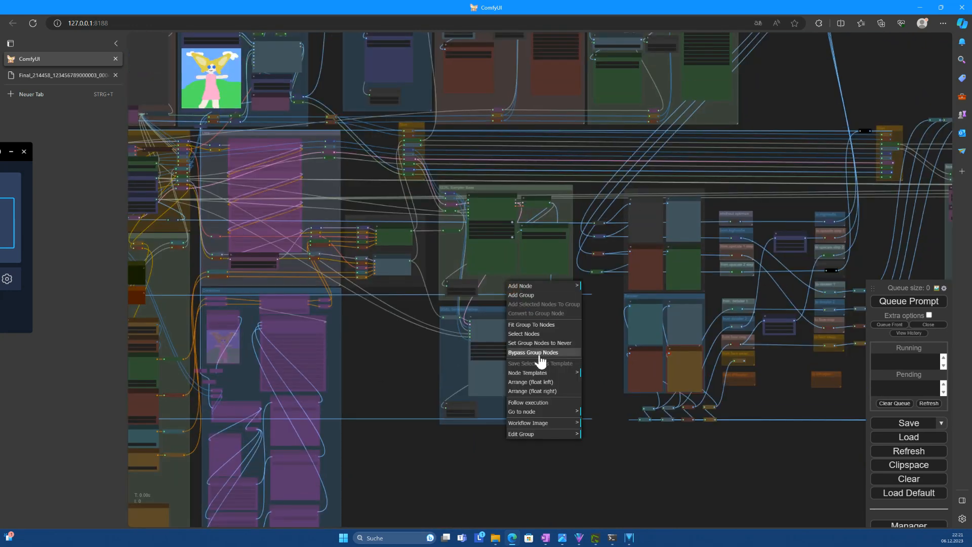
left_click(536, 352)
right_click(533, 405)
left_click(557, 439)
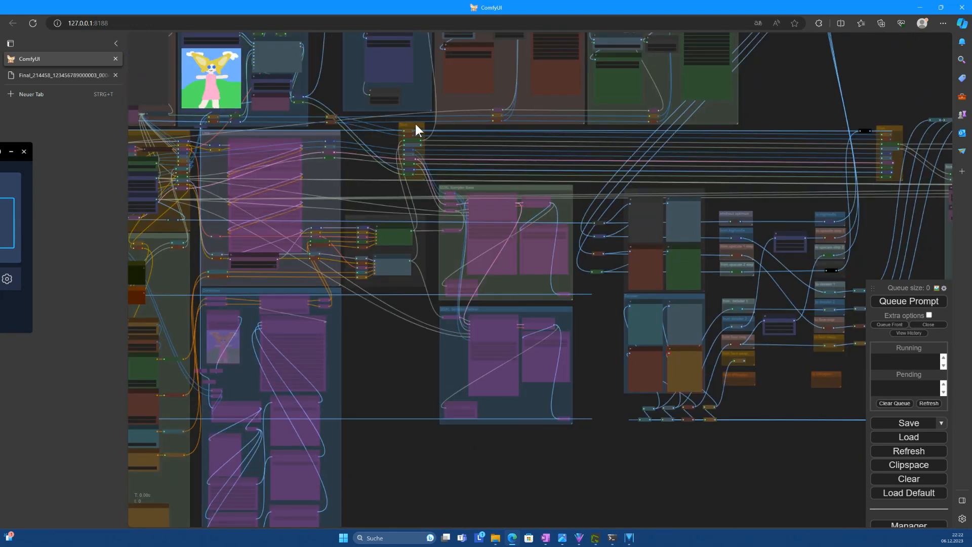
left_click_drag(335, 67, 502, 224)
scroll(436, 217, "up", 8)
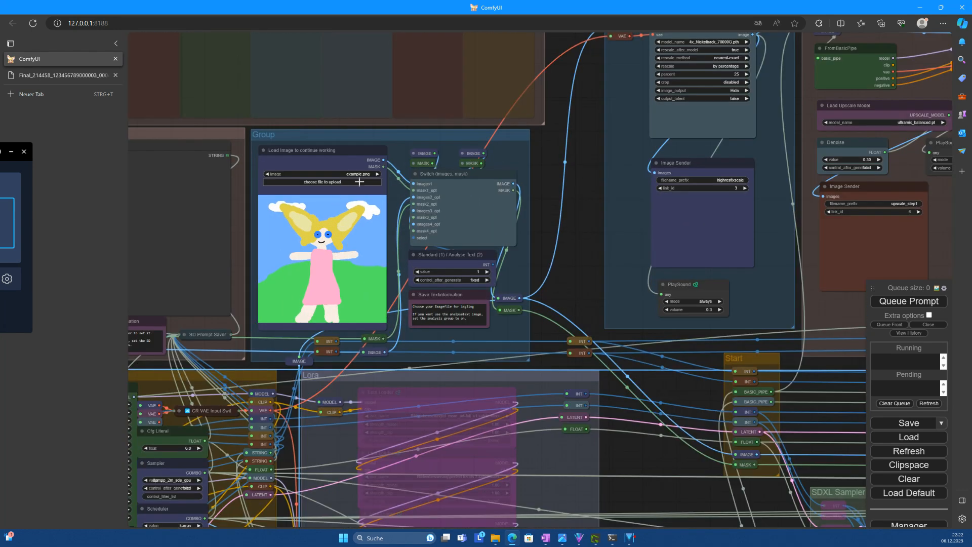
left_click(359, 174)
left_click(385, 220)
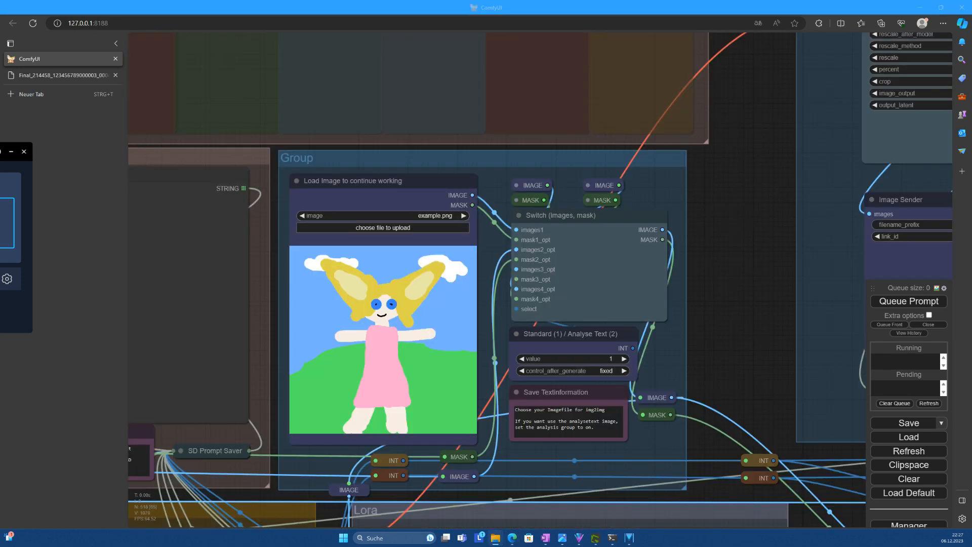
left_click_drag(0, 390, 398, 390)
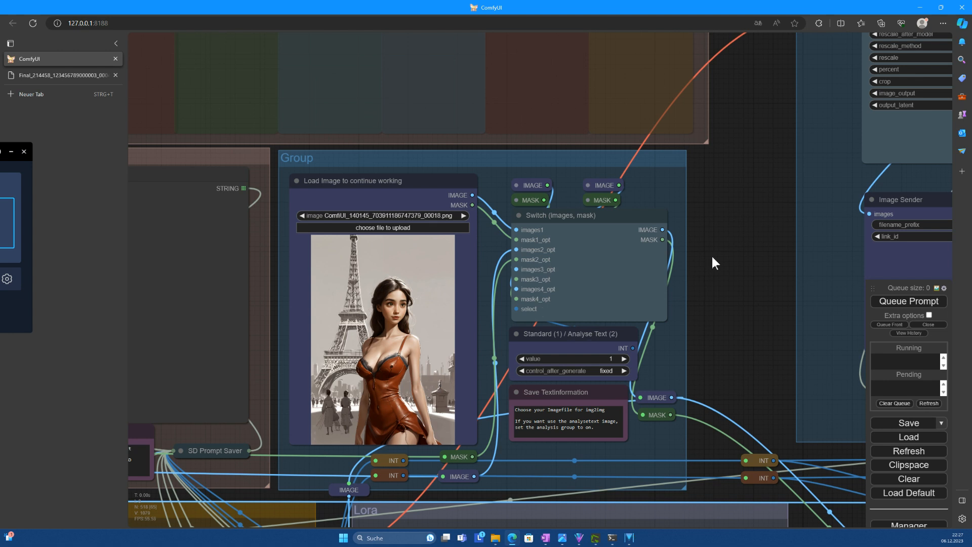
Link the loaded image's IMAGE reroute to the IMAGE input of the highresfix on/bypass group
scroll(715, 253, "down", 2)
left_click_drag(716, 253, 540, 292)
left_click_drag(489, 443, 605, 119)
Load the same Eiffel Tower image into the reader node of the Input Image Info group and queue the prompt
scroll(568, 251, "down", 3)
scroll(450, 348, "down", 5)
left_click_drag(262, 132, 726, 68)
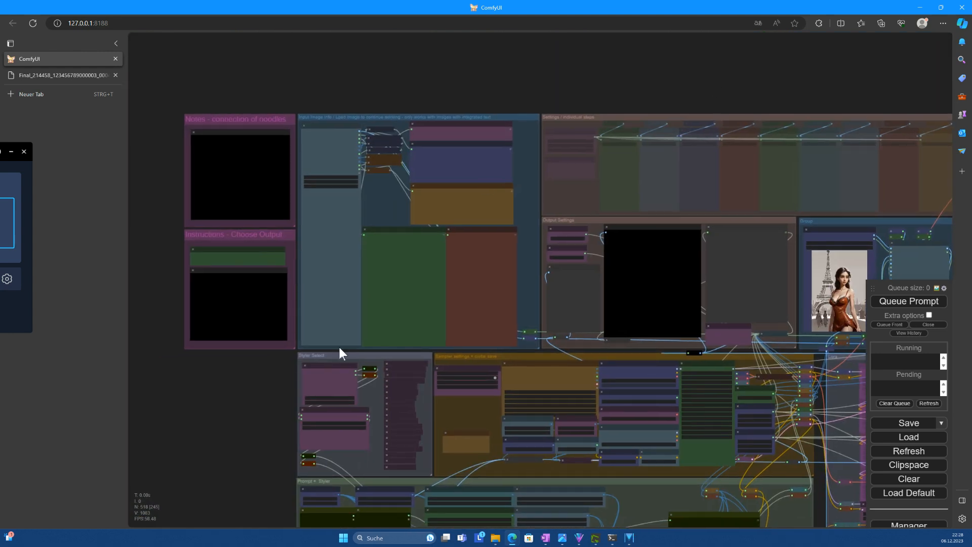
left_click_drag(0, 210, 337, 177)
left_click(898, 302)
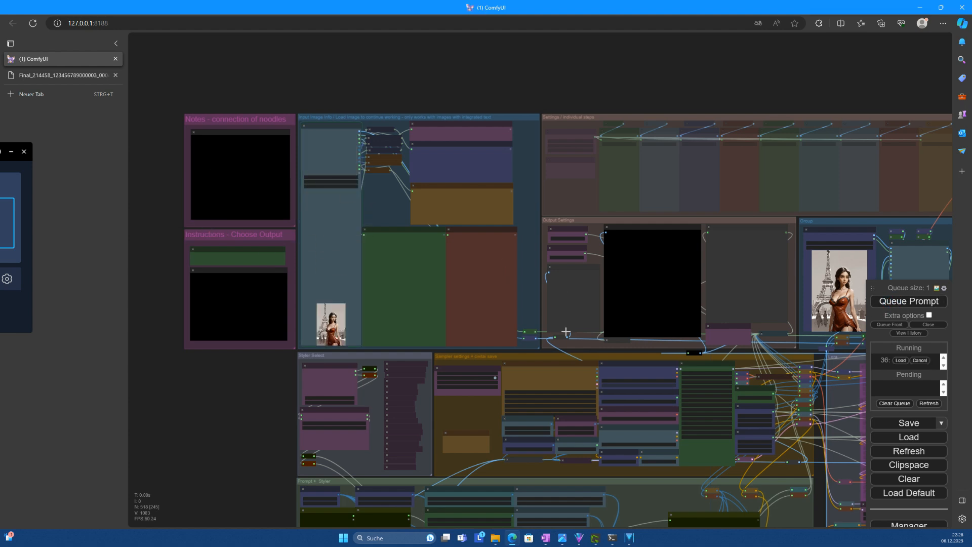
Examine the prompts and generation parameters read from the image in the Input Image Info group
scroll(398, 298, "up", 2)
scroll(317, 323, "up", 7)
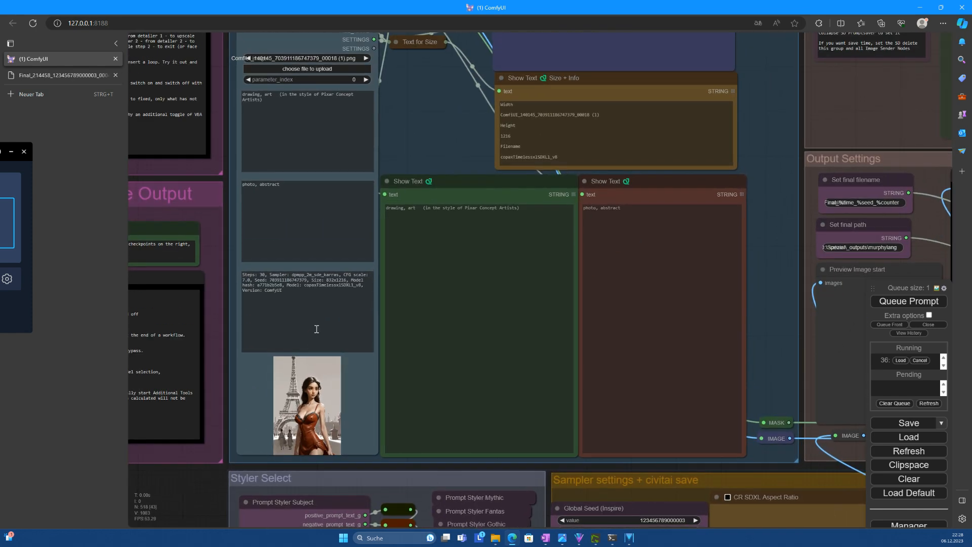
scroll(501, 250, "down", 3)
scroll(501, 250, "down", 10)
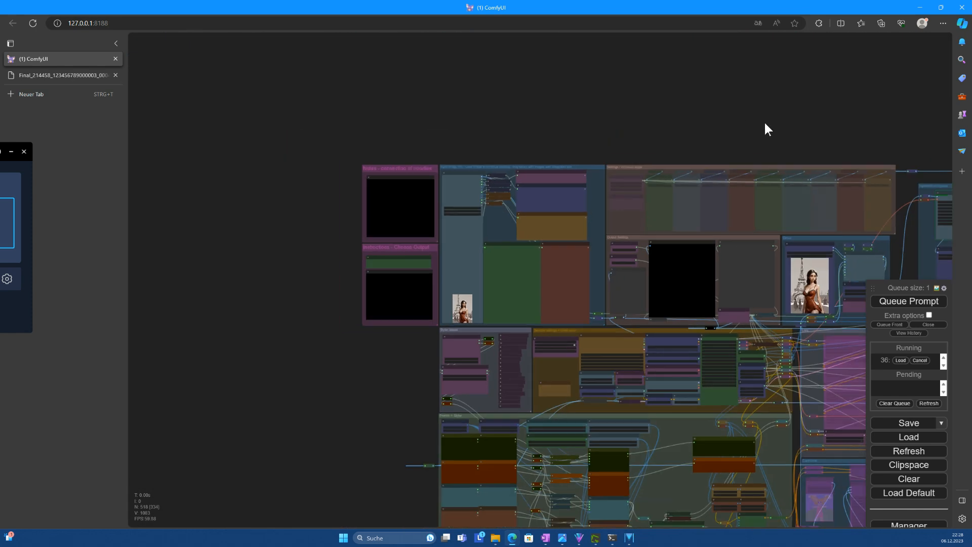
scroll(497, 102, "up", 12)
left_click_drag(342, 453, 369, 227)
scroll(368, 231, "down", 3)
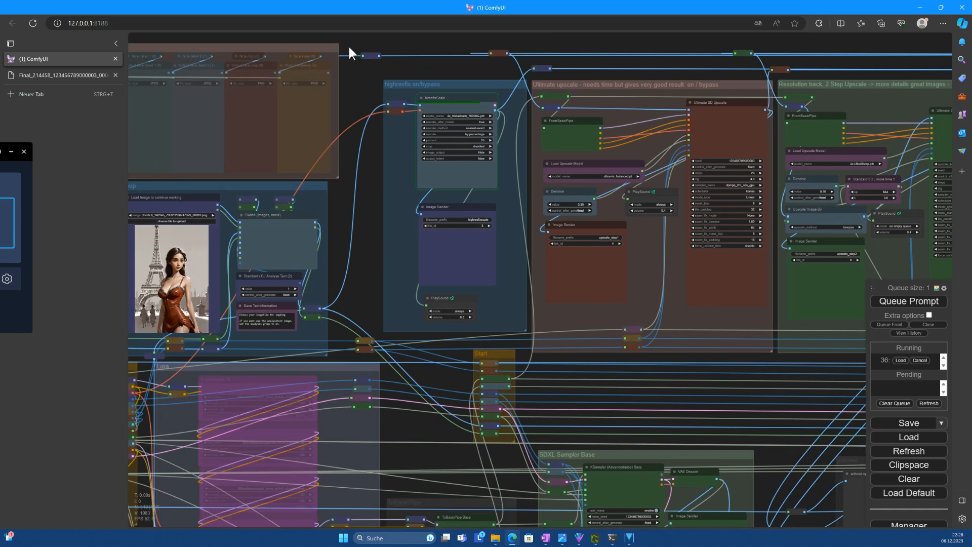
Bypass all nodes of the SDXL Sampler Base and SDXL Sampler Refiner groups
scroll(357, 251, "down", 5)
left_click_drag(357, 253, 311, 81)
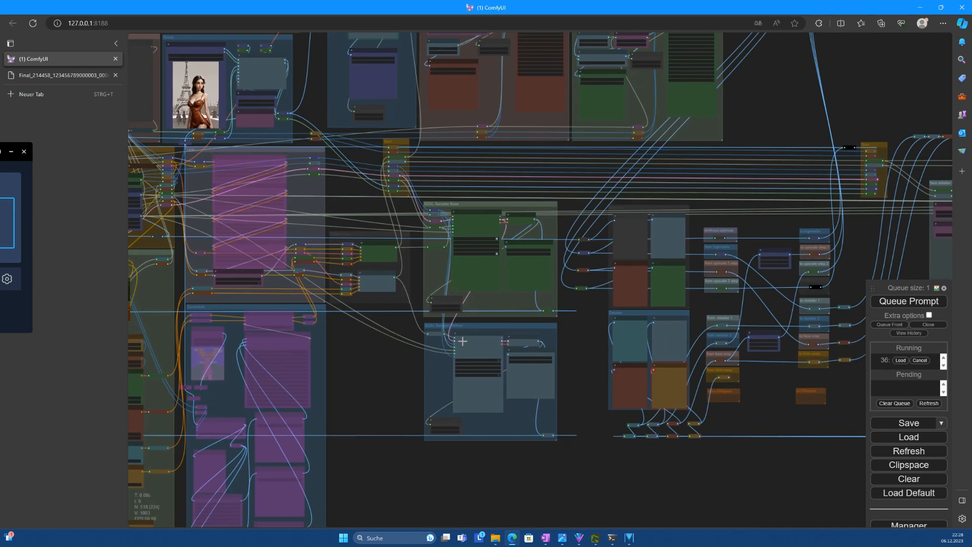
right_click(479, 301)
left_click(497, 366)
right_click(441, 358)
left_click(475, 427)
scroll(387, 367, "down", 1)
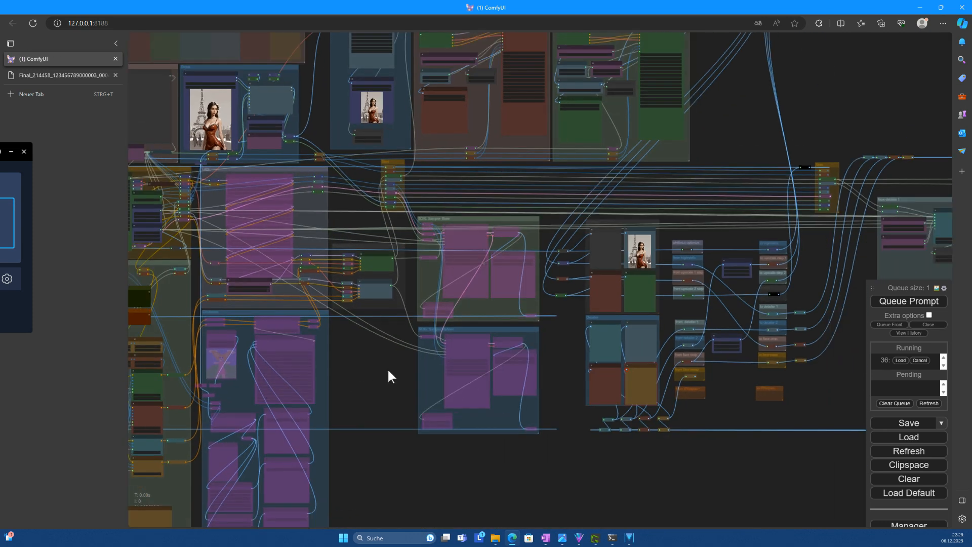
Inspect the highresfix image in the preview group and the upscale groups of the running workflow
left_click_drag(374, 375, 222, 399)
scroll(456, 308, "up", 9)
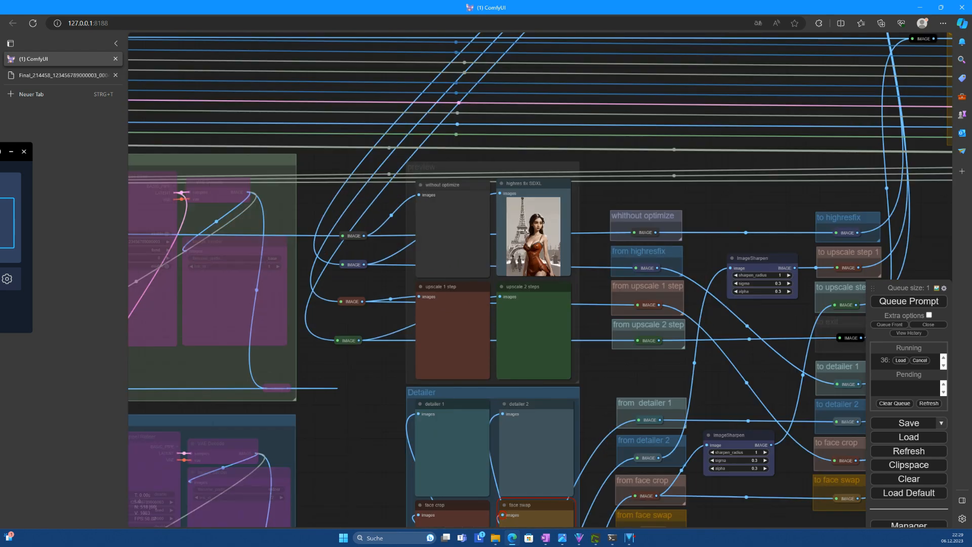
scroll(547, 238, "down", 7)
scroll(578, 134, "down", 8)
scroll(506, 258, "up", 10)
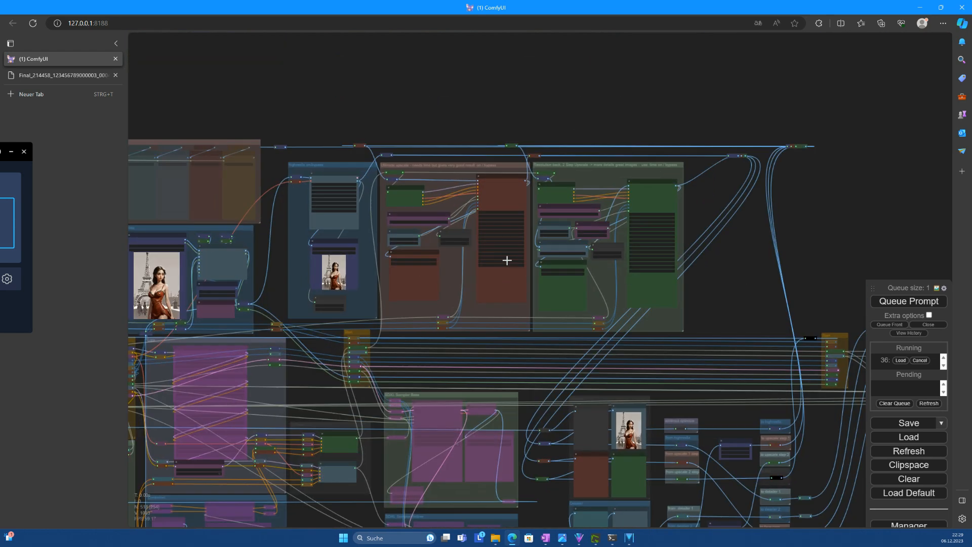
Inspect the image produced by the face detailer 1 group at close range
scroll(641, 440, "down", 9)
scroll(641, 439, "up", 12)
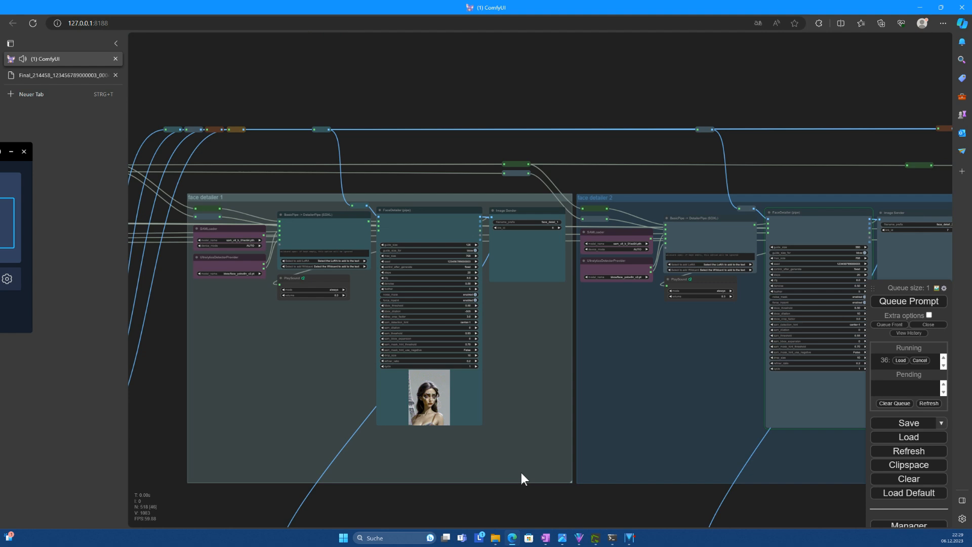
scroll(647, 198, "down", 2)
scroll(520, 259, "up", 8)
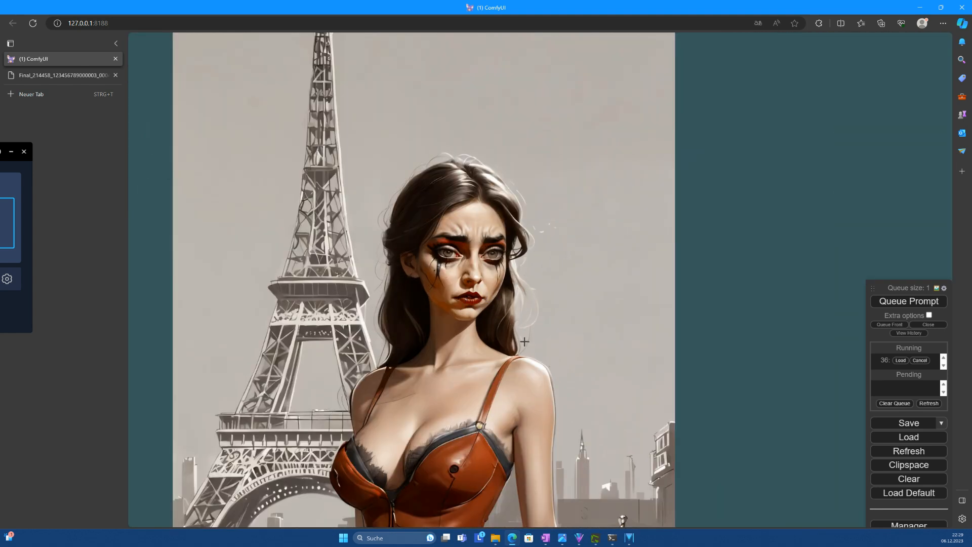
scroll(524, 342, "down", 15)
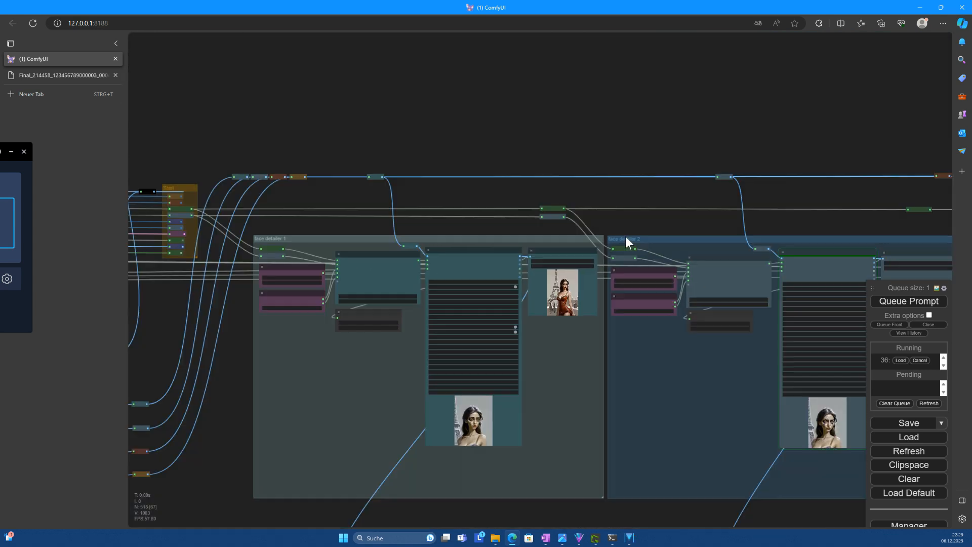
Inspect the output image of the face detailer 2 group, checking the face and the dress up close
scroll(365, 341, "down", 9)
left_click_drag(307, 408, 800, 411)
left_click_drag(684, 398, 132, 392)
left_click_drag(710, 410, 434, 449)
scroll(450, 280, "up", 7)
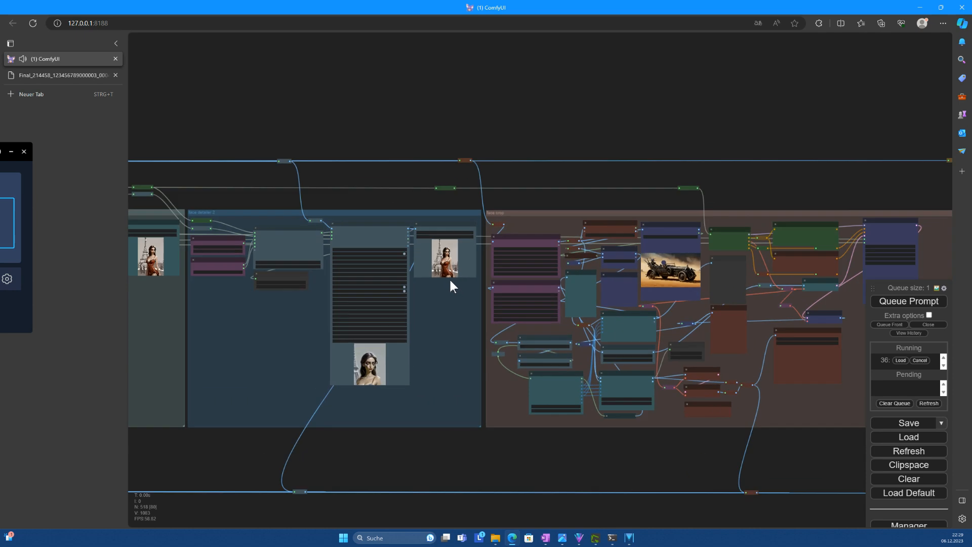
scroll(450, 281, "up", 12)
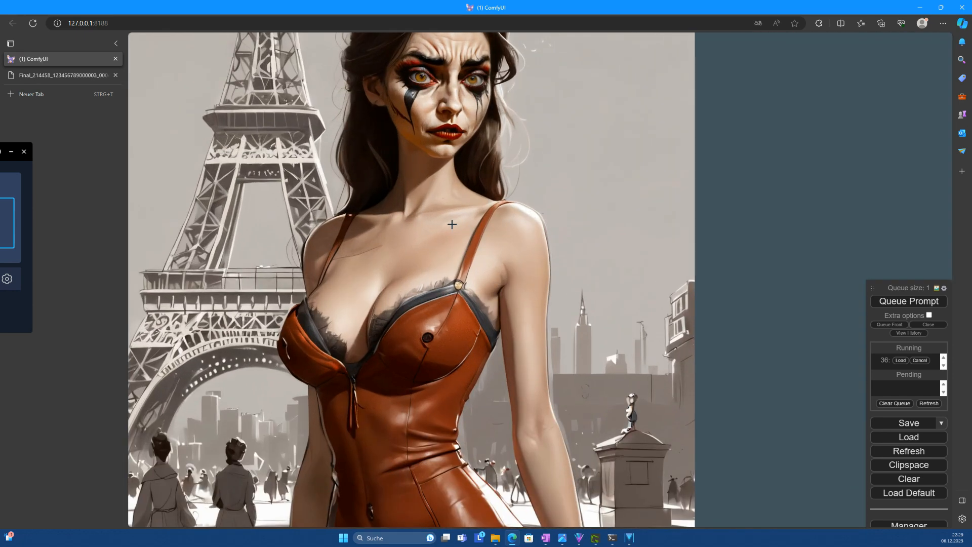
scroll(451, 224, "down", 3)
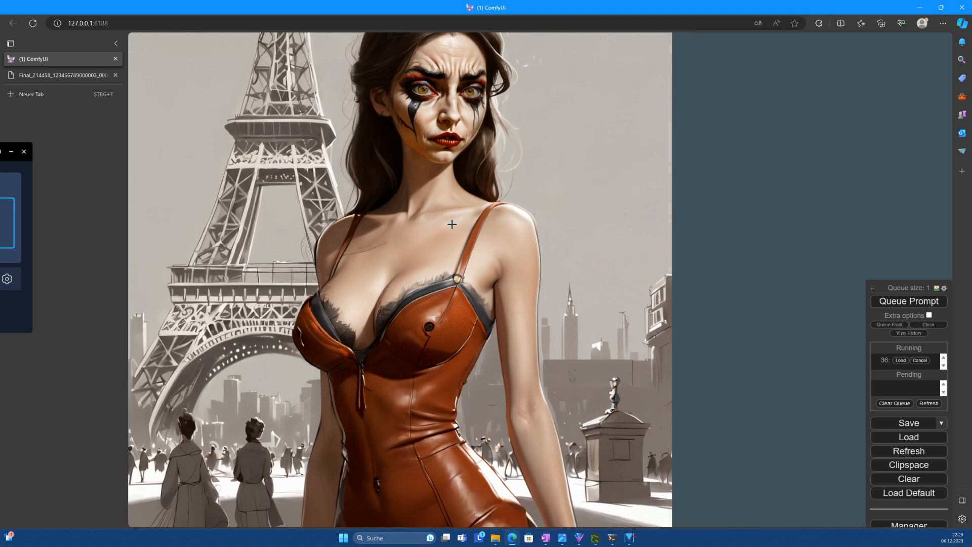